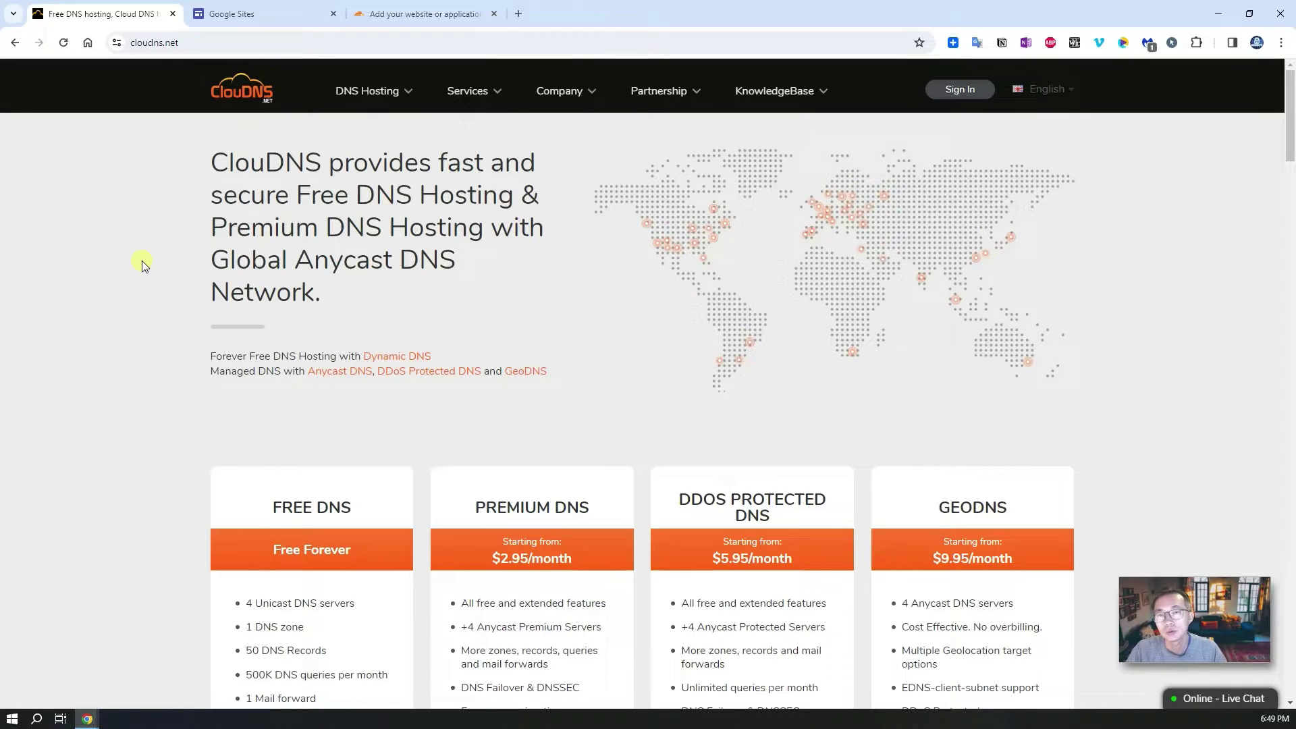
Step: Scroll down through the currently open page
scroll(144, 267, down, 2)
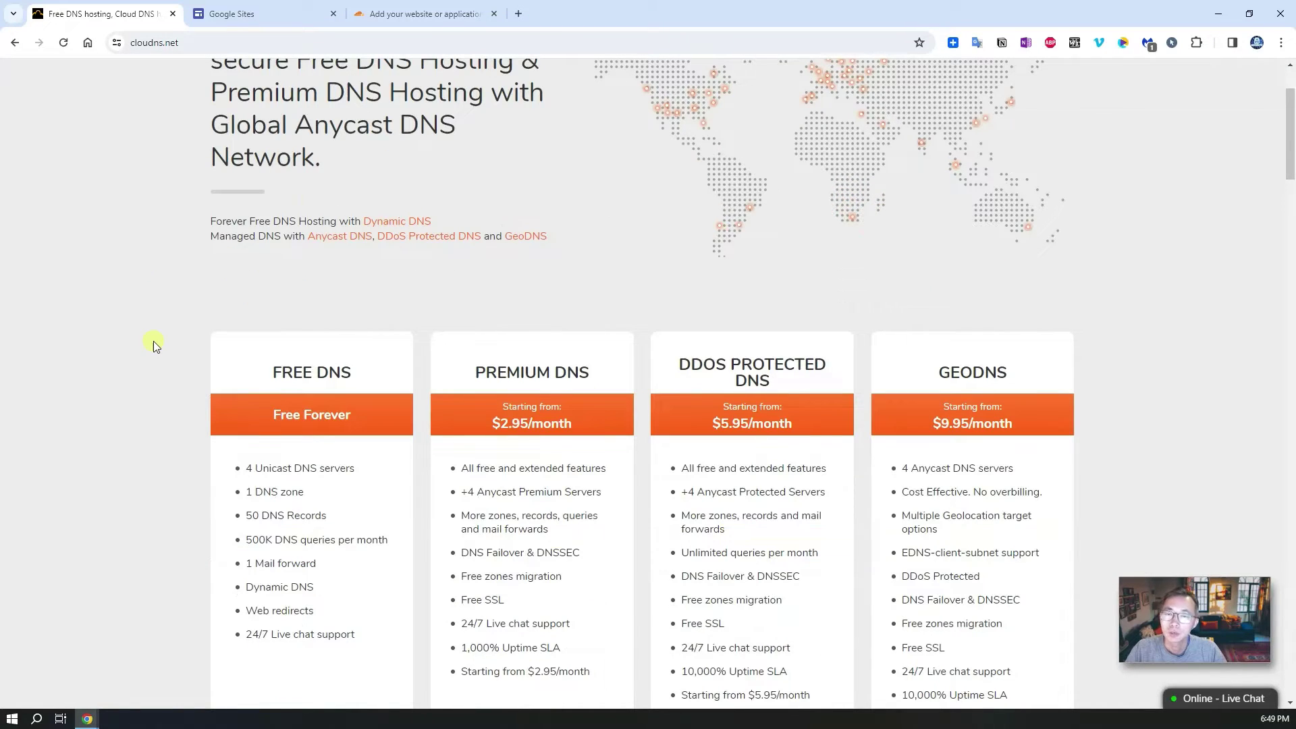
scroll(153, 342, down, 1)
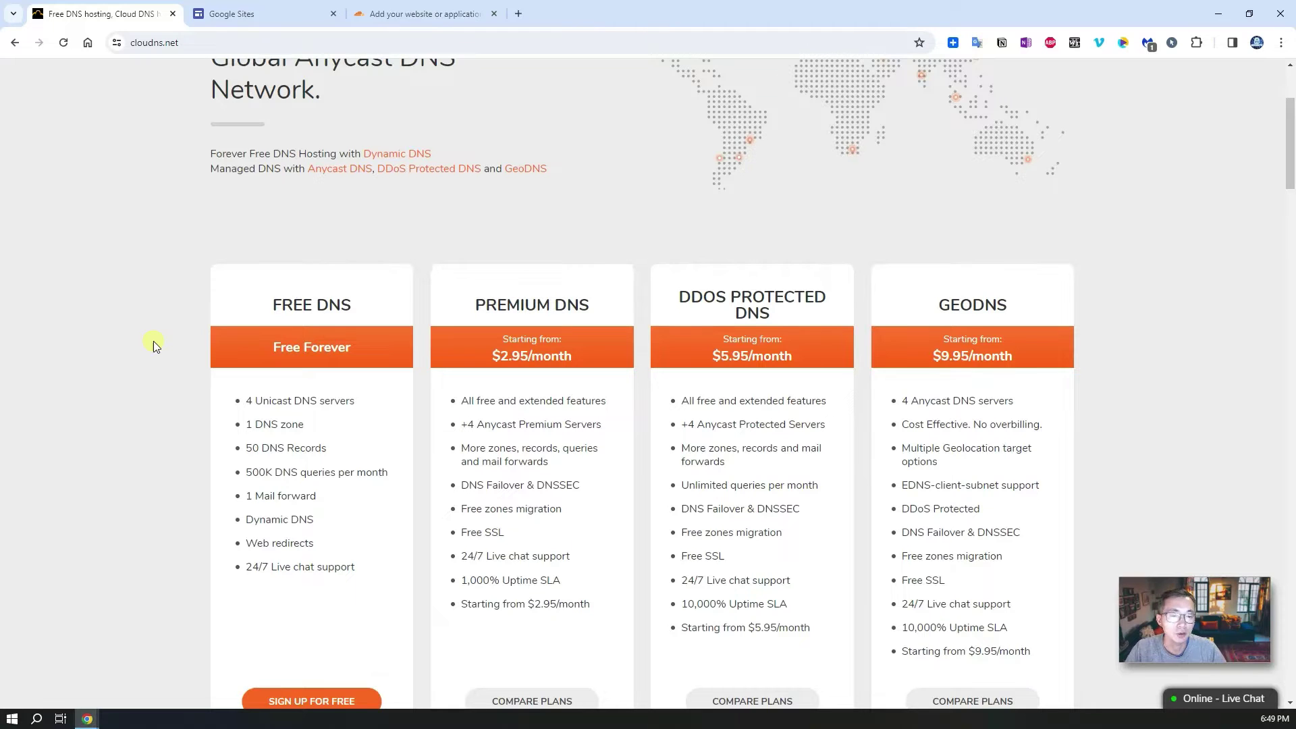
scroll(152, 342, down, 1)
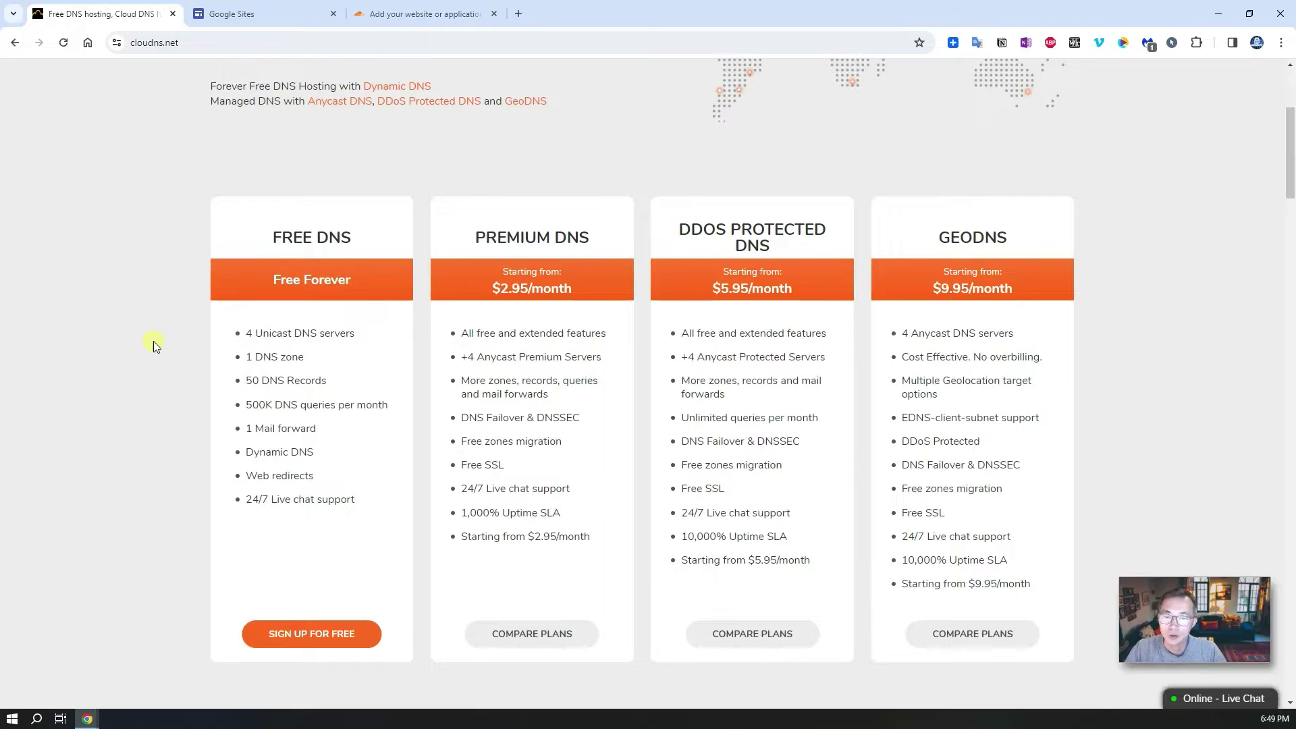
scroll(153, 342, down, 1)
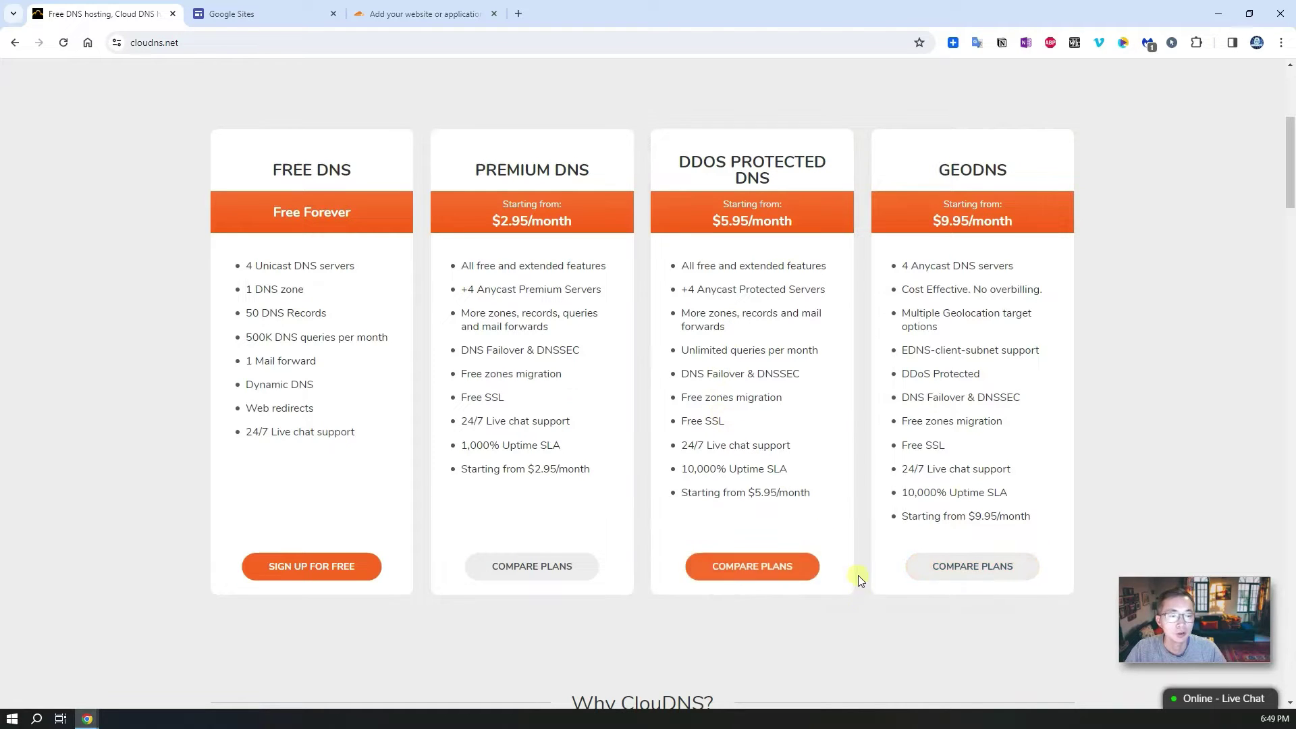
scroll(810, 582, down, 1)
scroll(552, 580, down, 8)
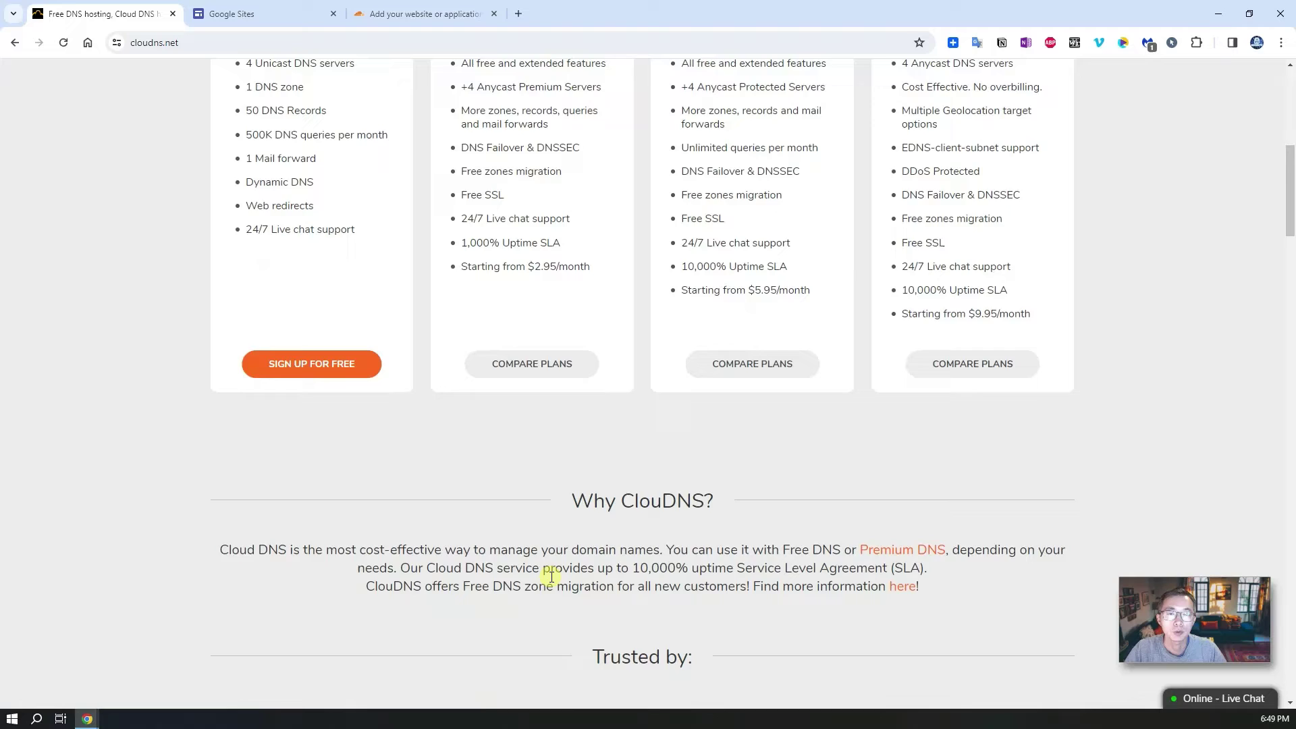
scroll(551, 581, down, 12)
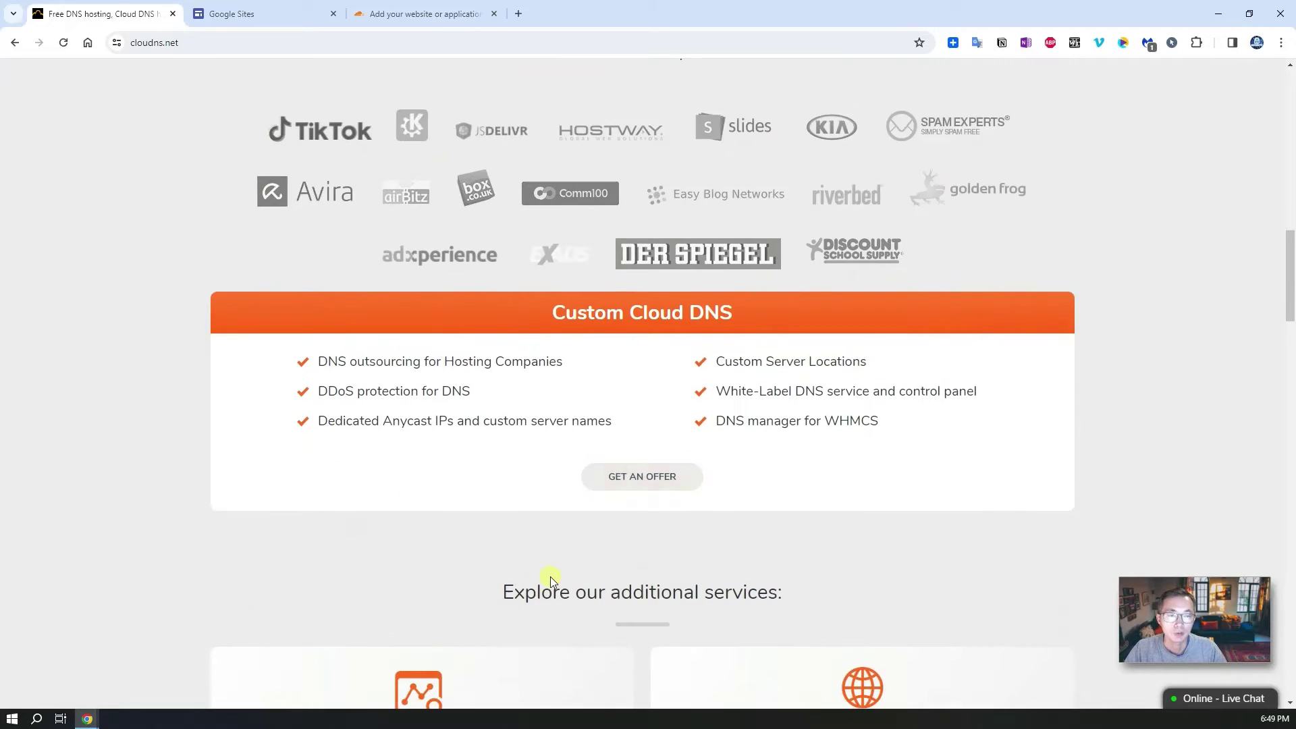
scroll(552, 581, down, 3)
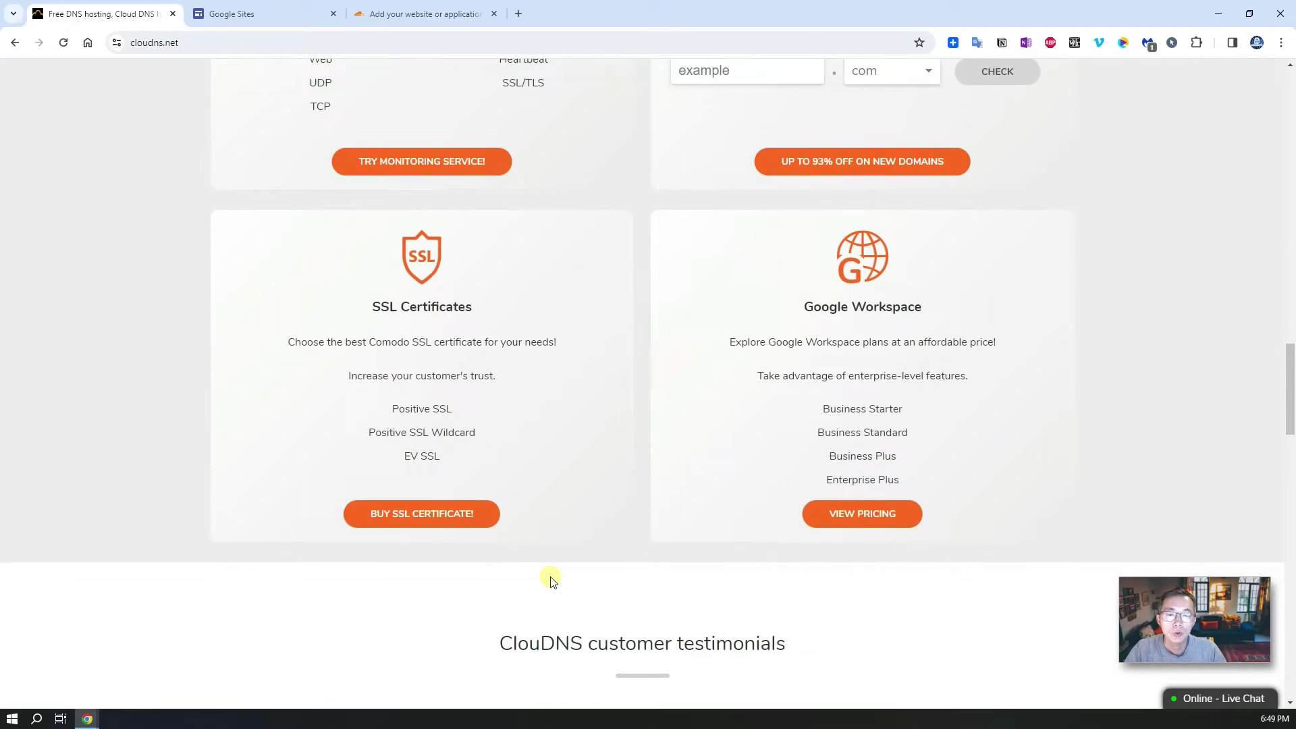
scroll(552, 581, down, 14)
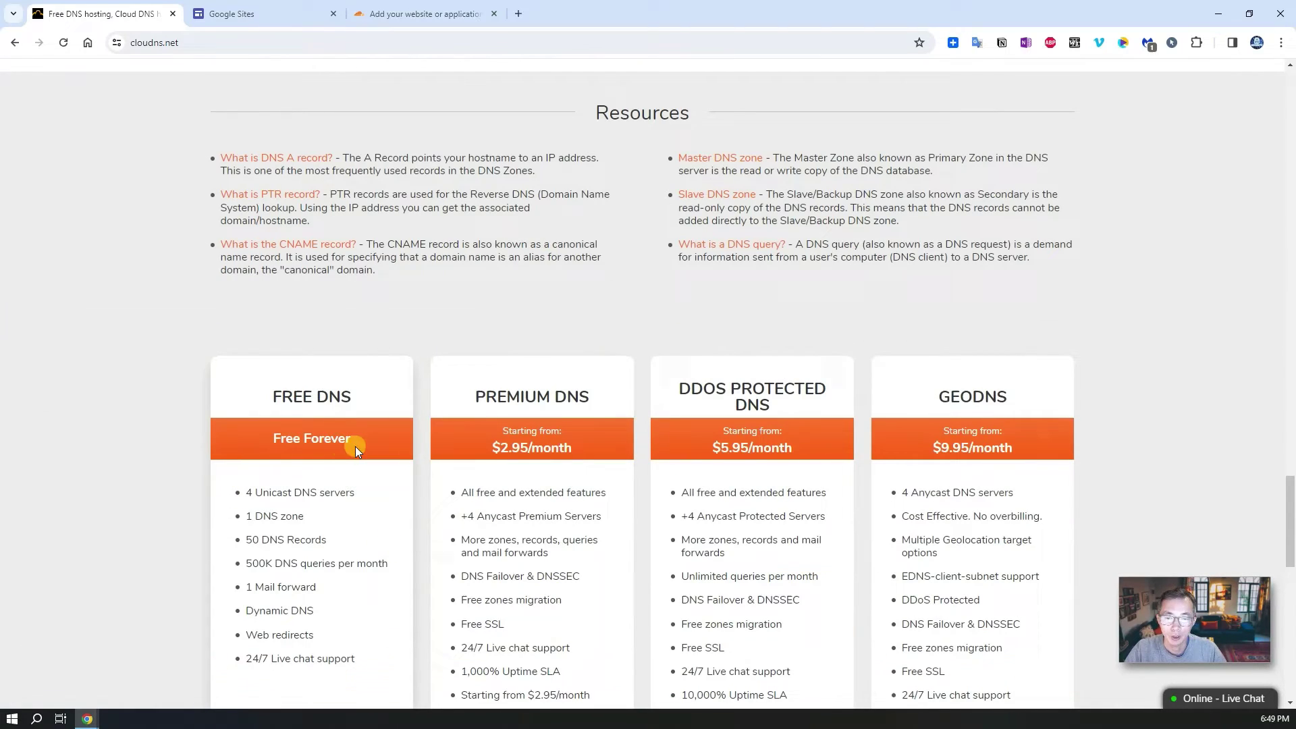
scroll(368, 476, down, 3)
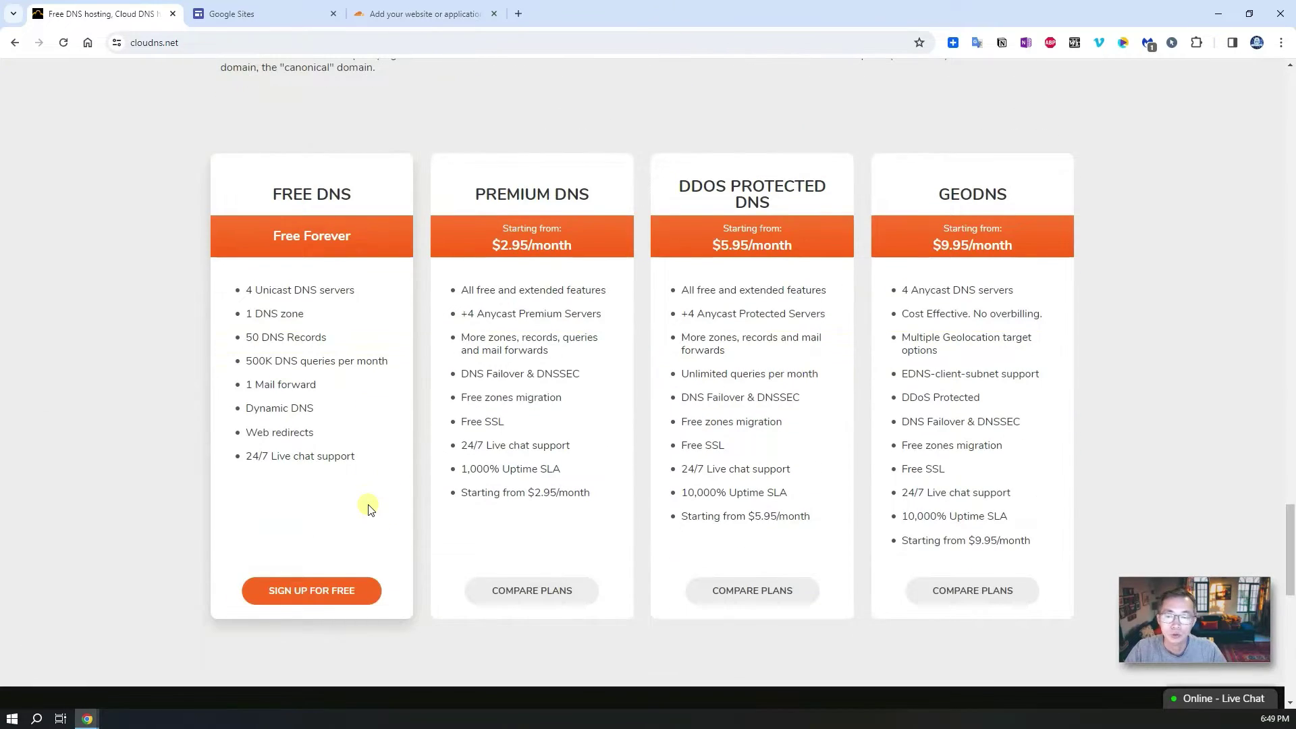
scroll(369, 508, down, 1)
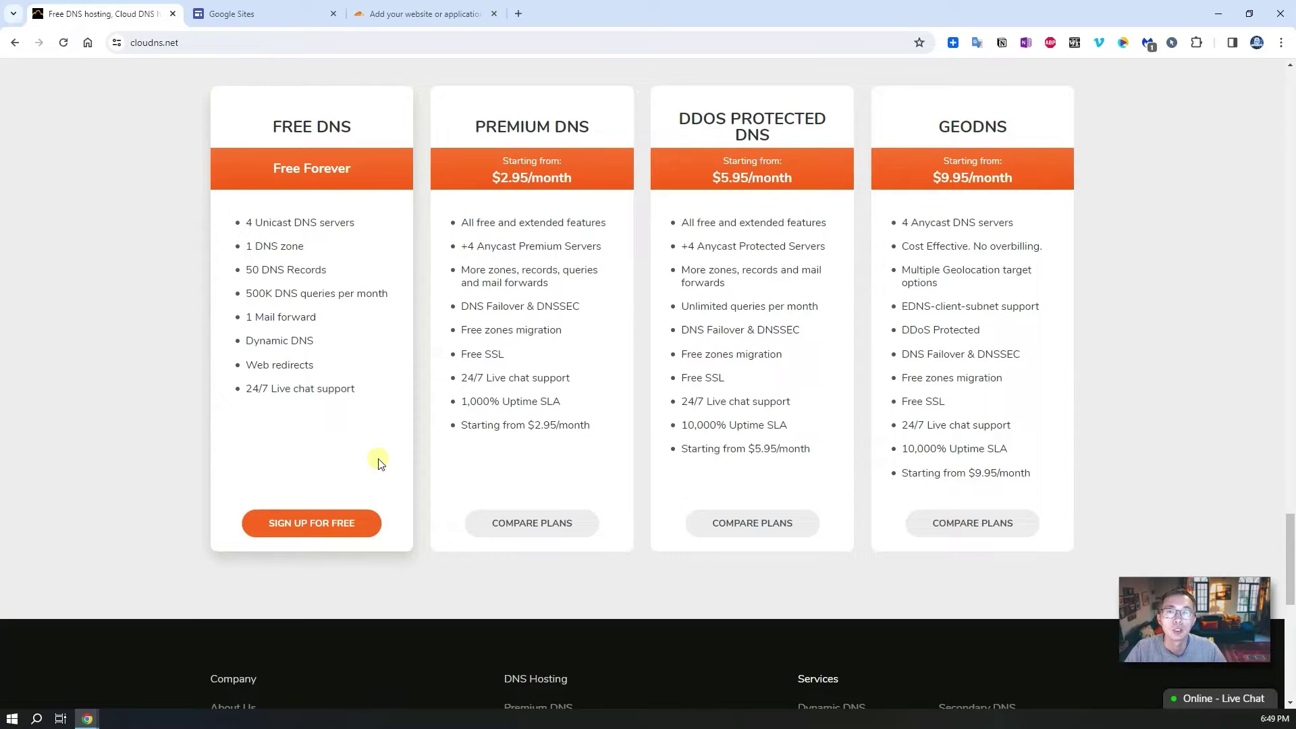
Step: Move through the Google Sites, Cloudflare and ClouDNS pages, ending on the EU.ORG video's YouTube Studio details
click(233, 11)
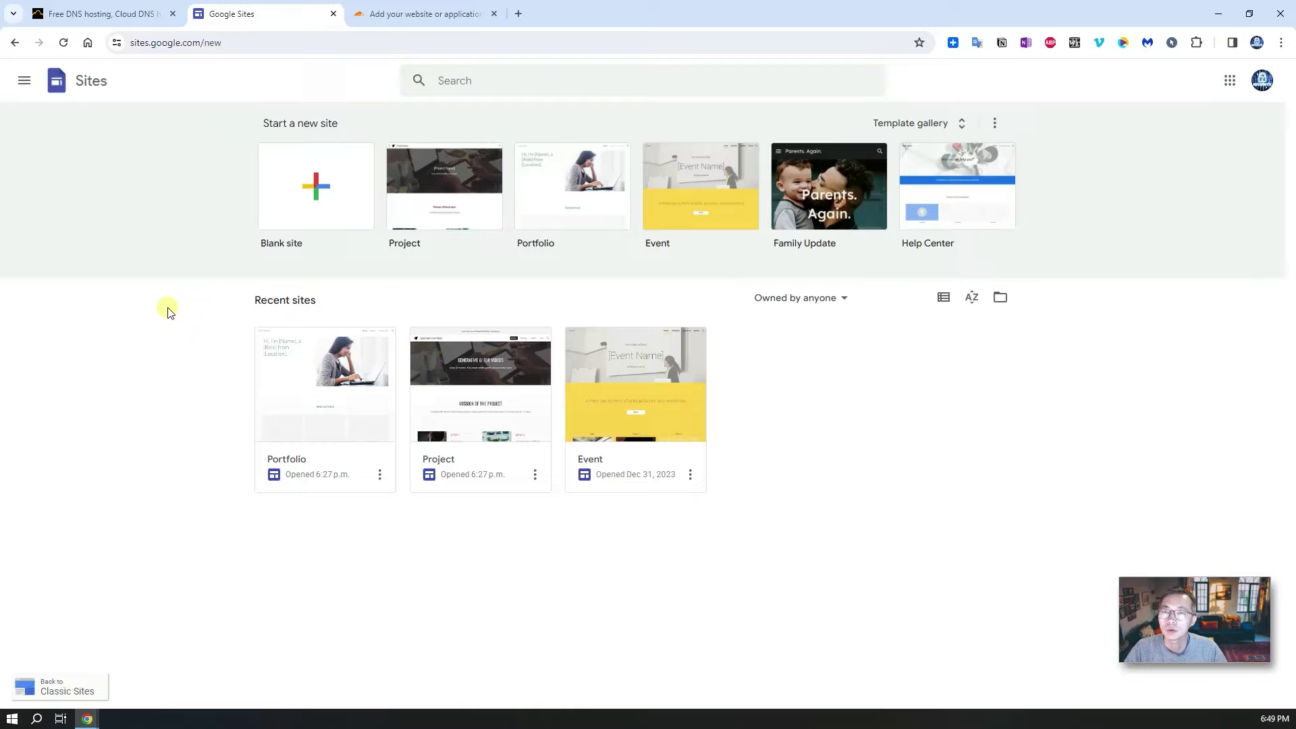
click(410, 20)
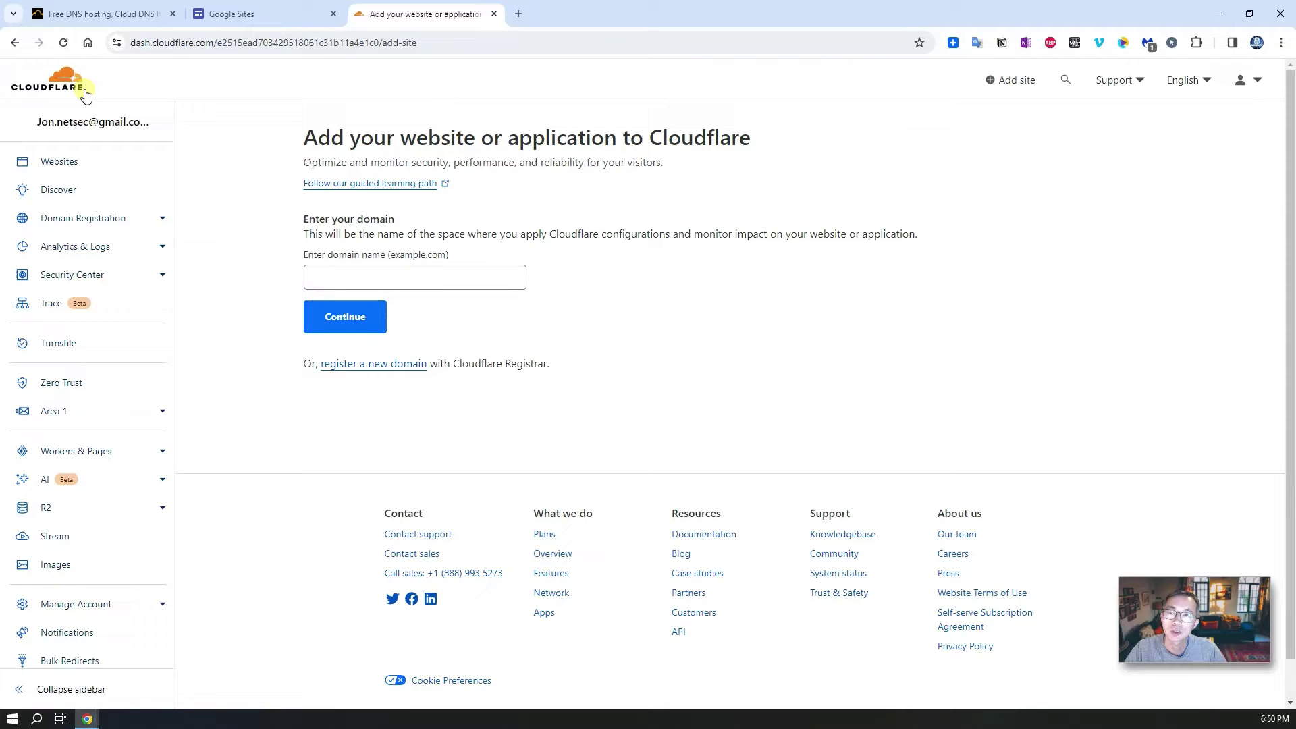
click(156, 14)
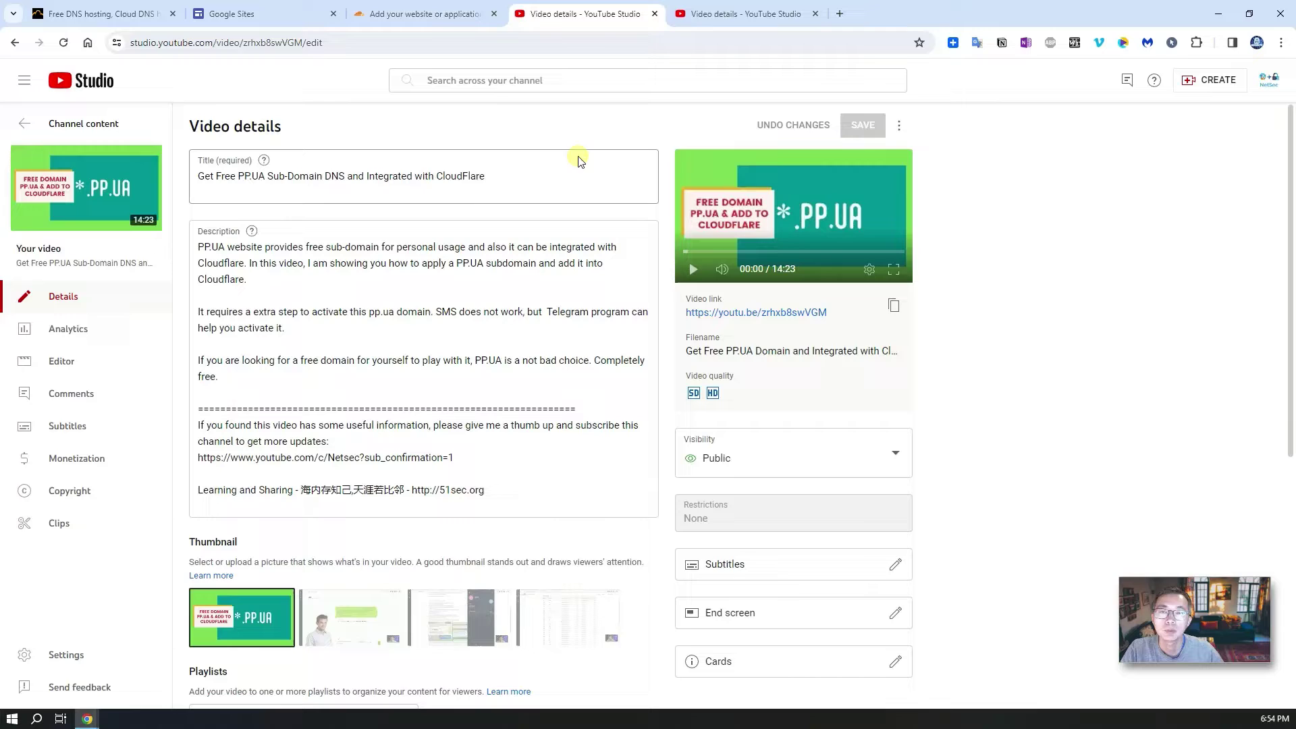
click(720, 13)
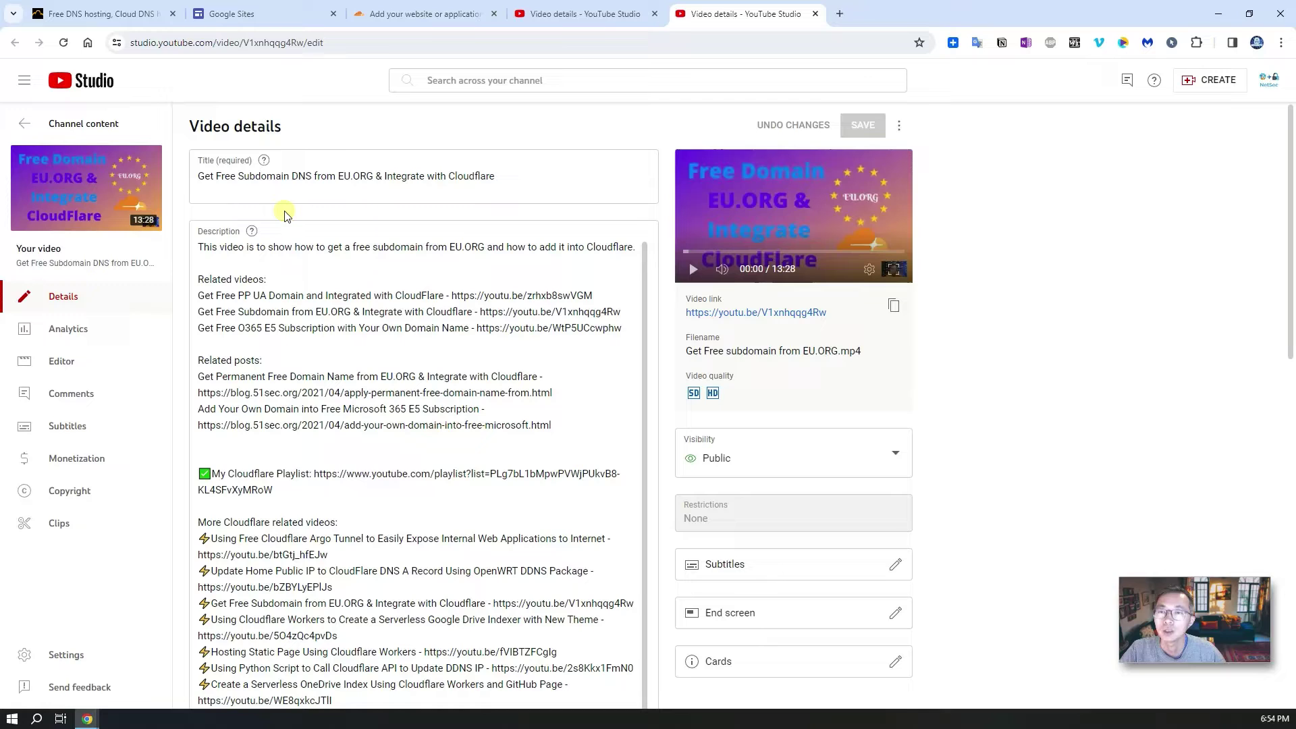
Step: Go back to the cloudns.net homepage and scroll through it to the Free DNS plan cards
click(122, 14)
scroll(282, 251, up, 1)
scroll(285, 252, up, 1)
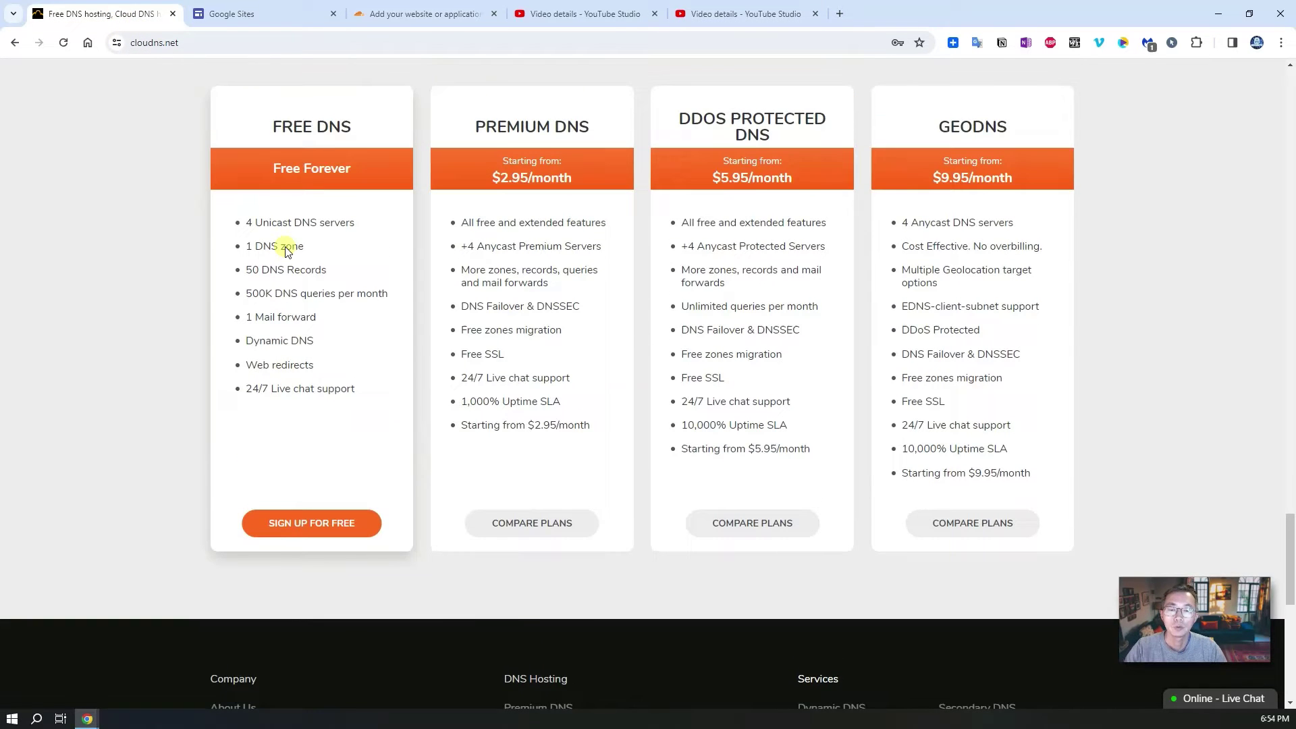
scroll(287, 247, up, 6)
scroll(287, 247, up, 9)
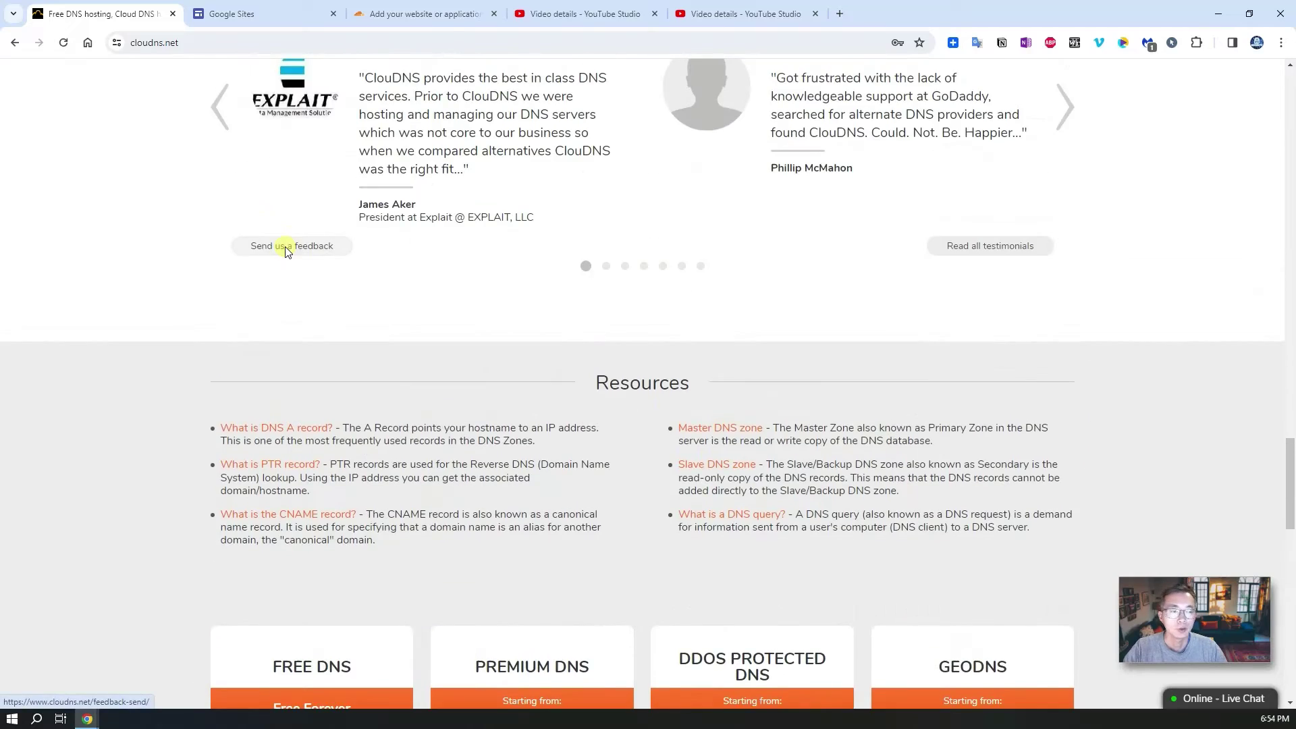
scroll(284, 250, up, 12)
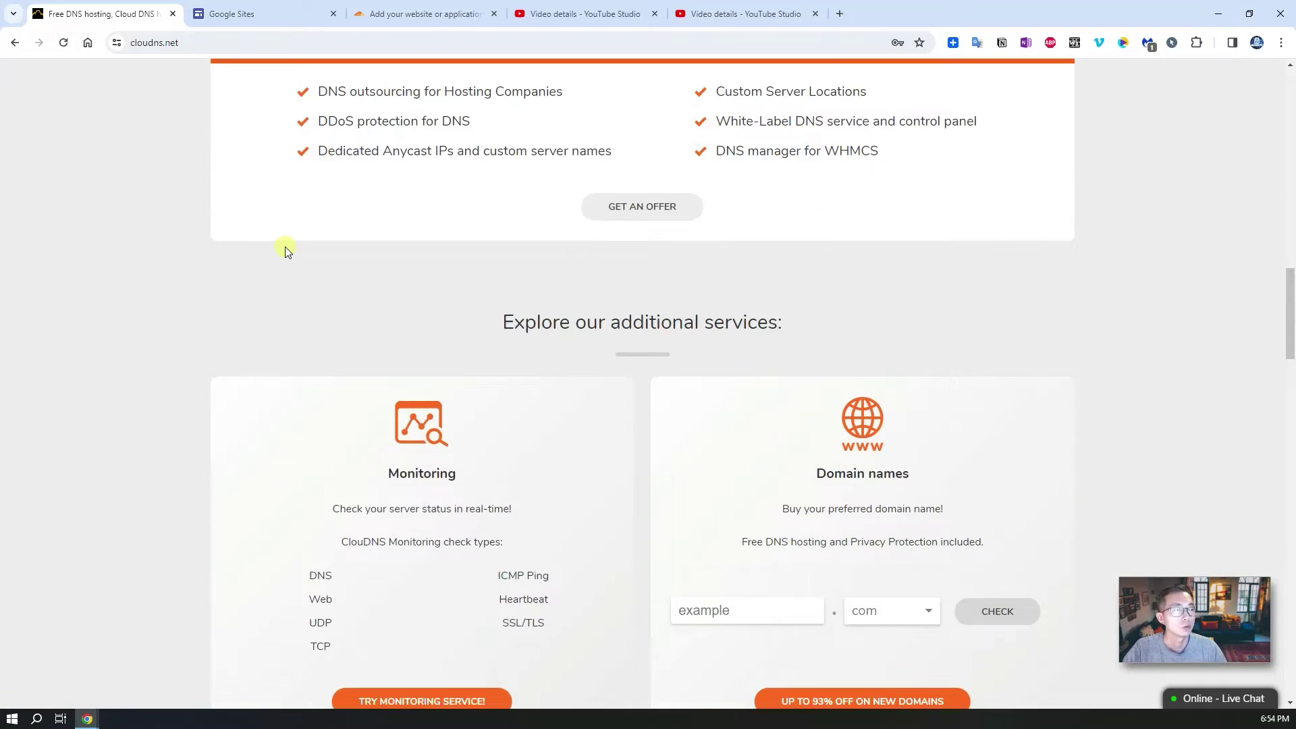
scroll(285, 249, up, 4)
scroll(284, 248, up, 8)
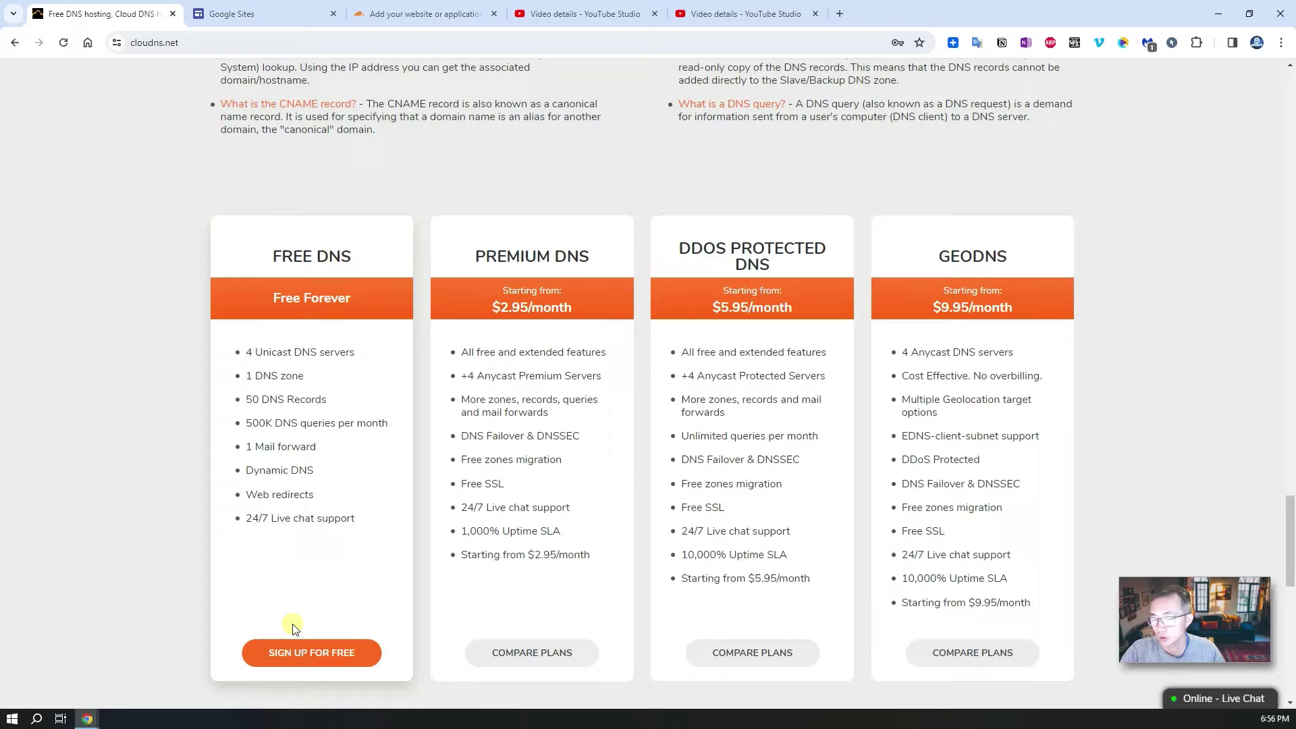
Step: Register for the free DNS plan, agreeing to the Terms of Service
click(299, 654)
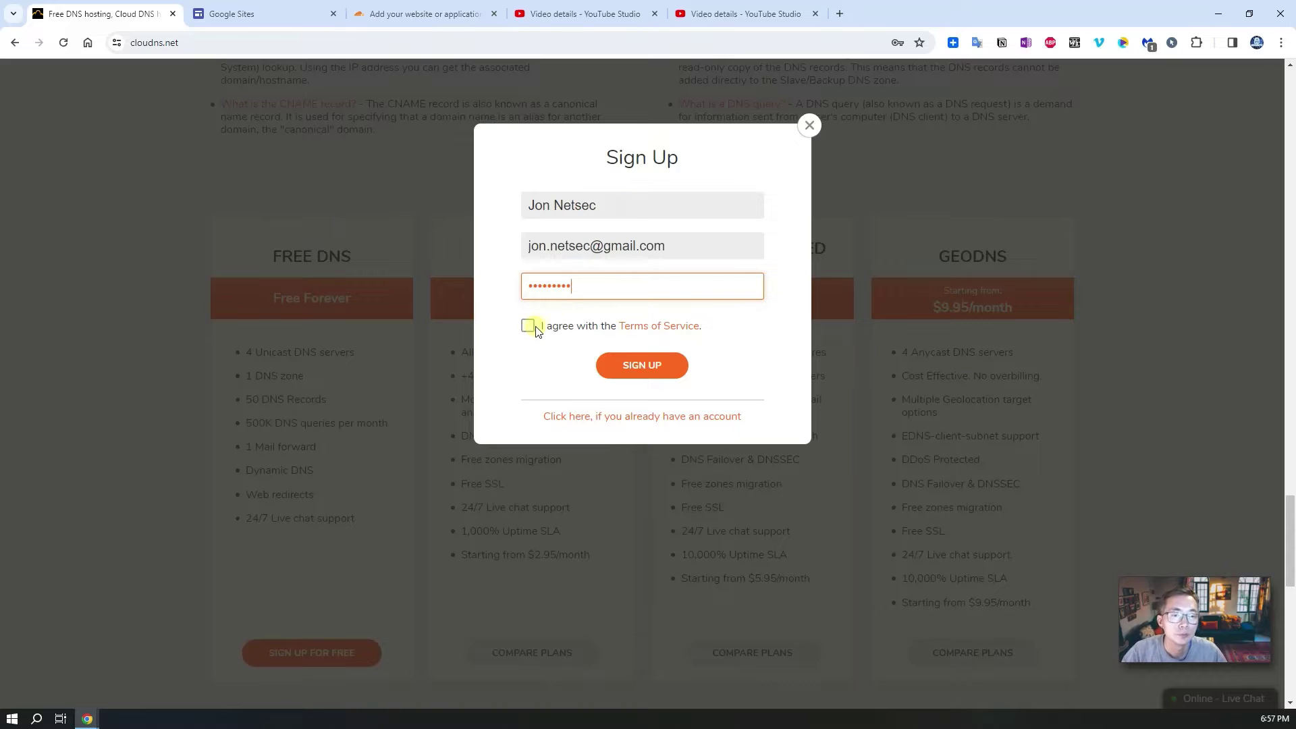
click(528, 326)
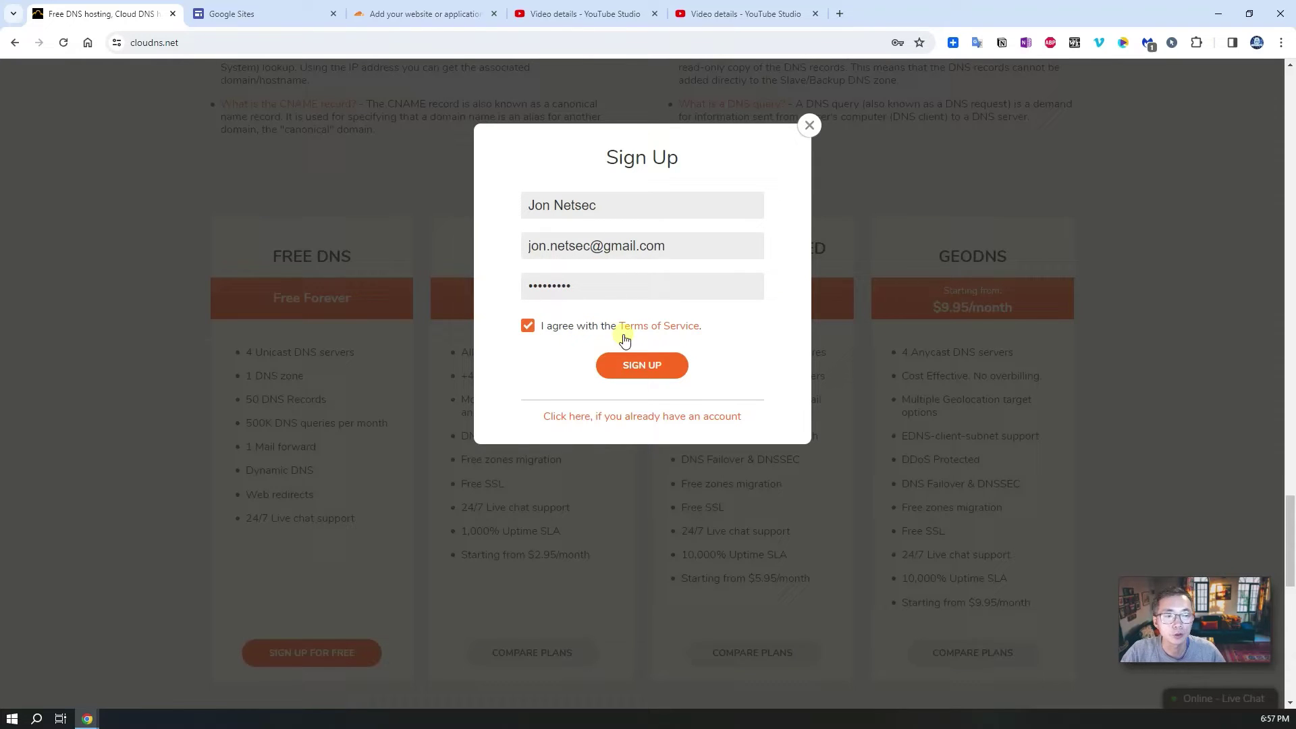
click(642, 365)
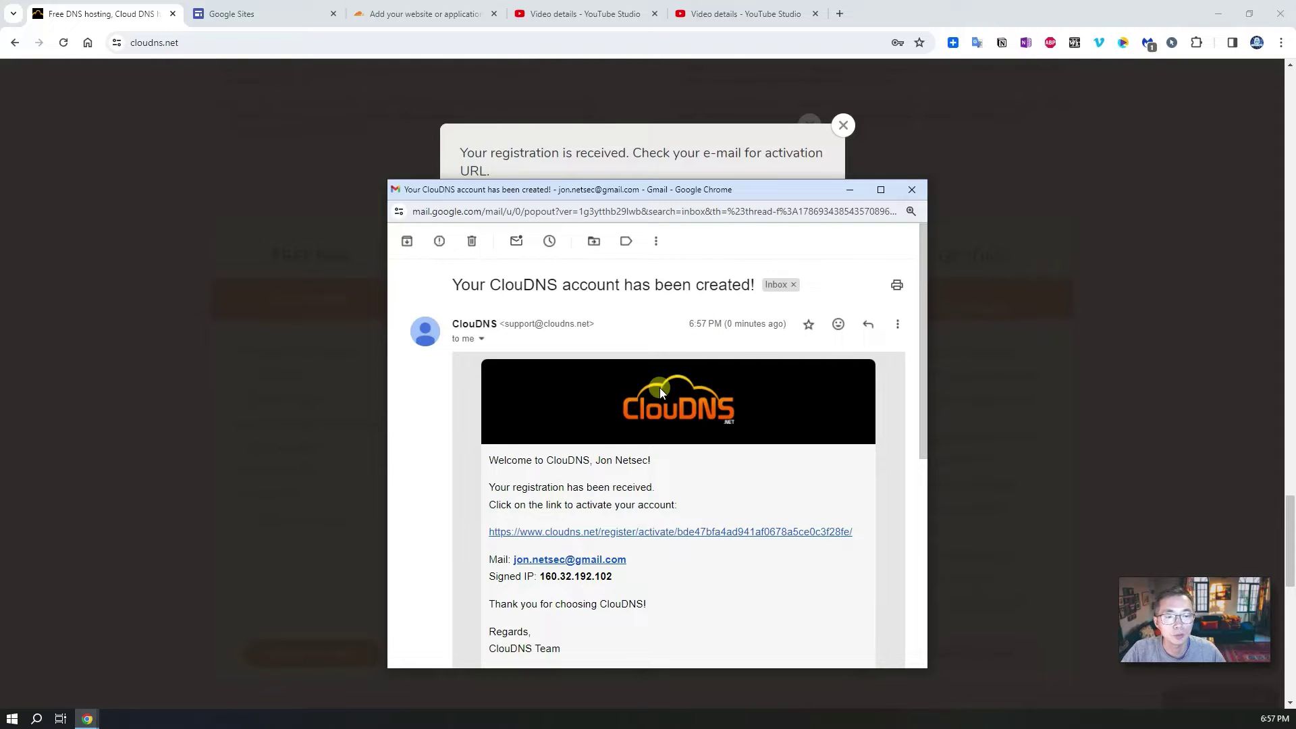
Step: Follow the e-mailed activation link and activate the new ClouDNS account
scroll(659, 389, down, 3)
scroll(660, 392, up, 1)
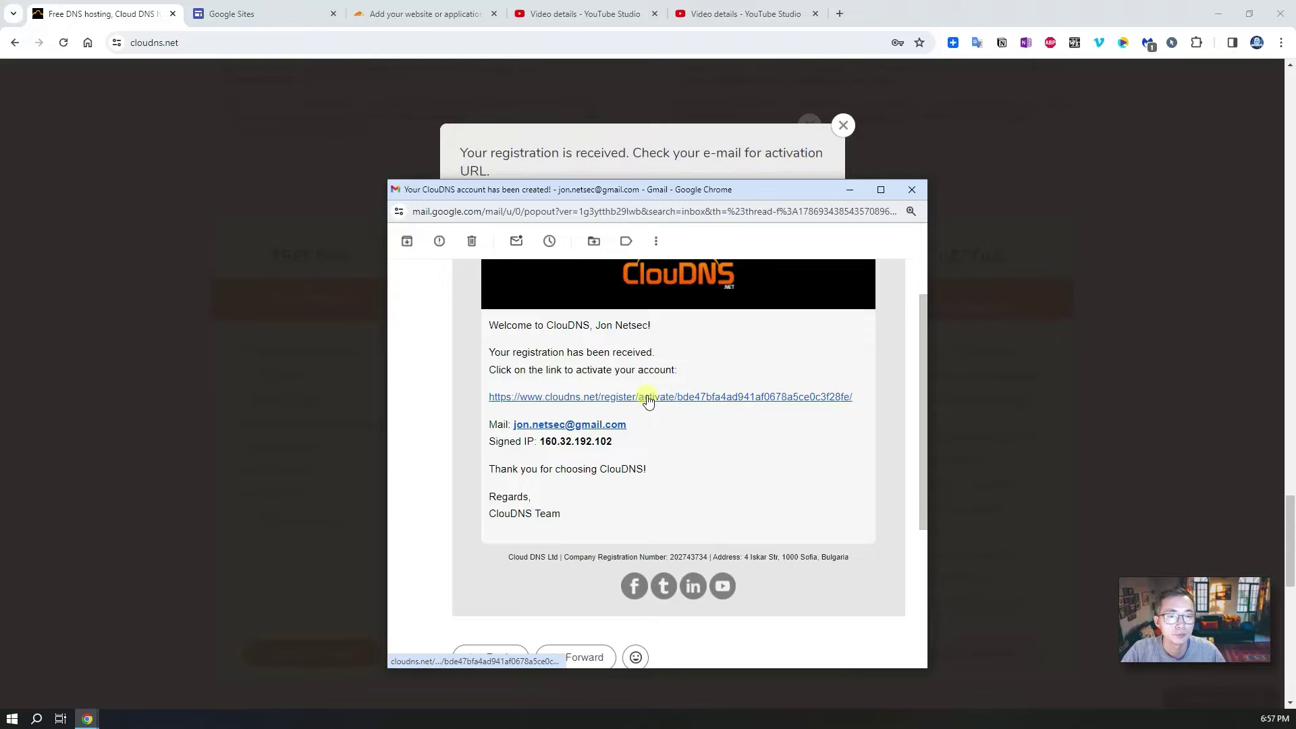
click(648, 399)
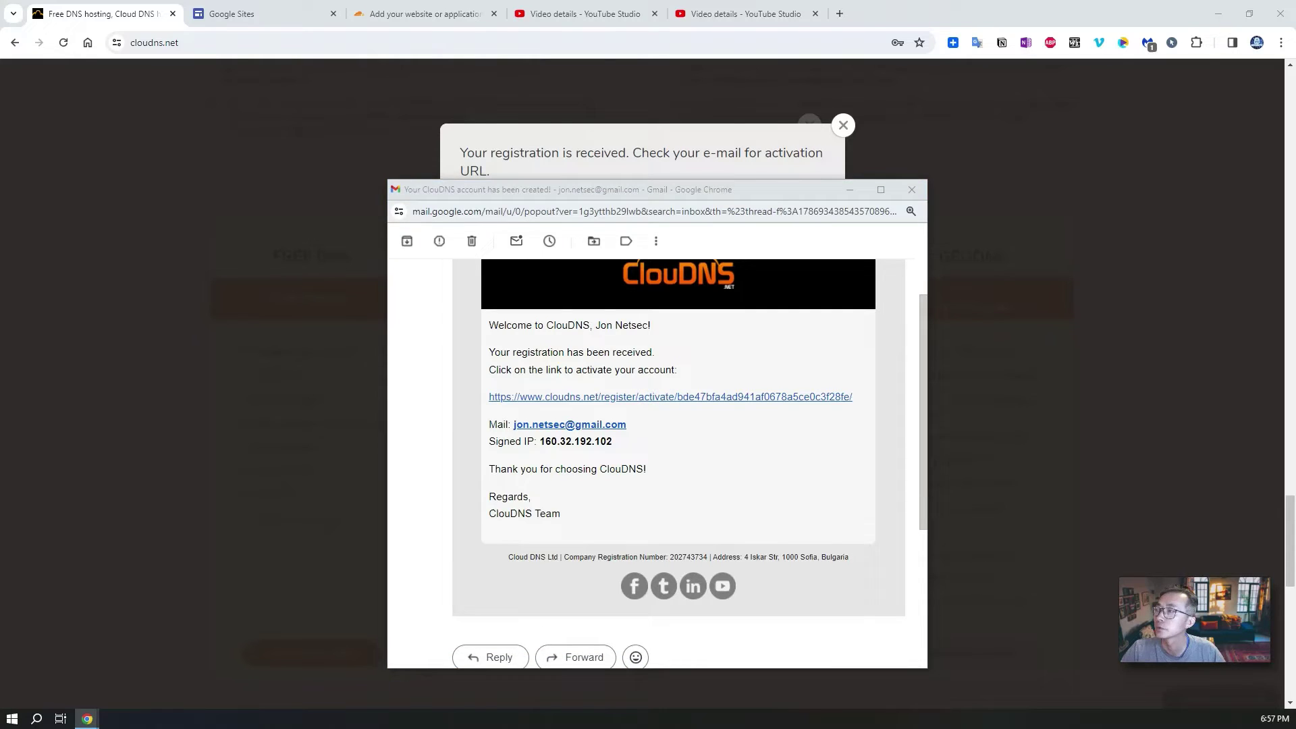
click(670, 396)
drag(753, 161, 405, 110)
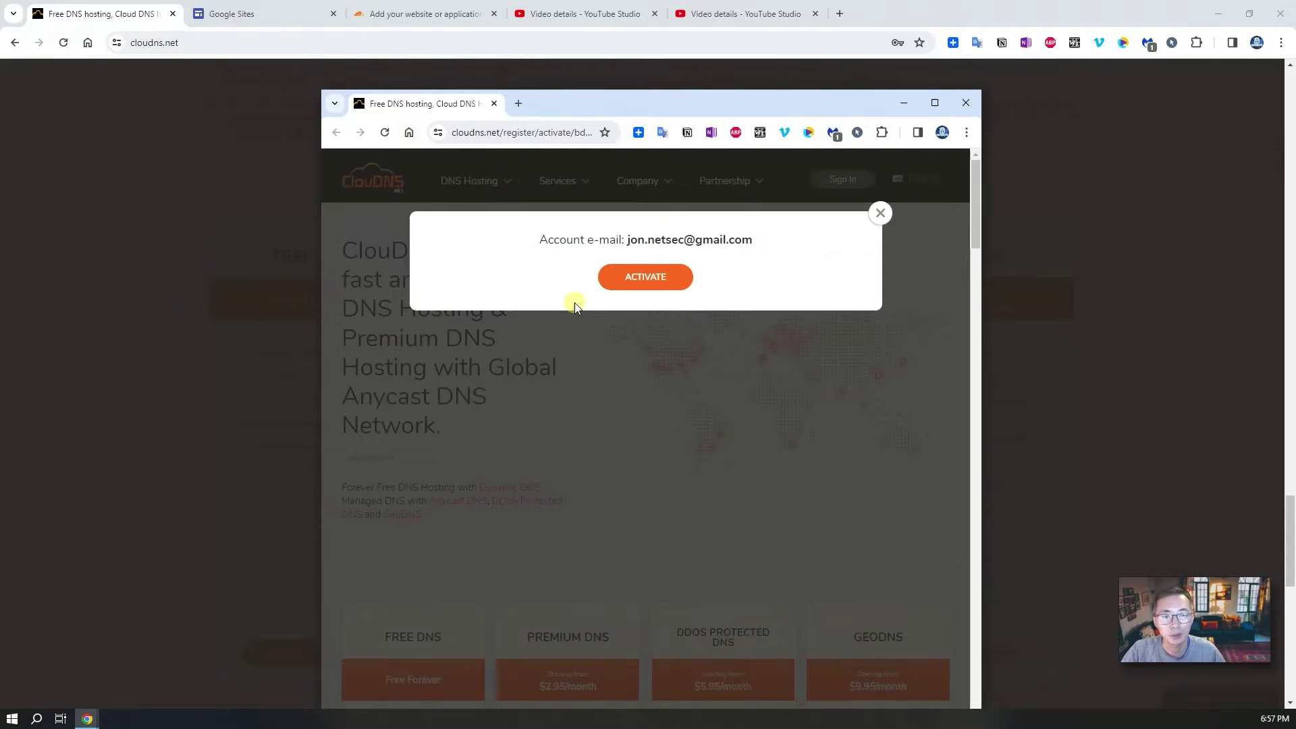
click(663, 277)
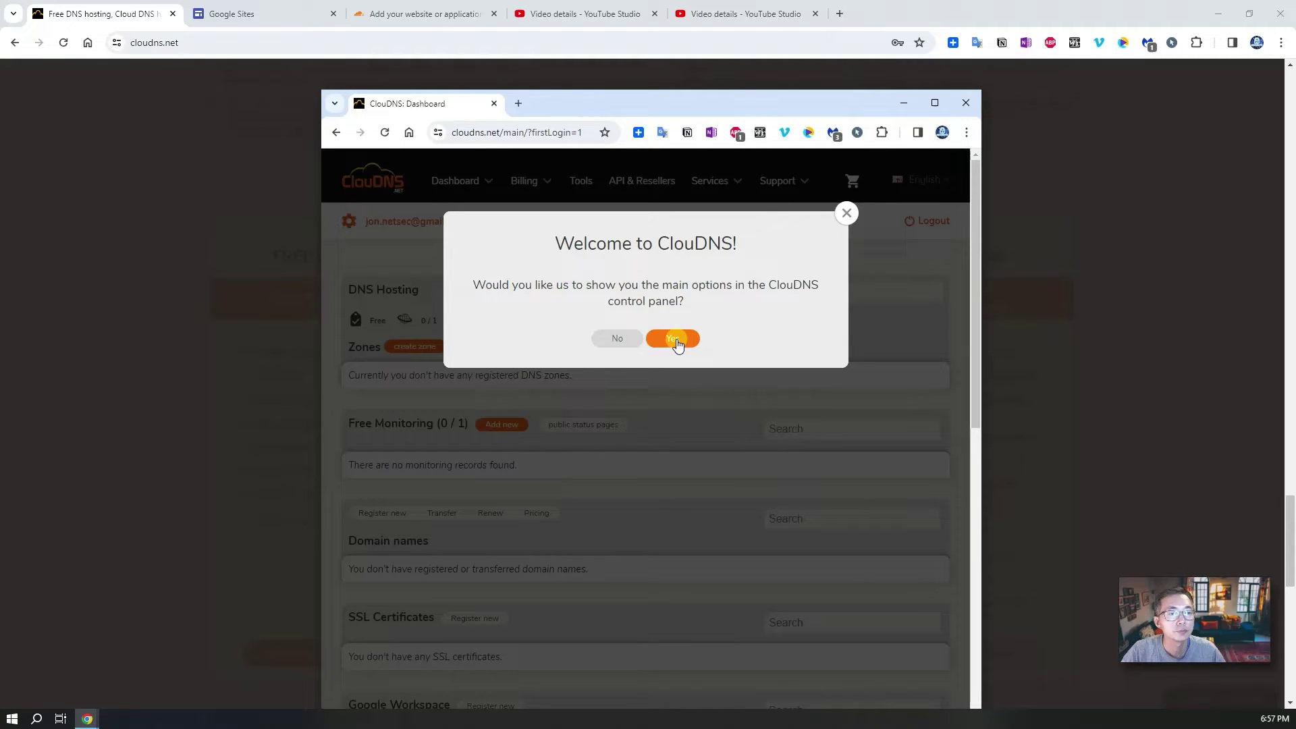
Step: Decline the Welcome to ClouDNS tour and merge the dashboard into the main Chrome window
click(617, 338)
drag(405, 103, 101, 13)
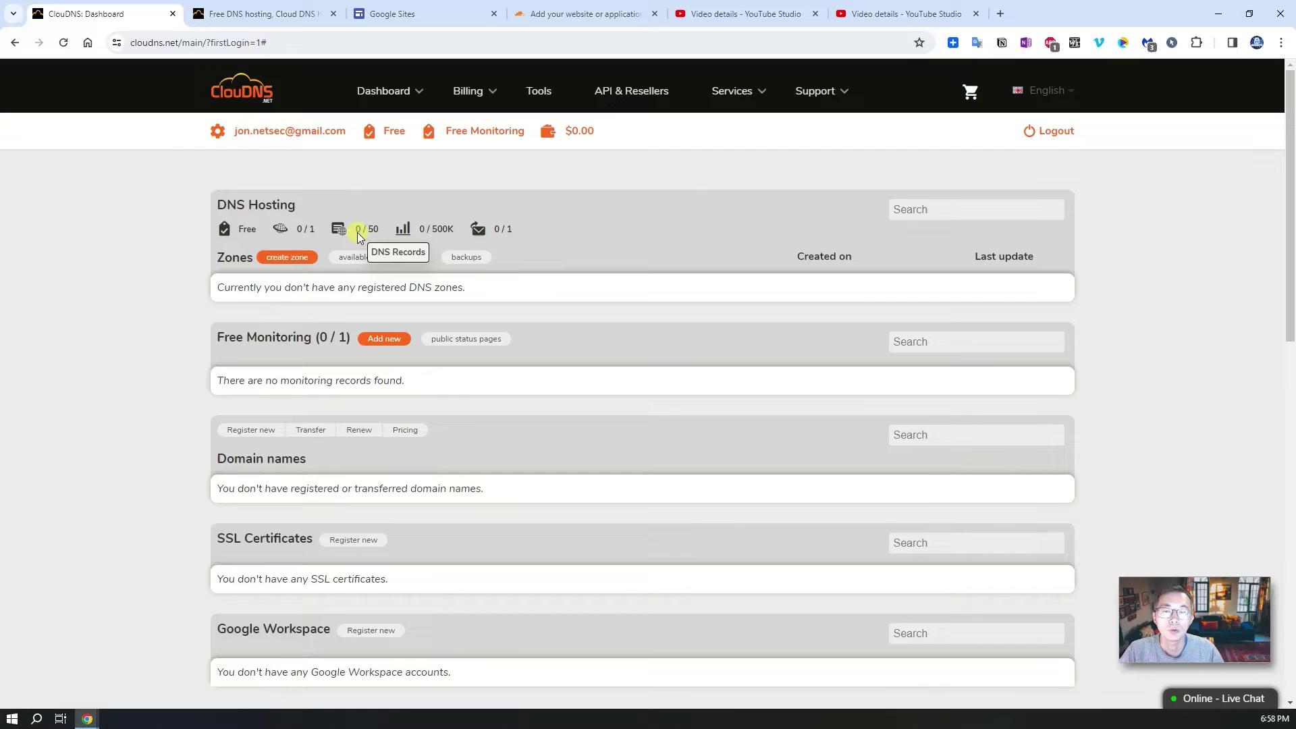
Step: Create a free zone named itpro with the .cloudns.org domain suffix
click(290, 263)
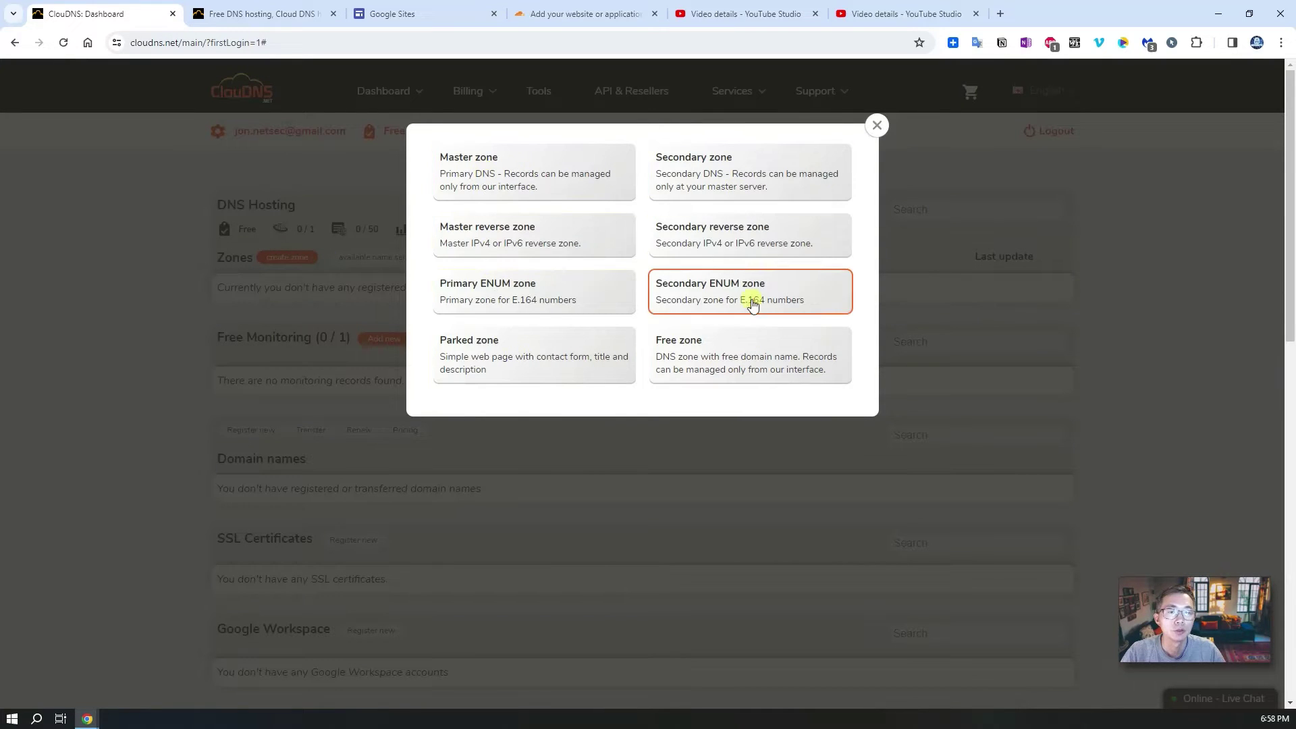
click(719, 361)
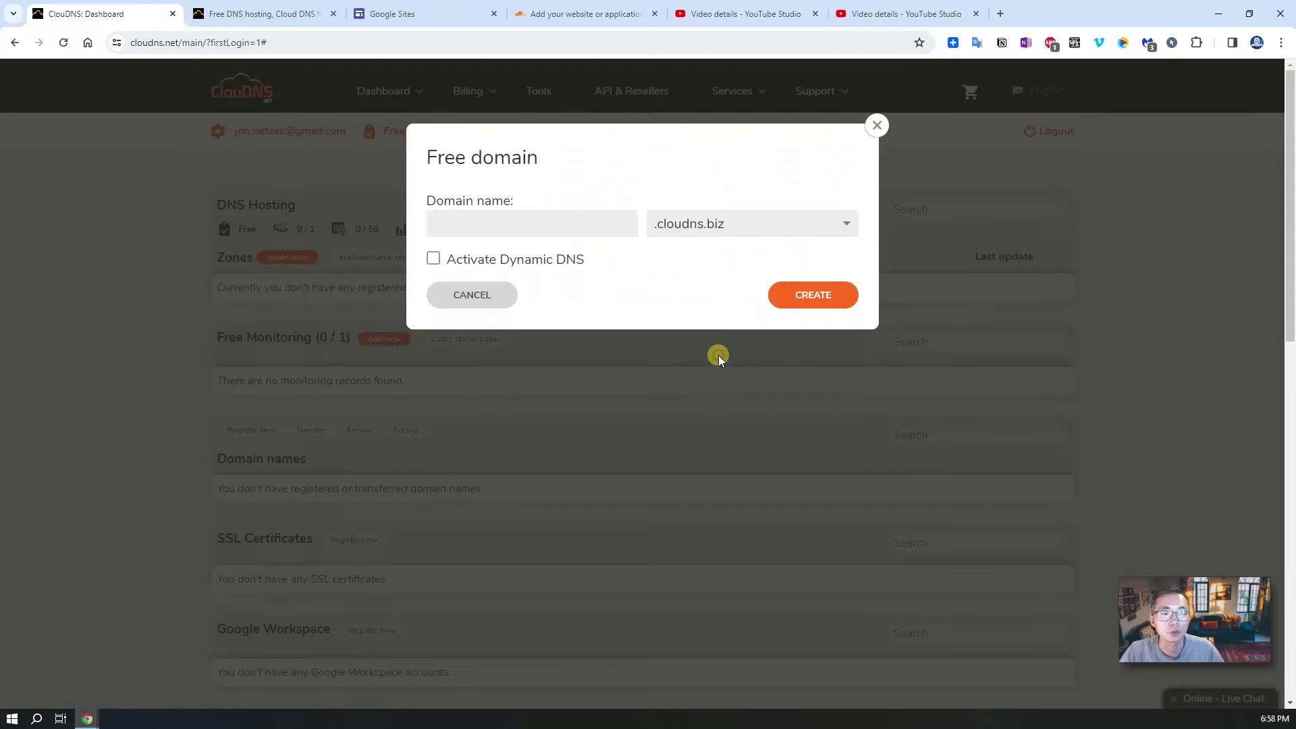
click(717, 228)
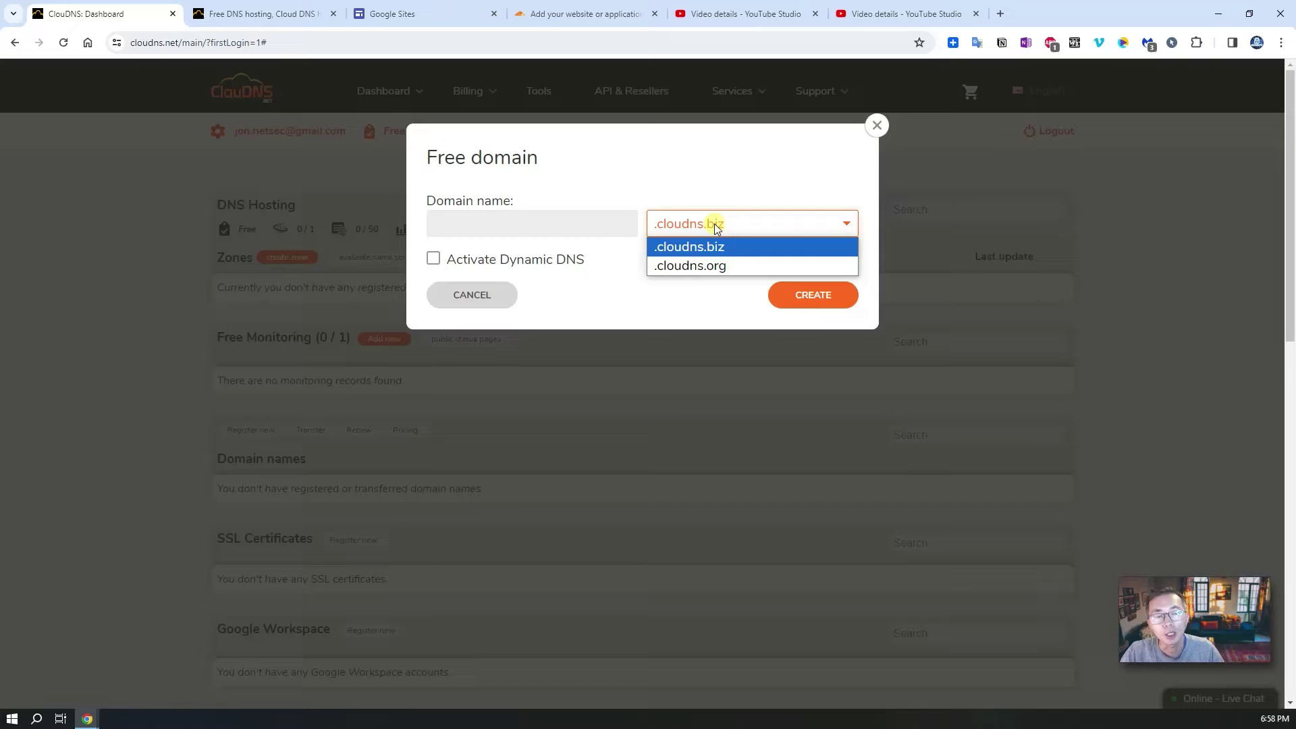
click(713, 270)
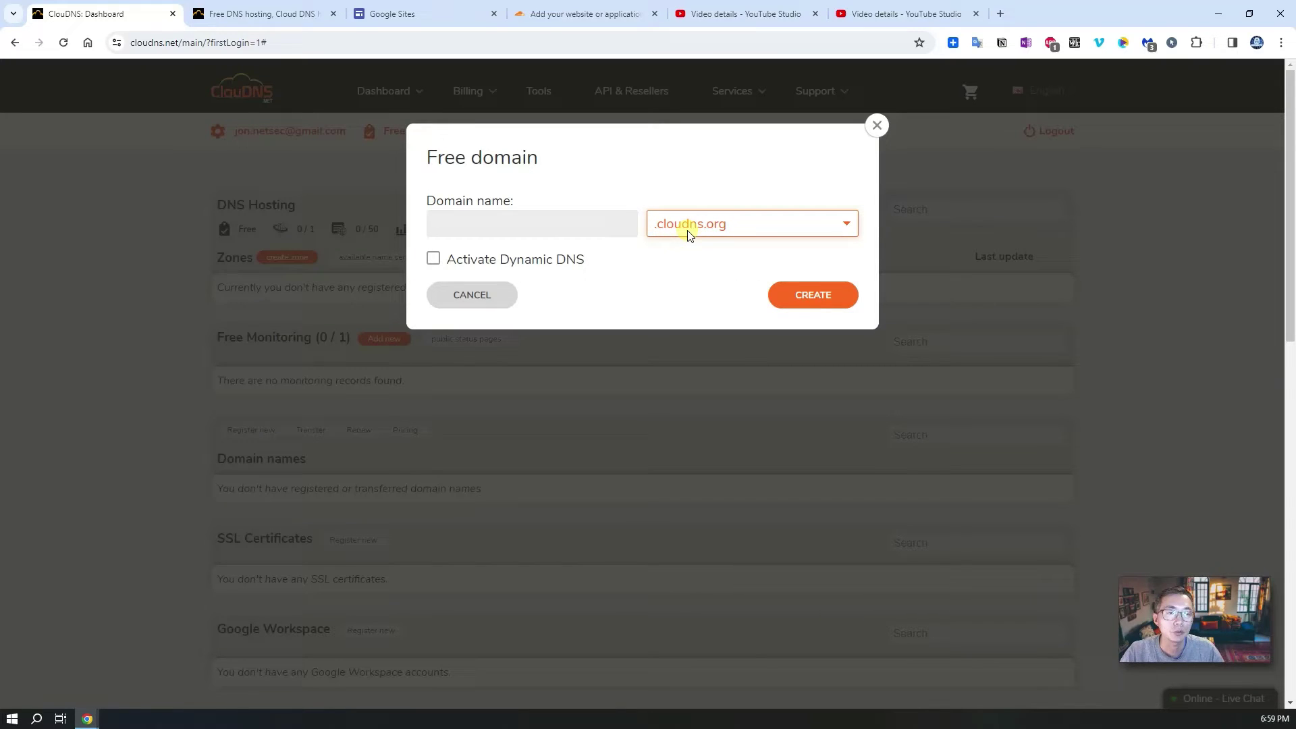
click(516, 217)
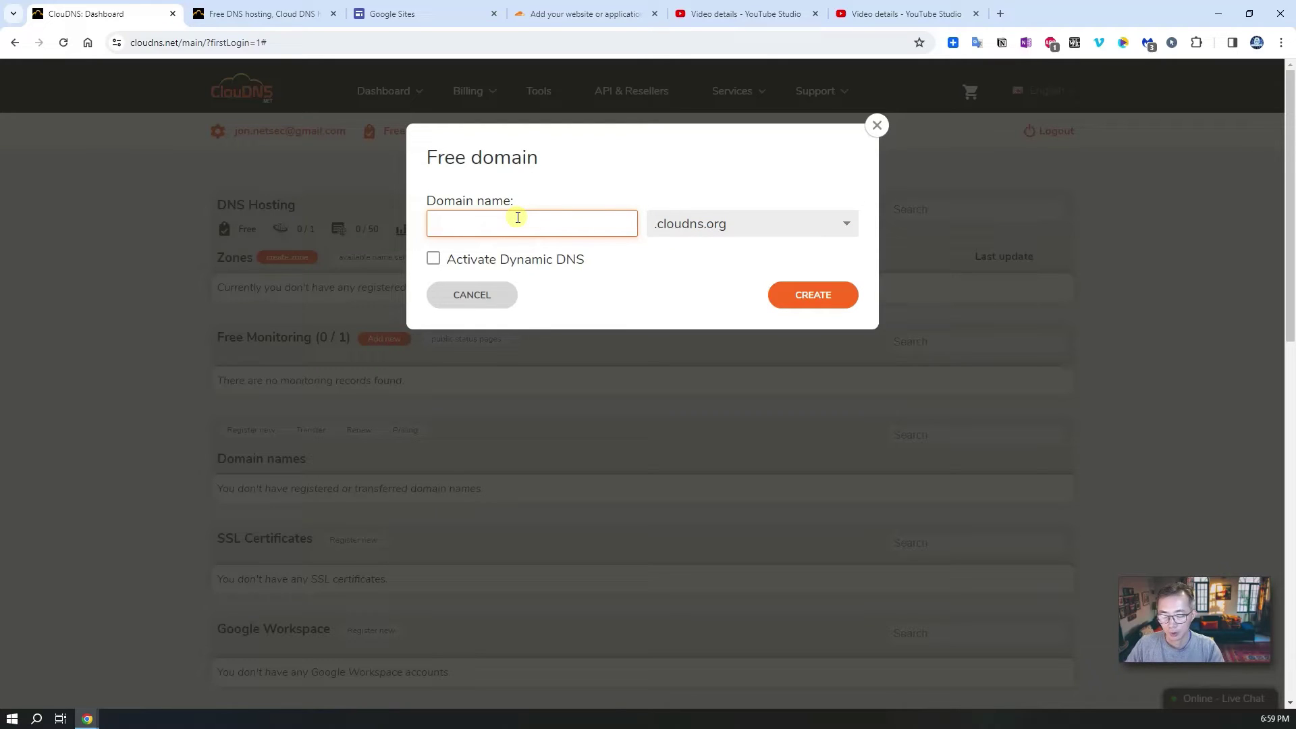
click(806, 297)
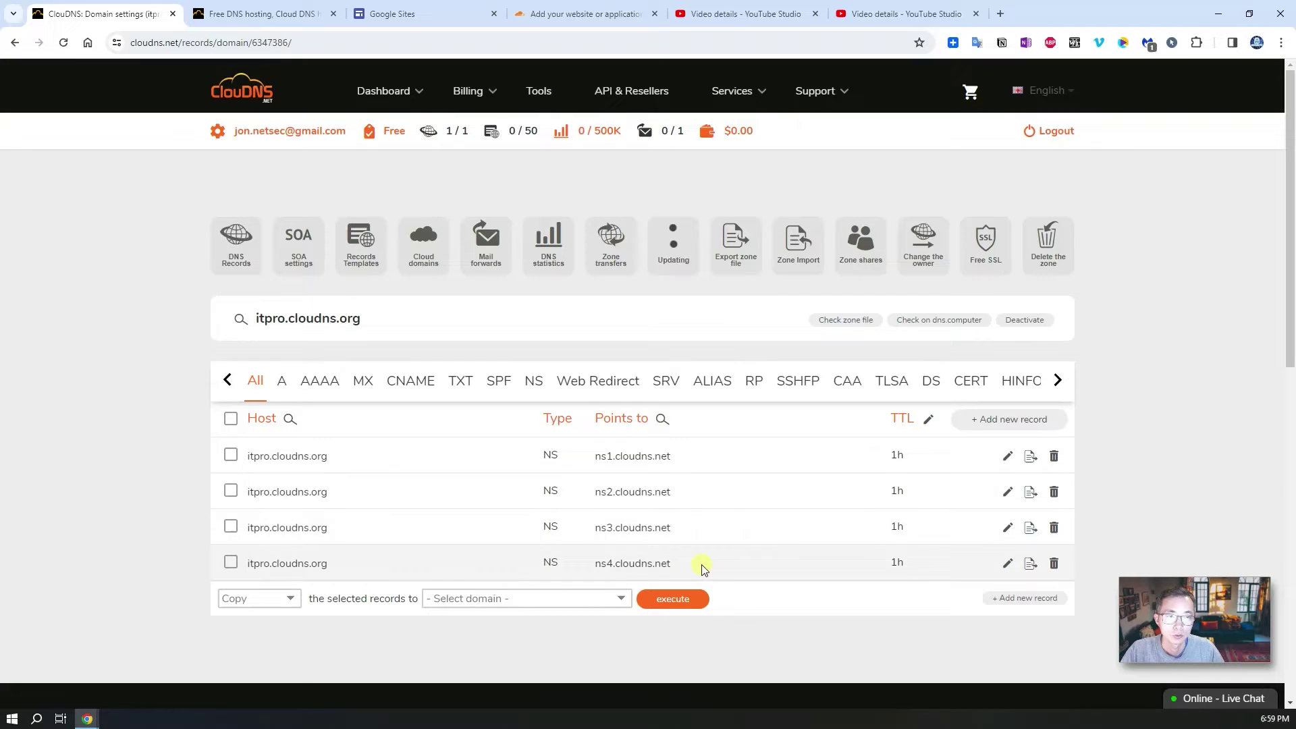
Step: Check the zone's server update status, then filter its DNS records to the empty A list
click(673, 262)
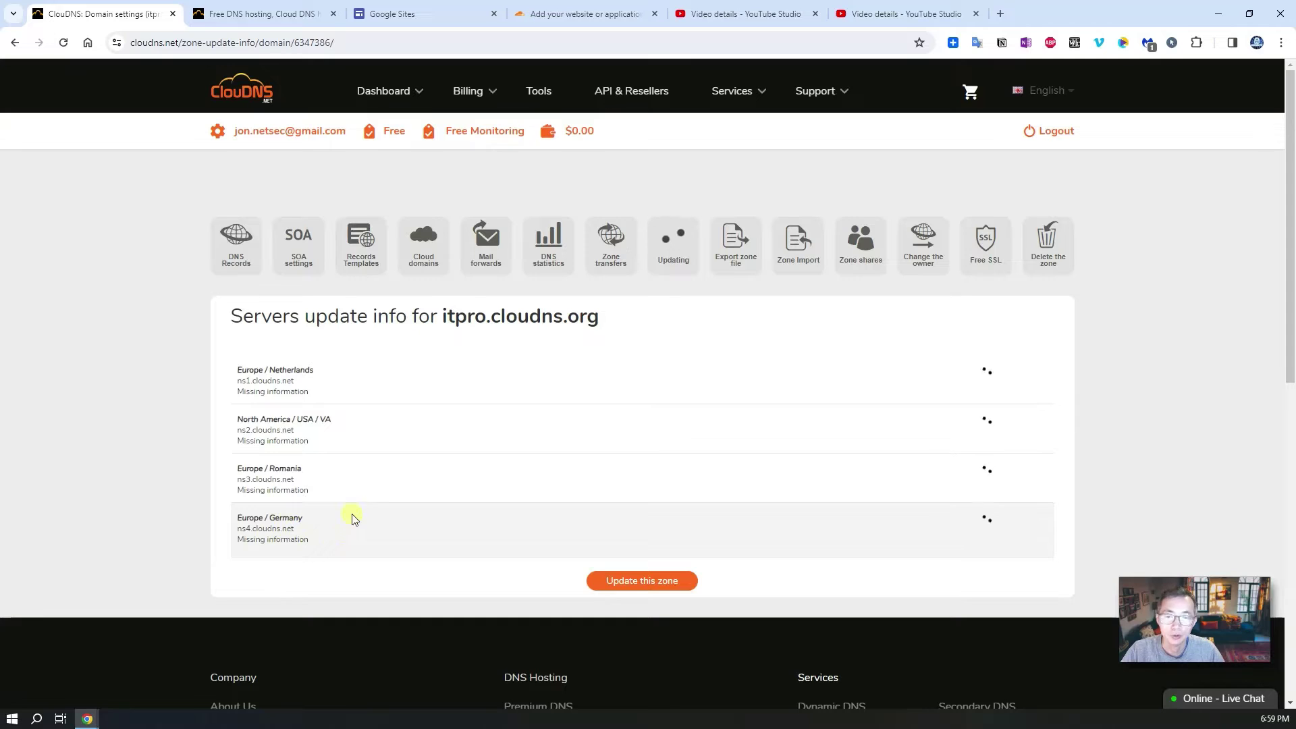
click(233, 251)
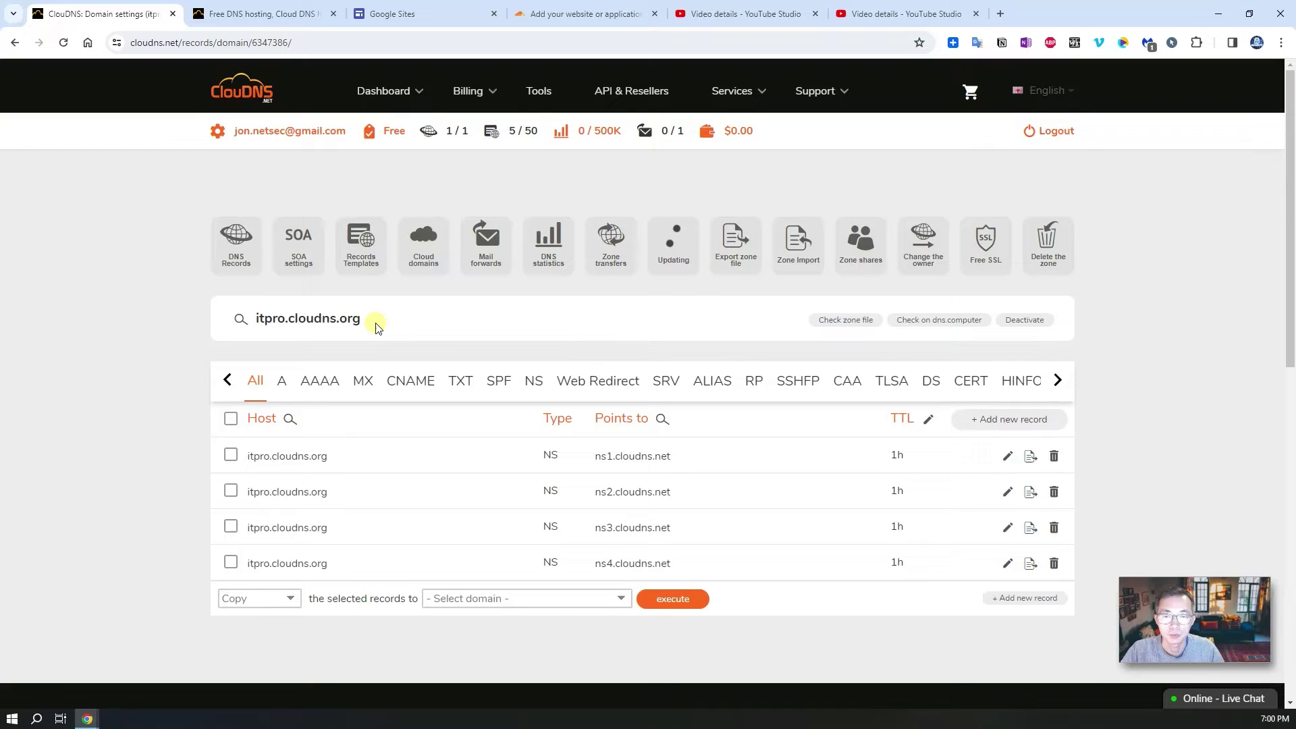
click(282, 382)
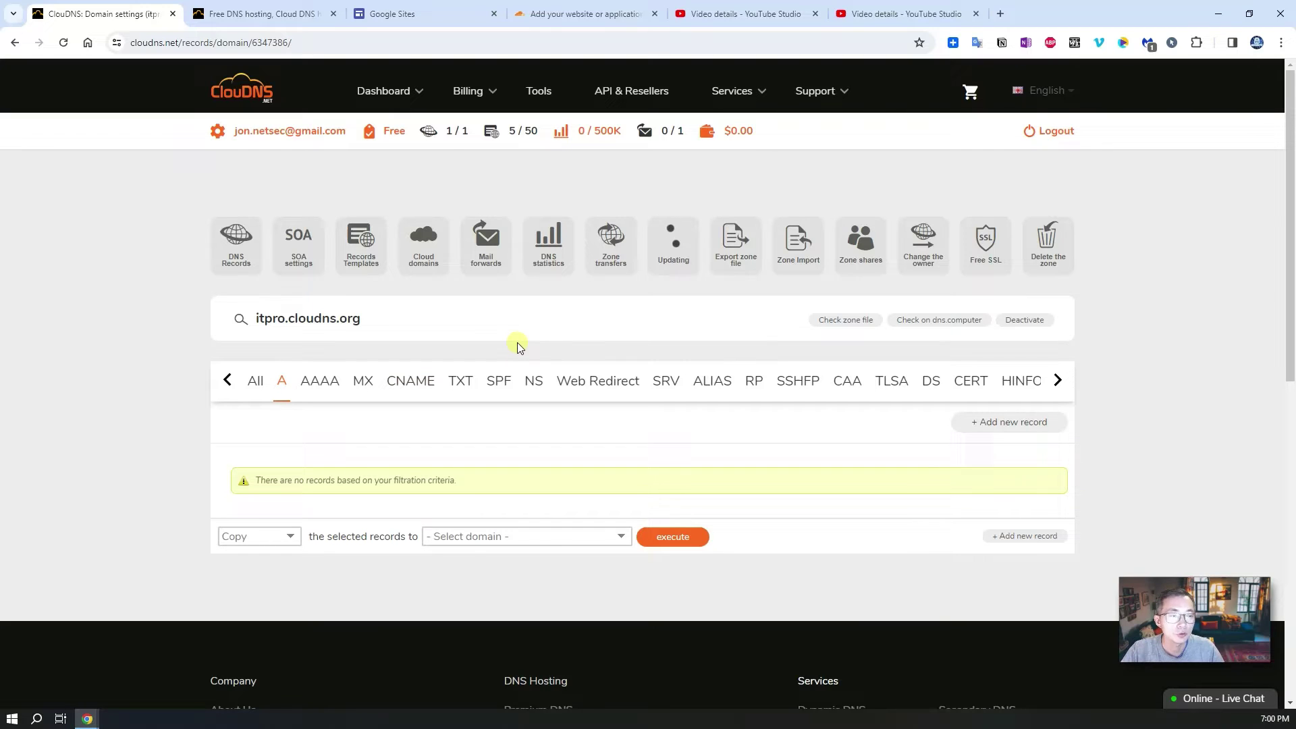
Step: Save an A record with host www pointing to 1.2.3.4, then bring up DNS Checker
click(985, 424)
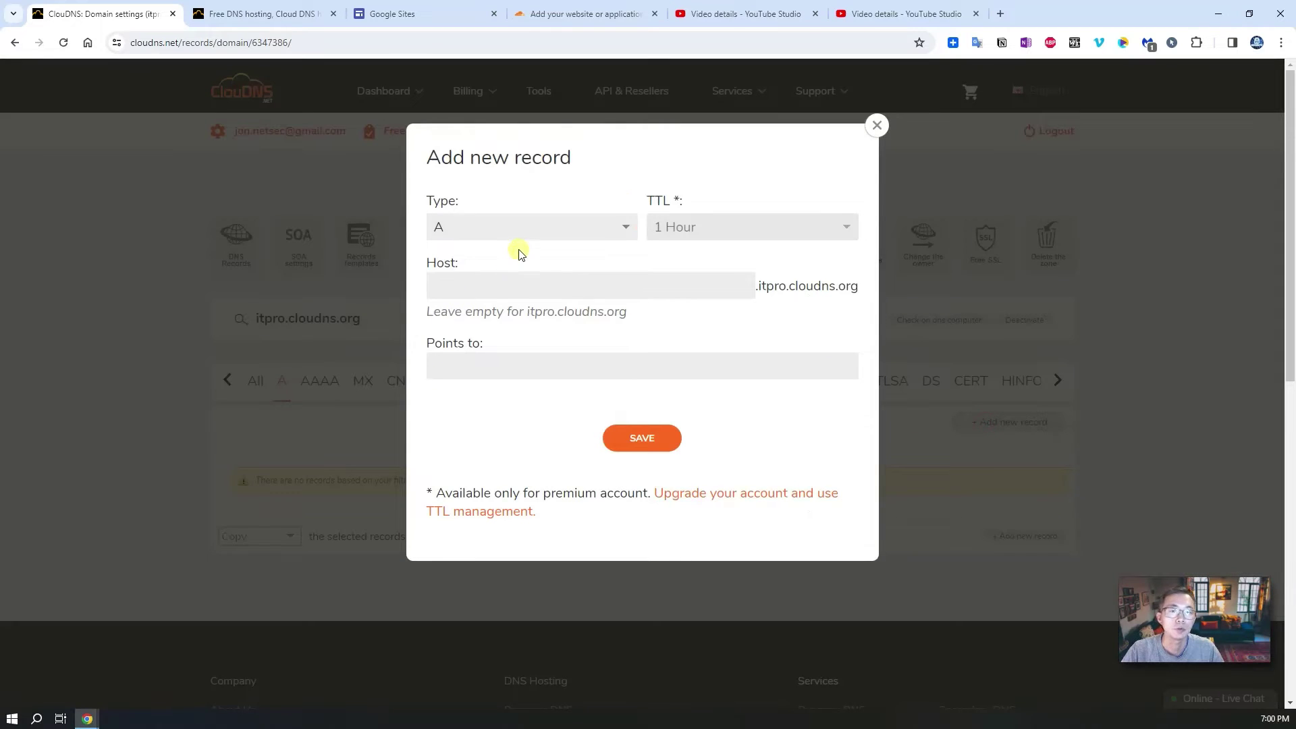
click(464, 292)
text(w)
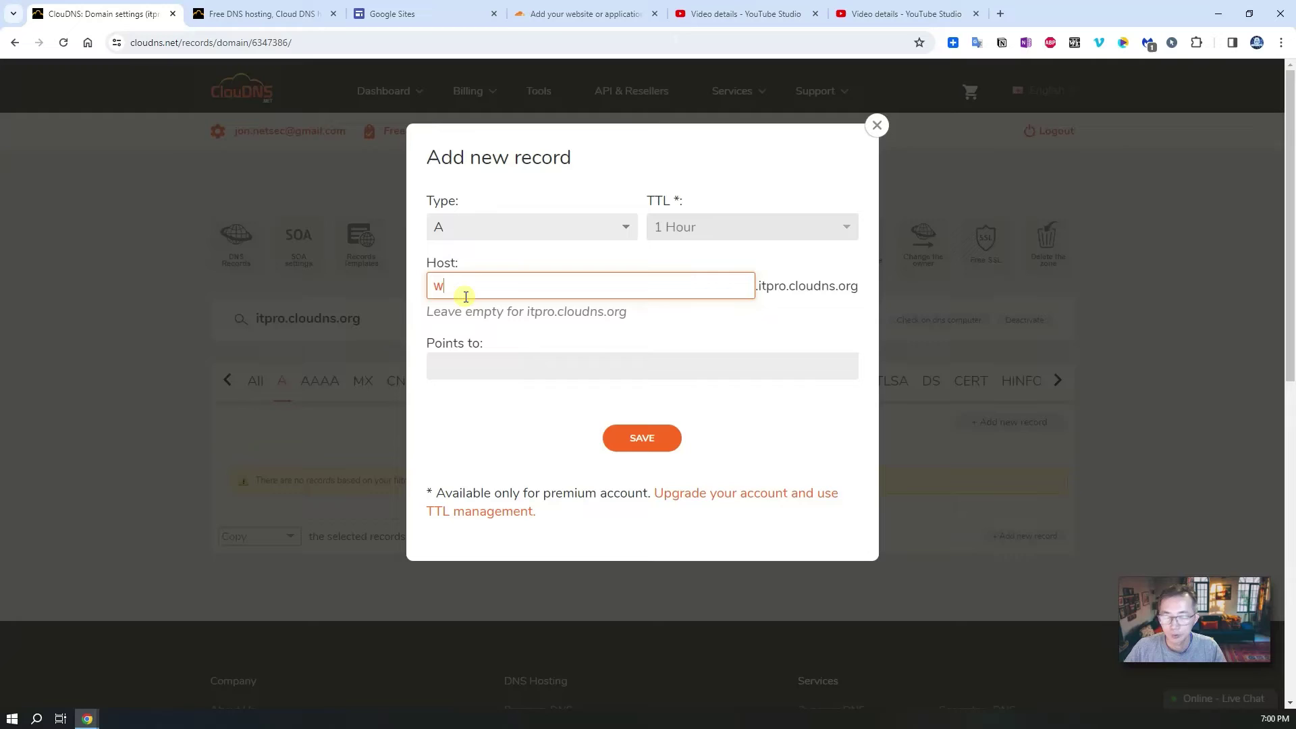
text(ww)
click(607, 368)
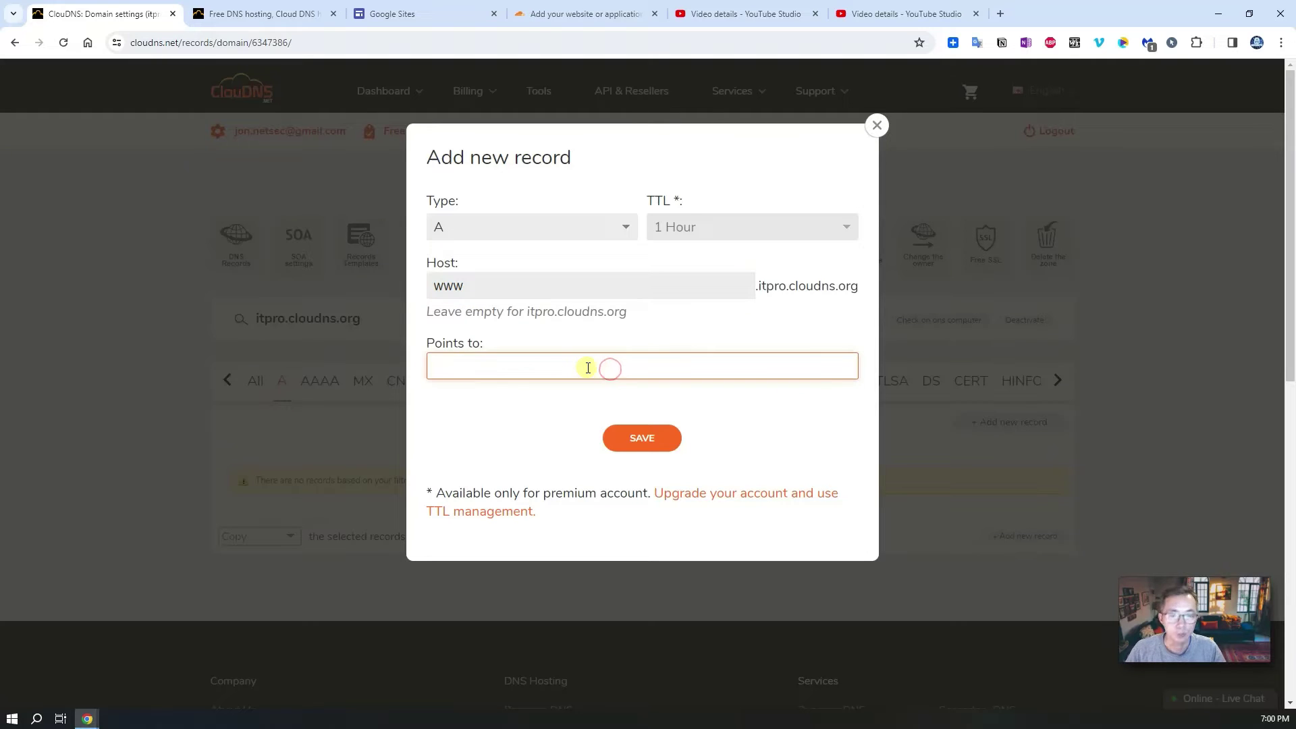
text(1.2.3.4)
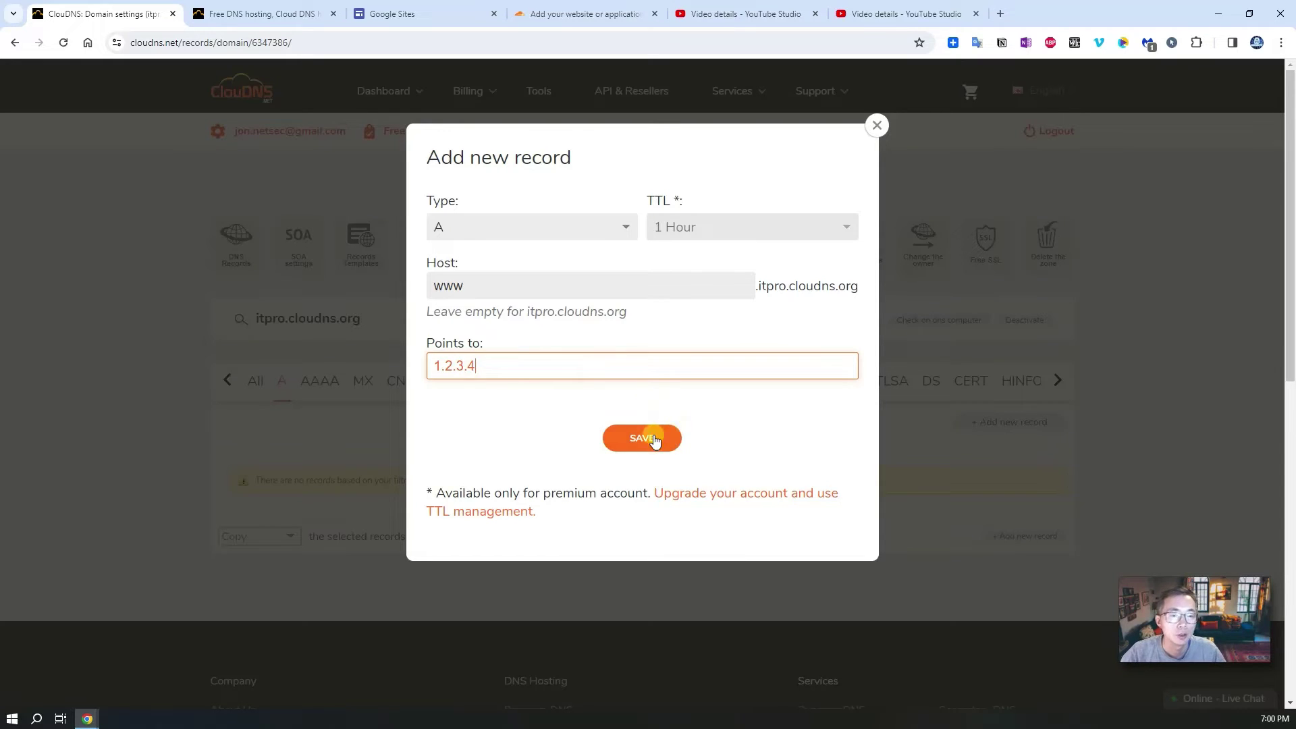
click(646, 438)
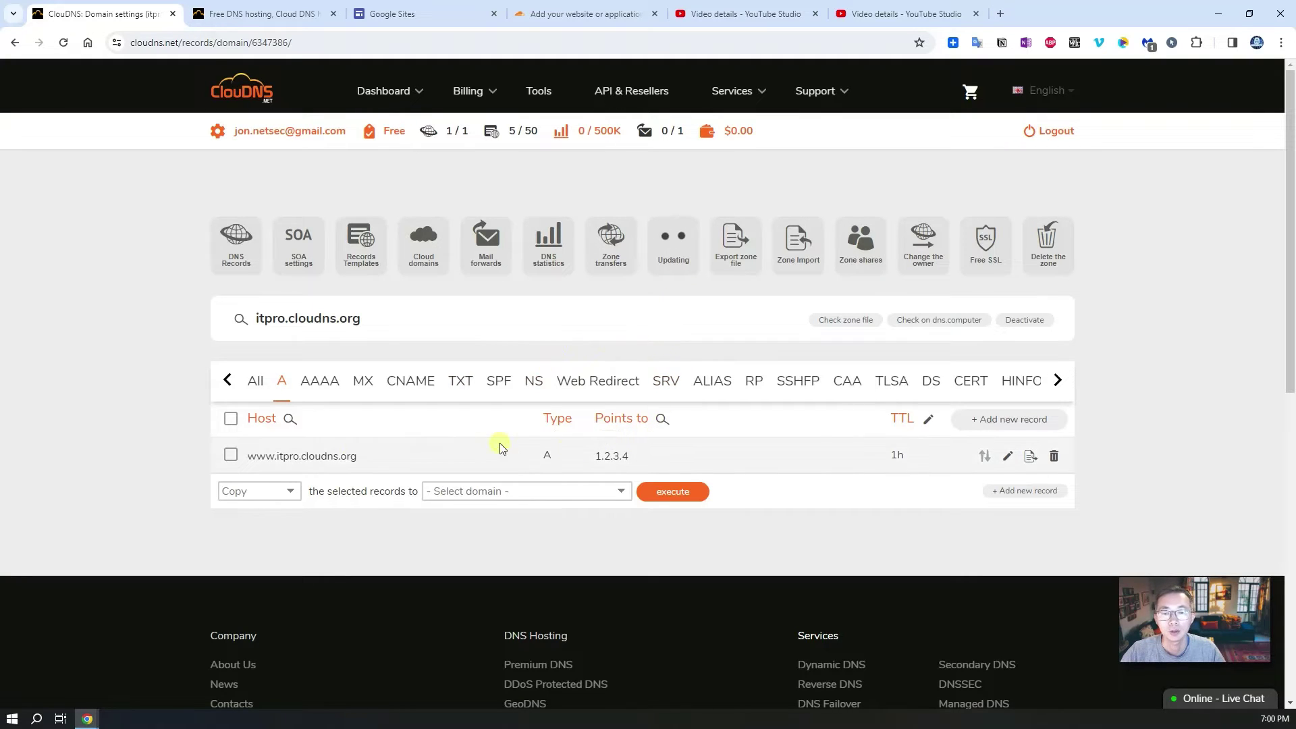
drag(381, 452, 247, 456)
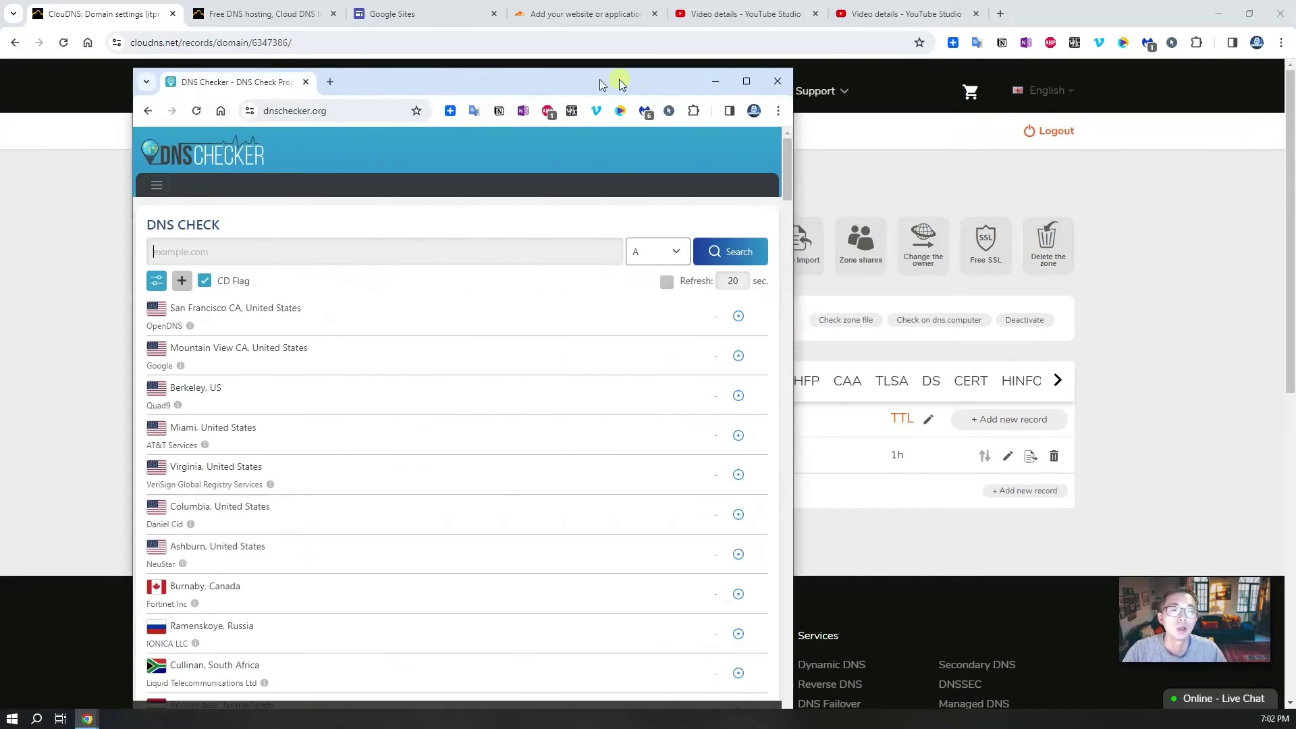
drag(601, 83, 761, 84)
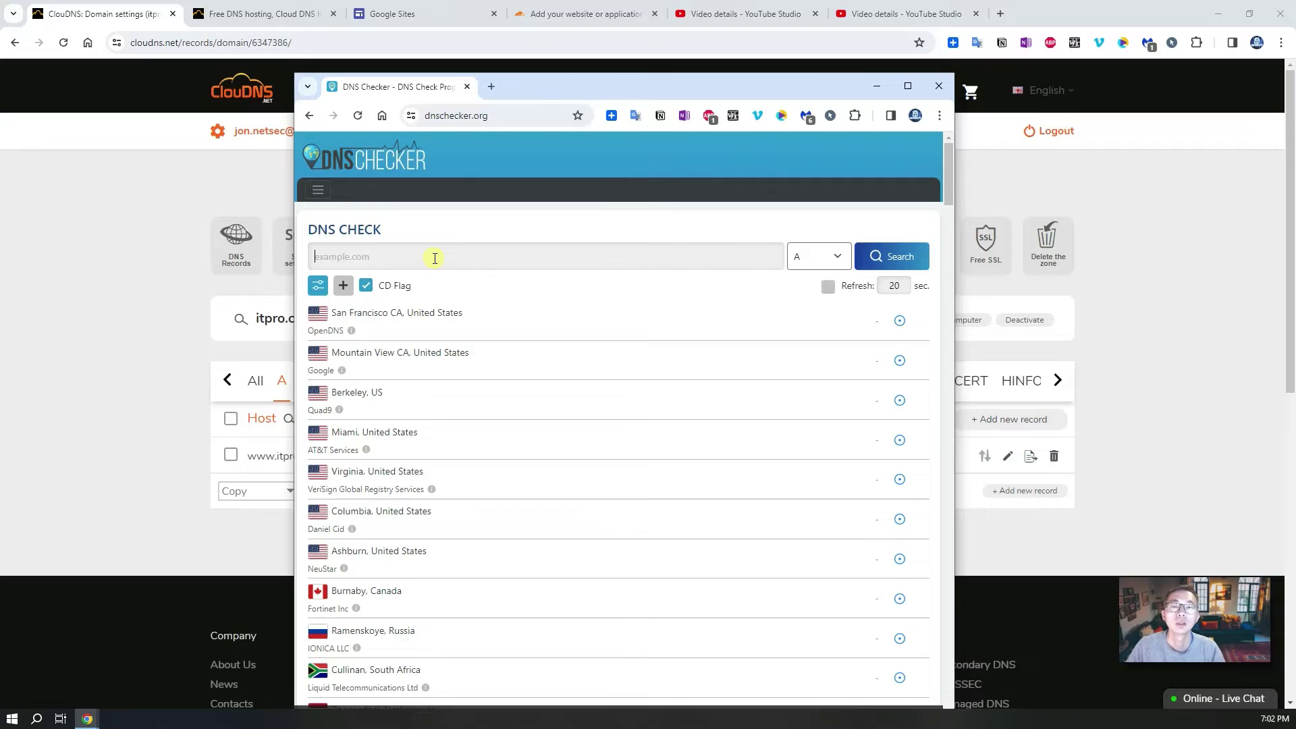
text(www.itpro.)
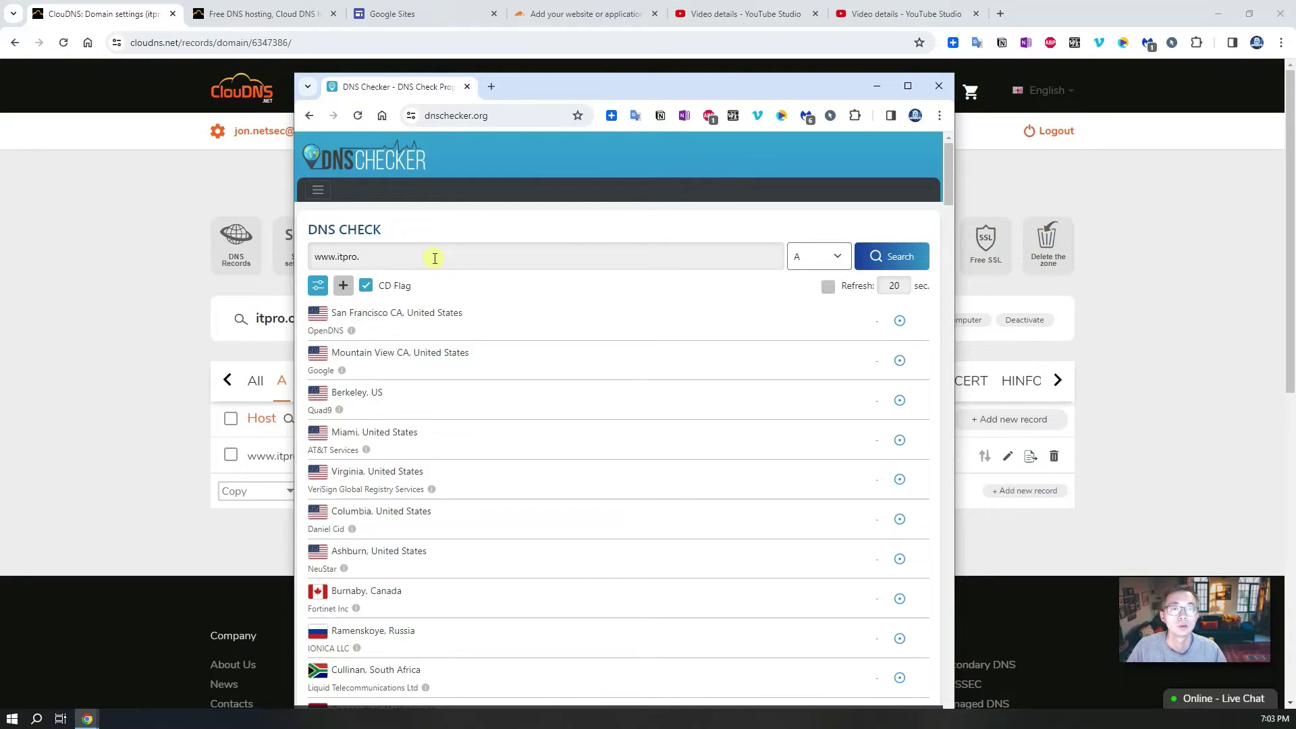
drag(541, 86, 625, 76)
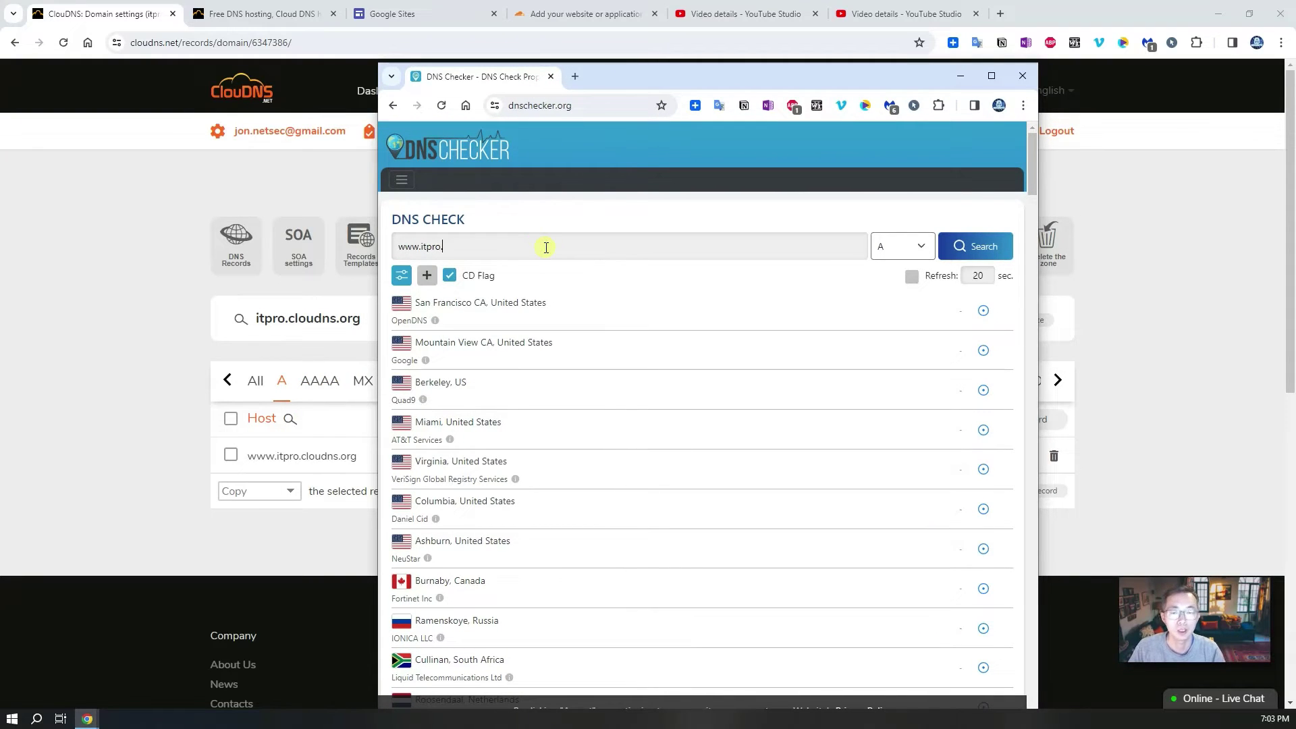
text(cloudns.org)
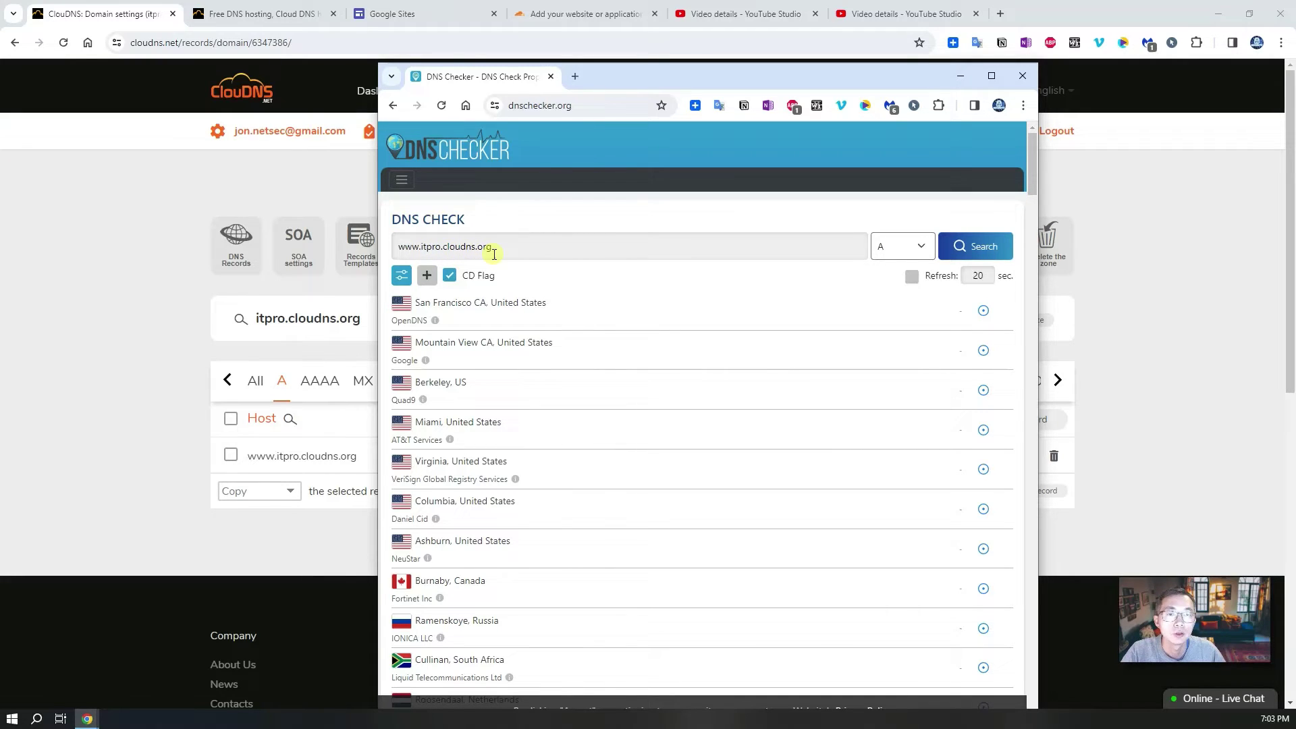
click(972, 247)
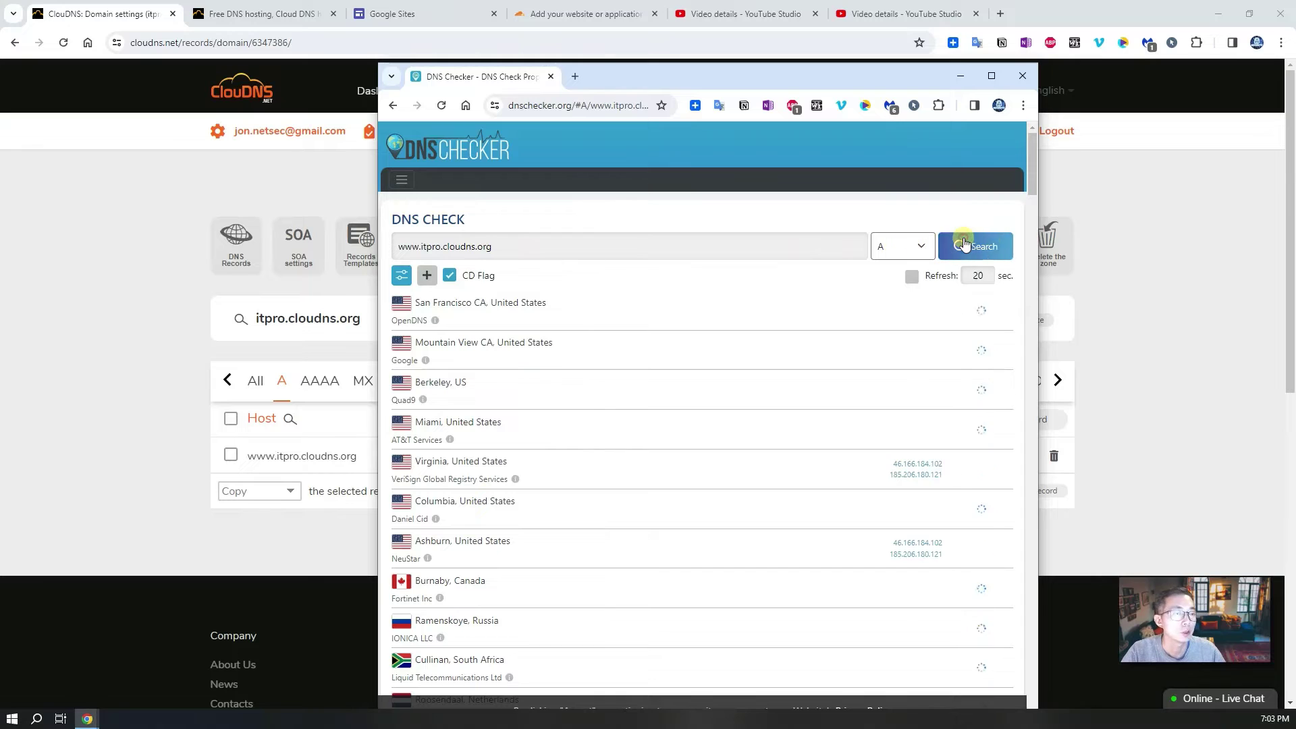
drag(731, 70, 627, 81)
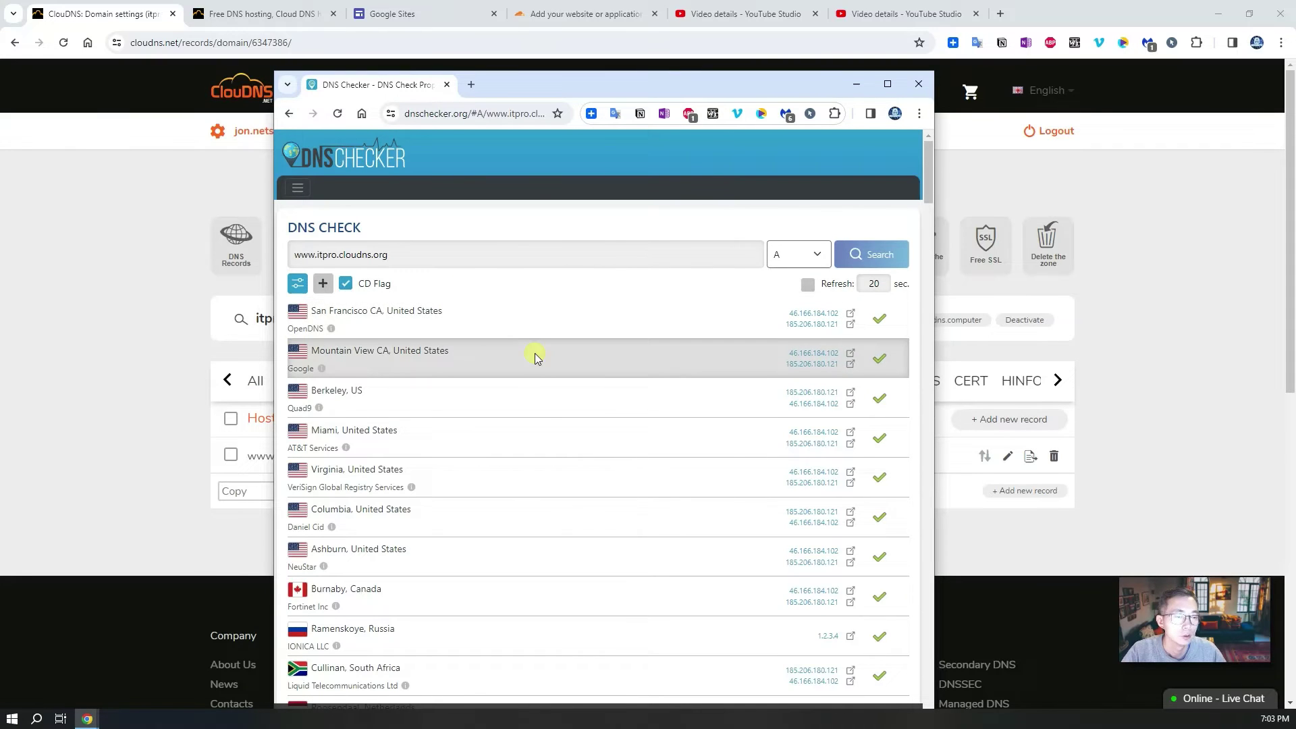
Step: Review the worldwide results returning 1.2.3.4, then minimize DNS Checker to show ClouDNS
scroll(537, 404, down, 1)
scroll(537, 404, down, 3)
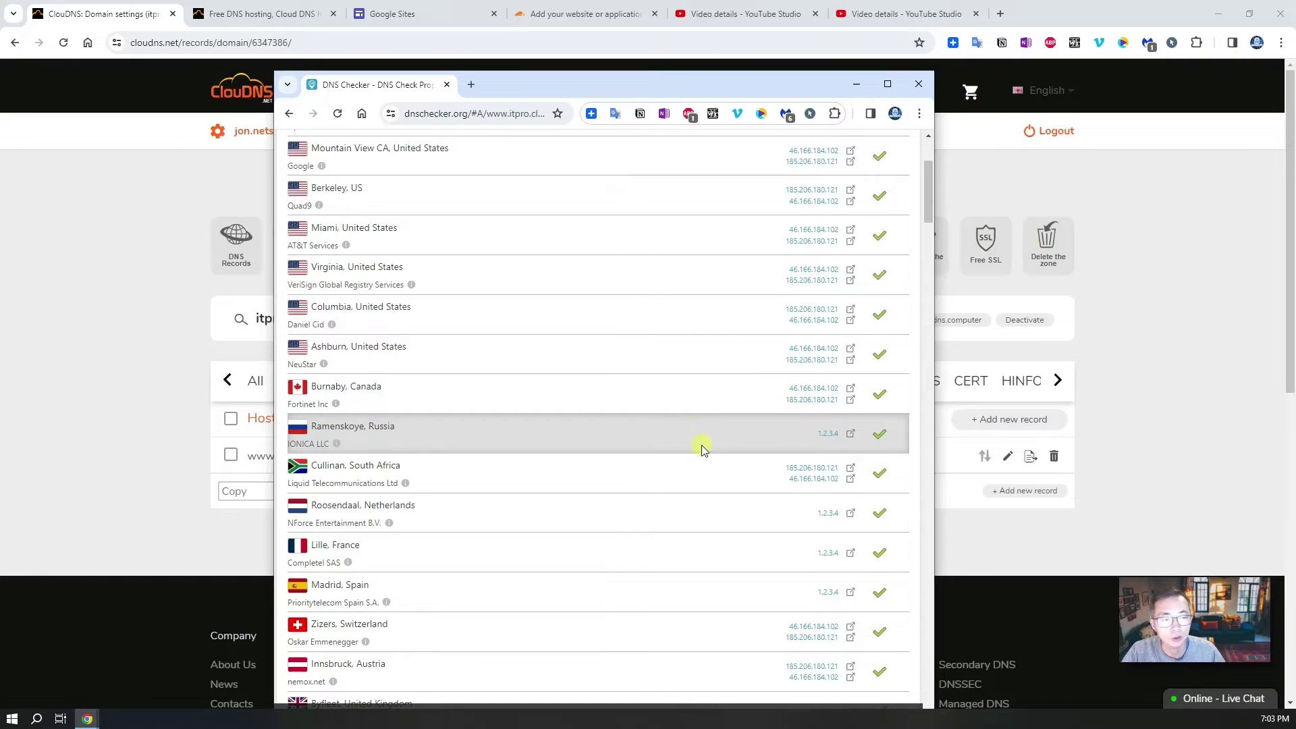
scroll(701, 449, down, 1)
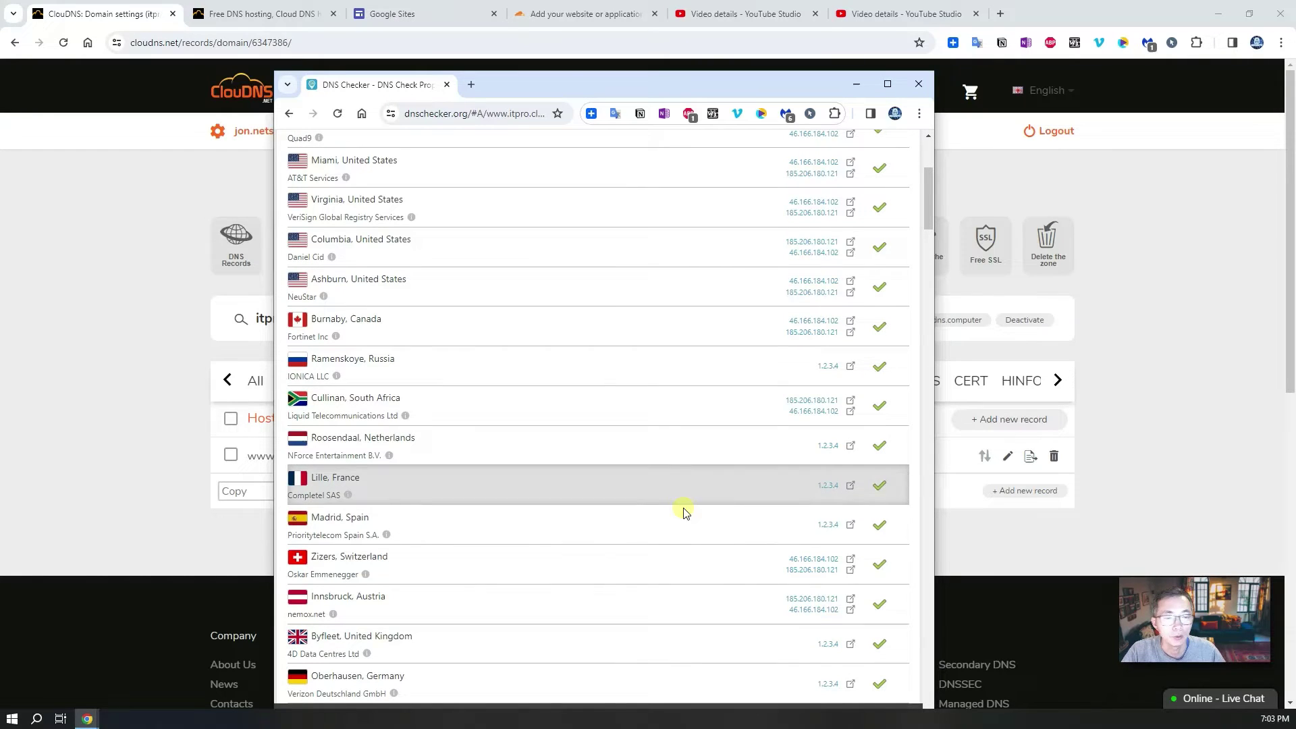
scroll(593, 546, down, 12)
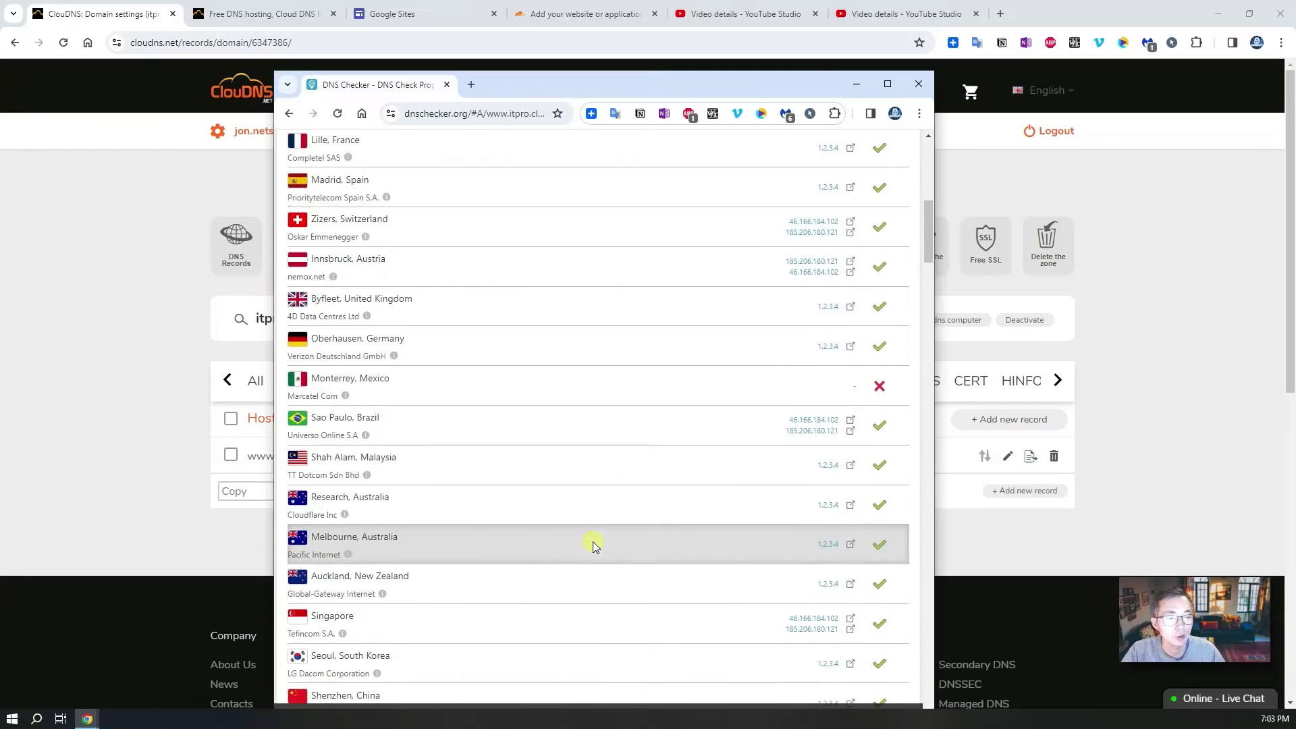
scroll(593, 544, up, 3)
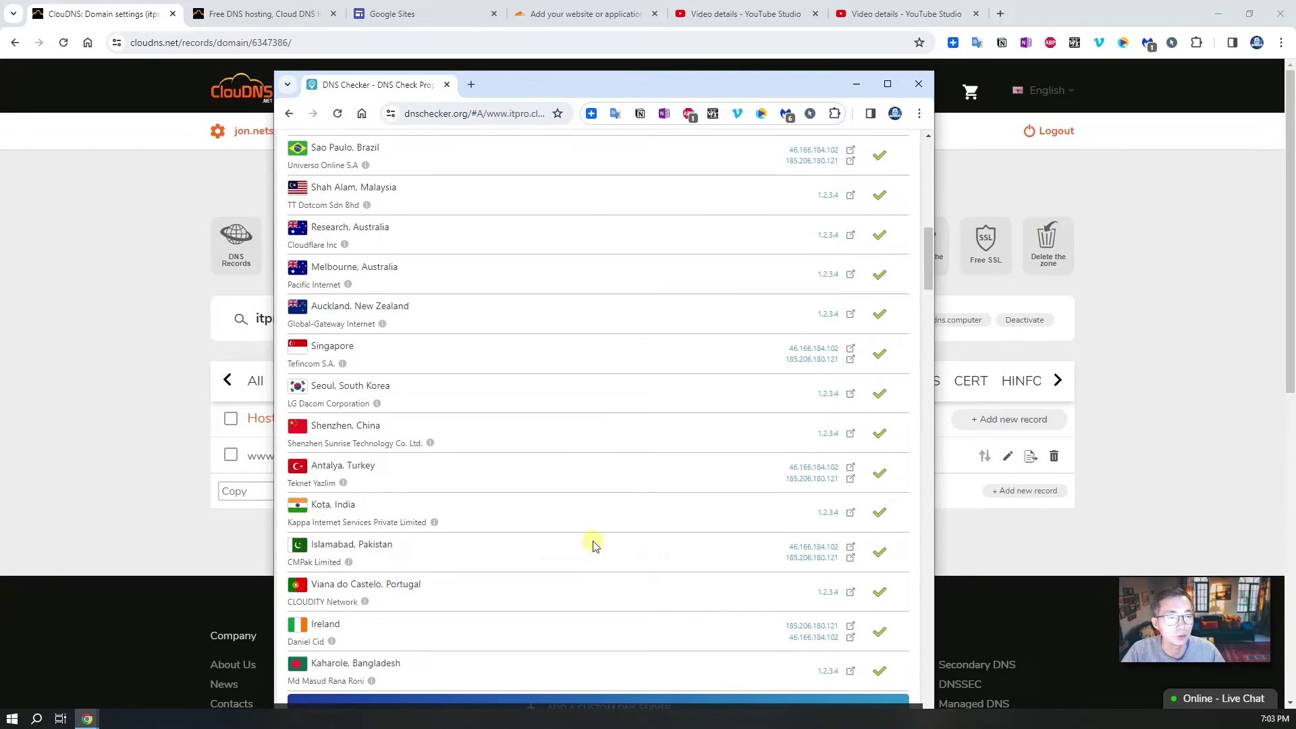
scroll(594, 534, up, 2)
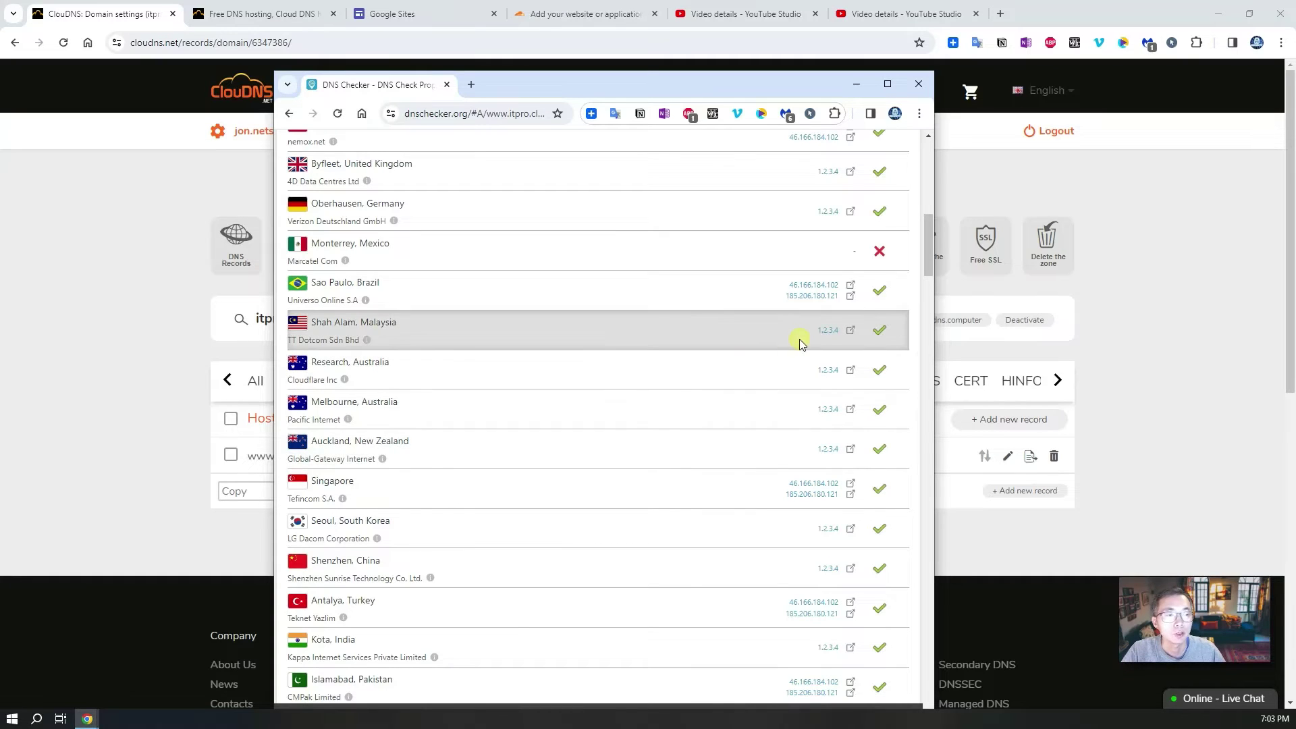
drag(815, 338, 842, 331)
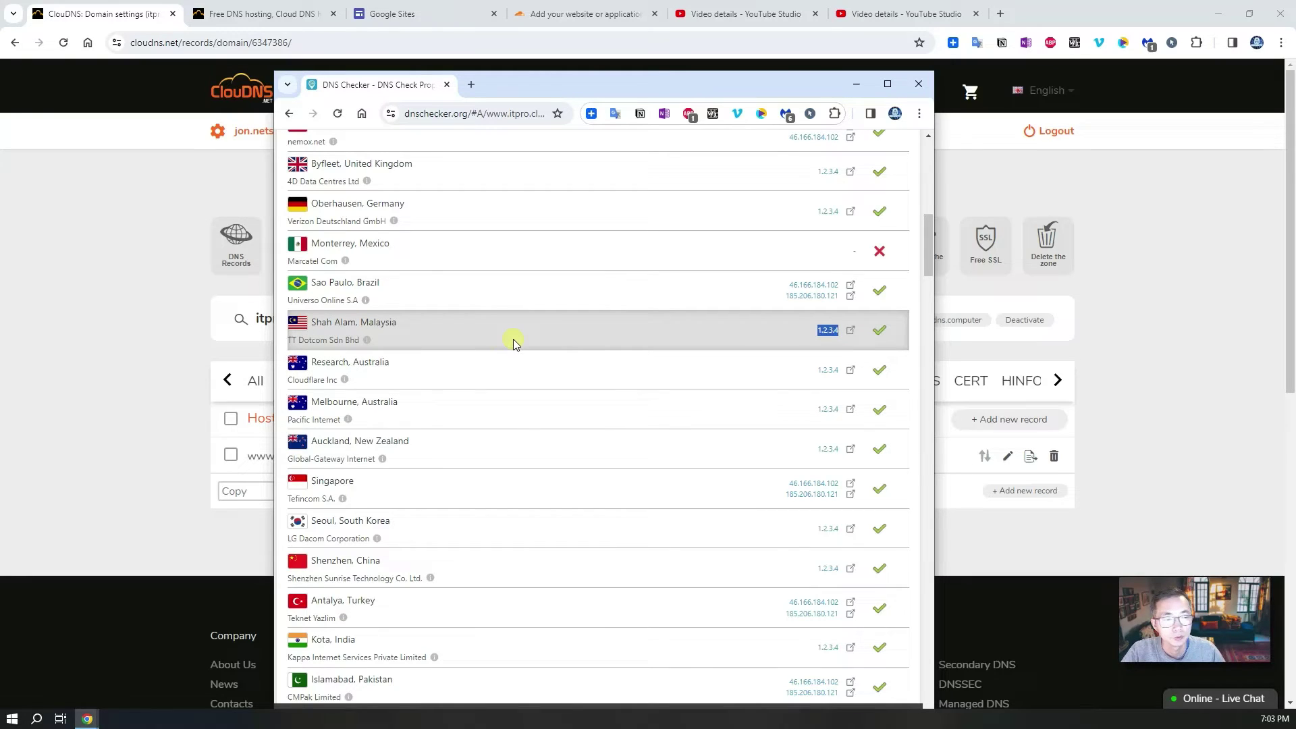
scroll(654, 399, up, 4)
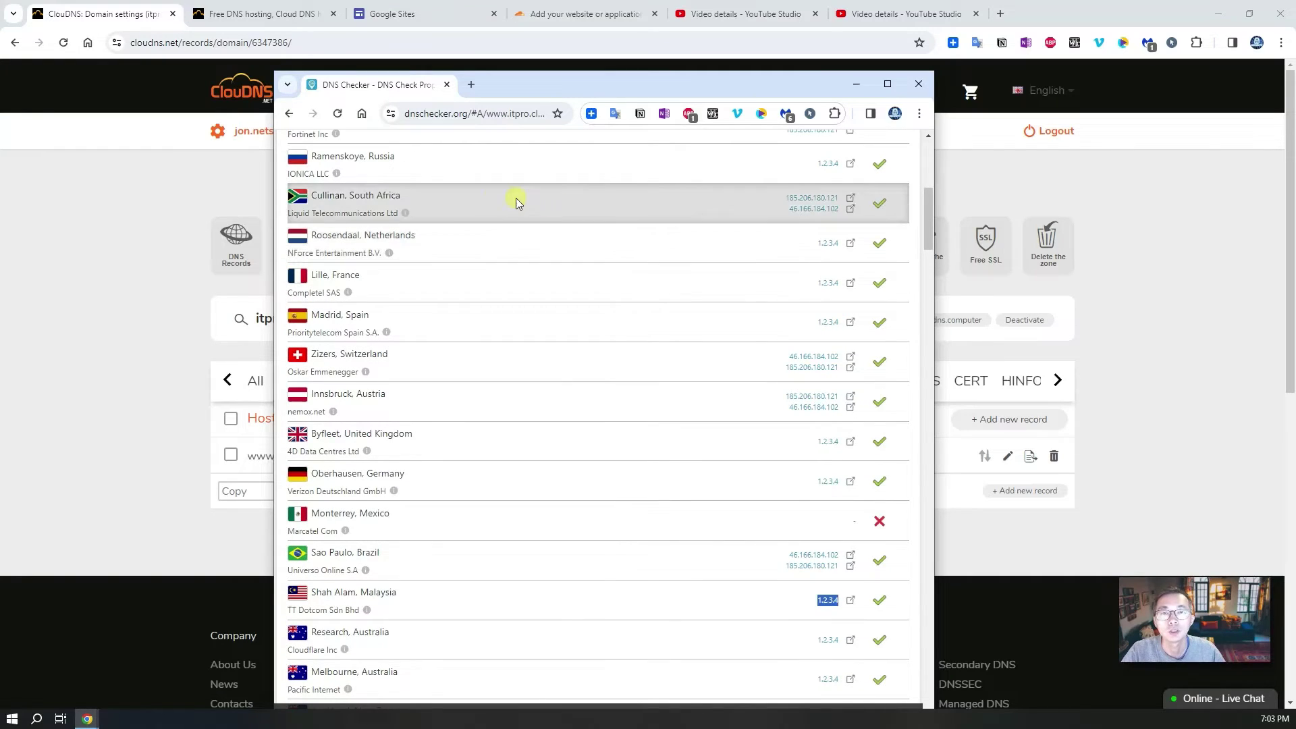
scroll(483, 269, up, 7)
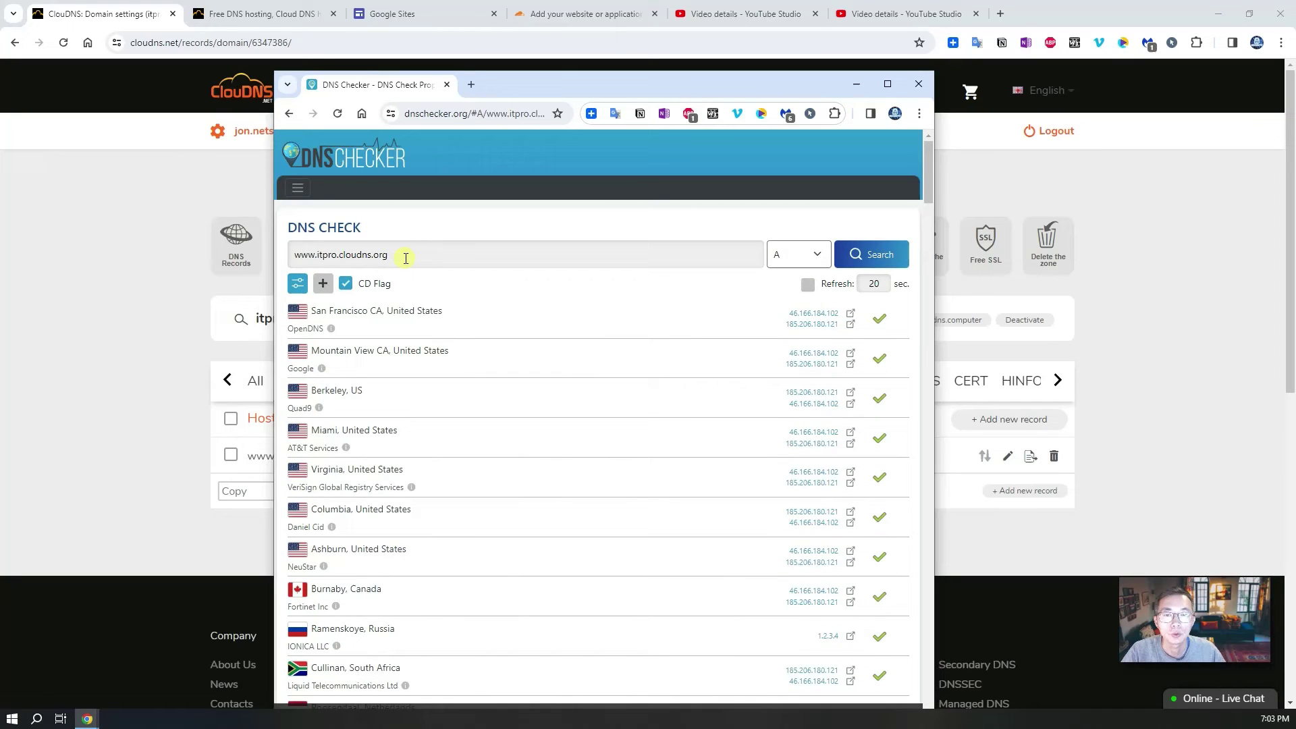
triple_click(406, 259)
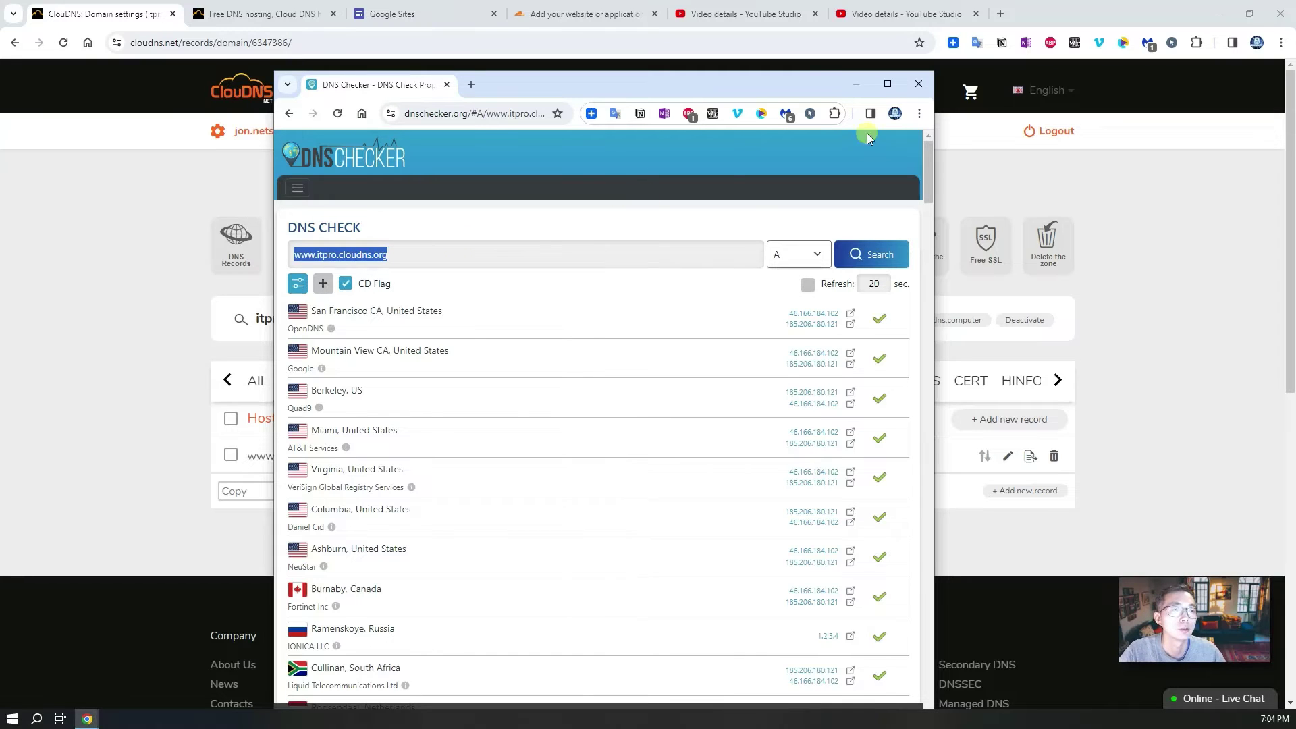
click(856, 84)
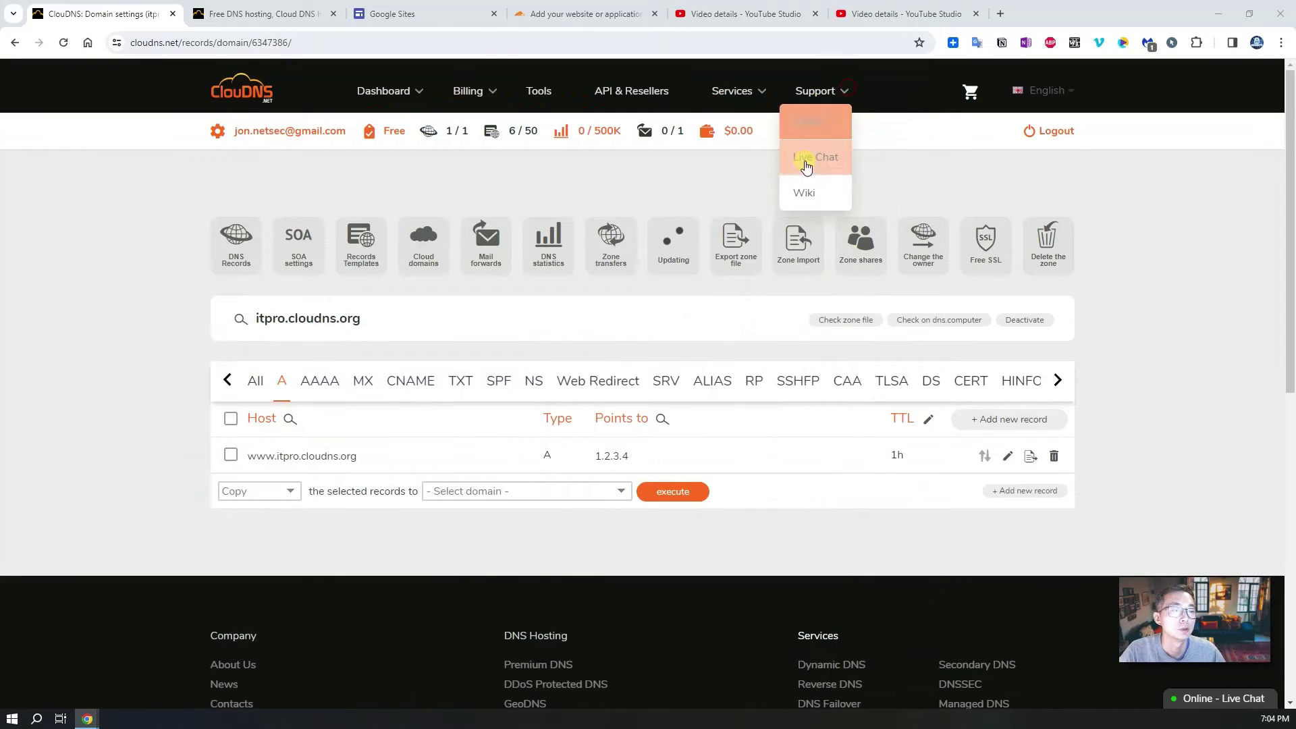
Step: Confirm the zone reports Updated and view the itpro.cloudns.org DNS records before returning to Google Sites
click(675, 238)
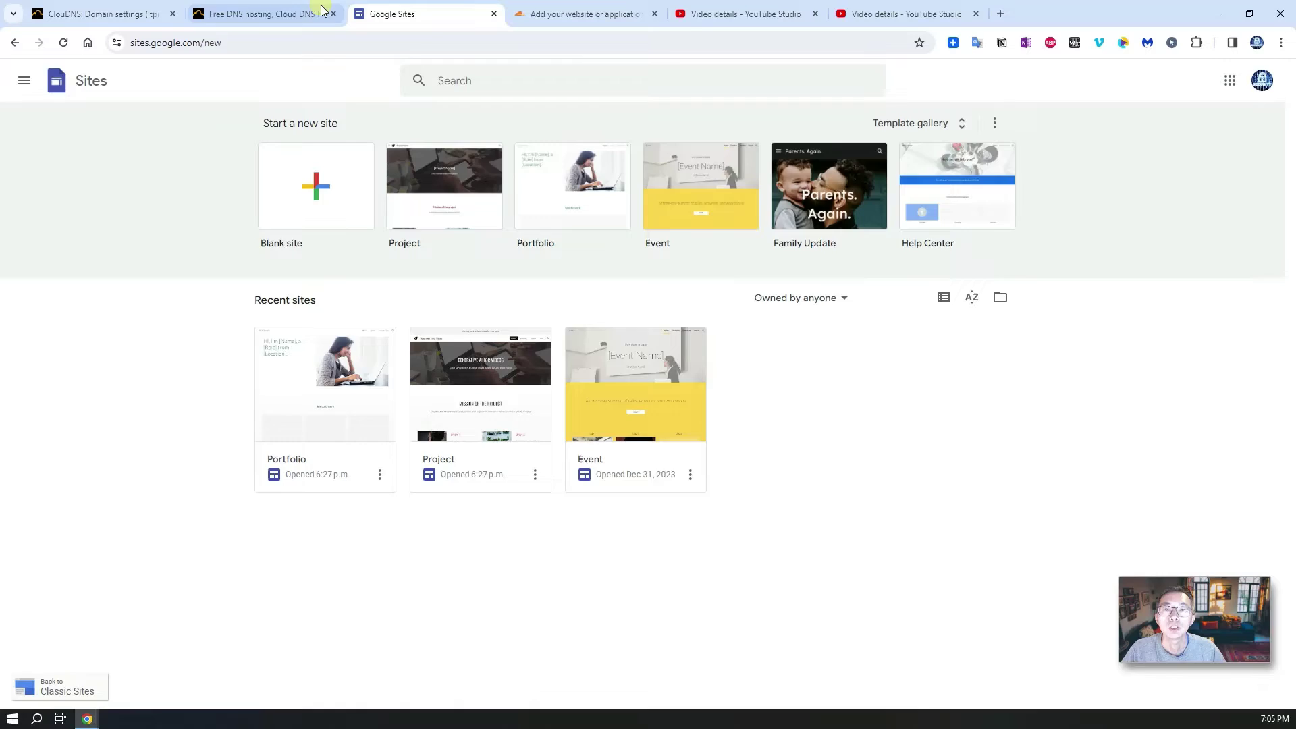
click(281, 13)
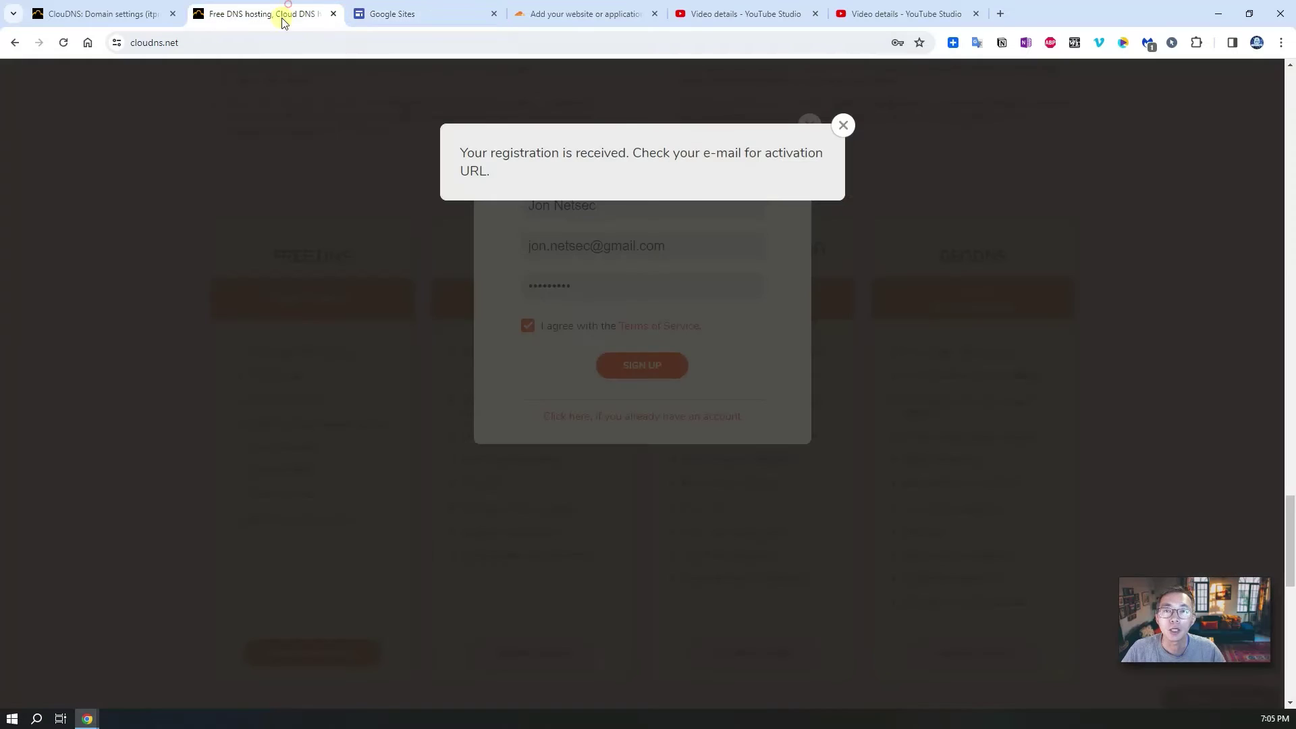
click(841, 127)
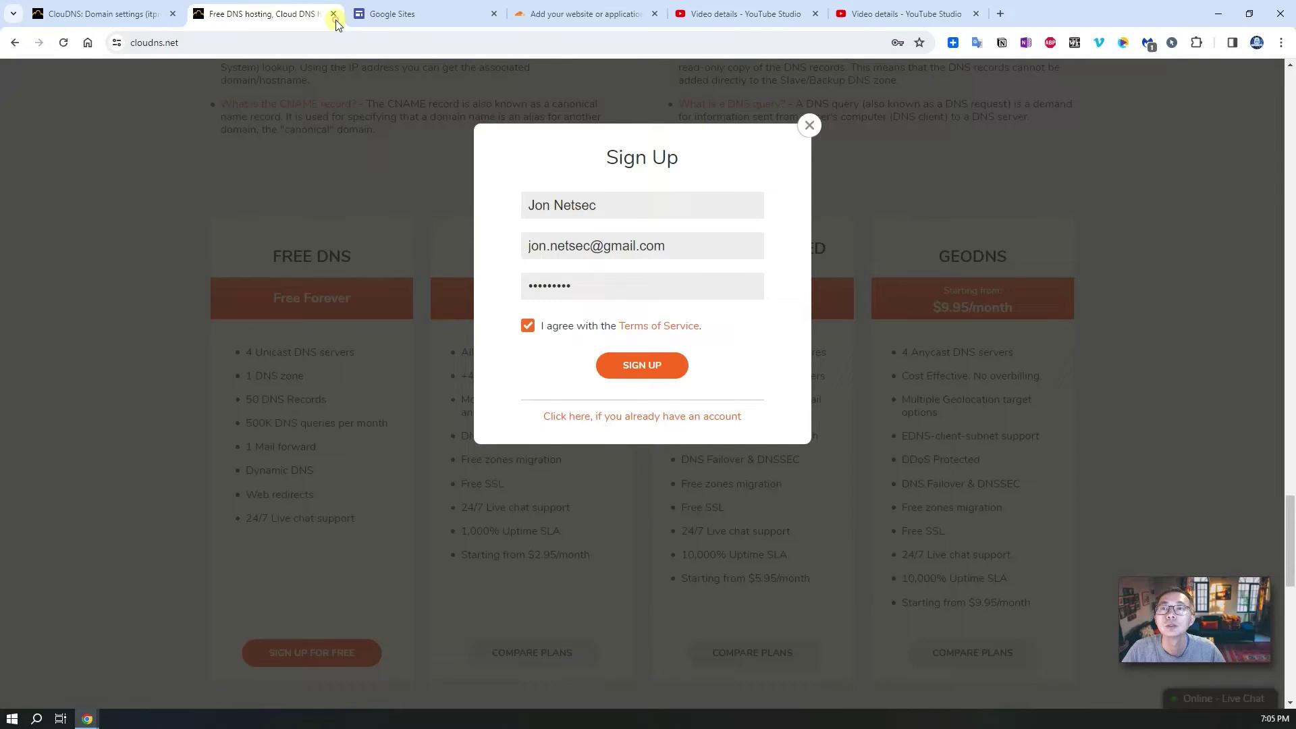
click(121, 15)
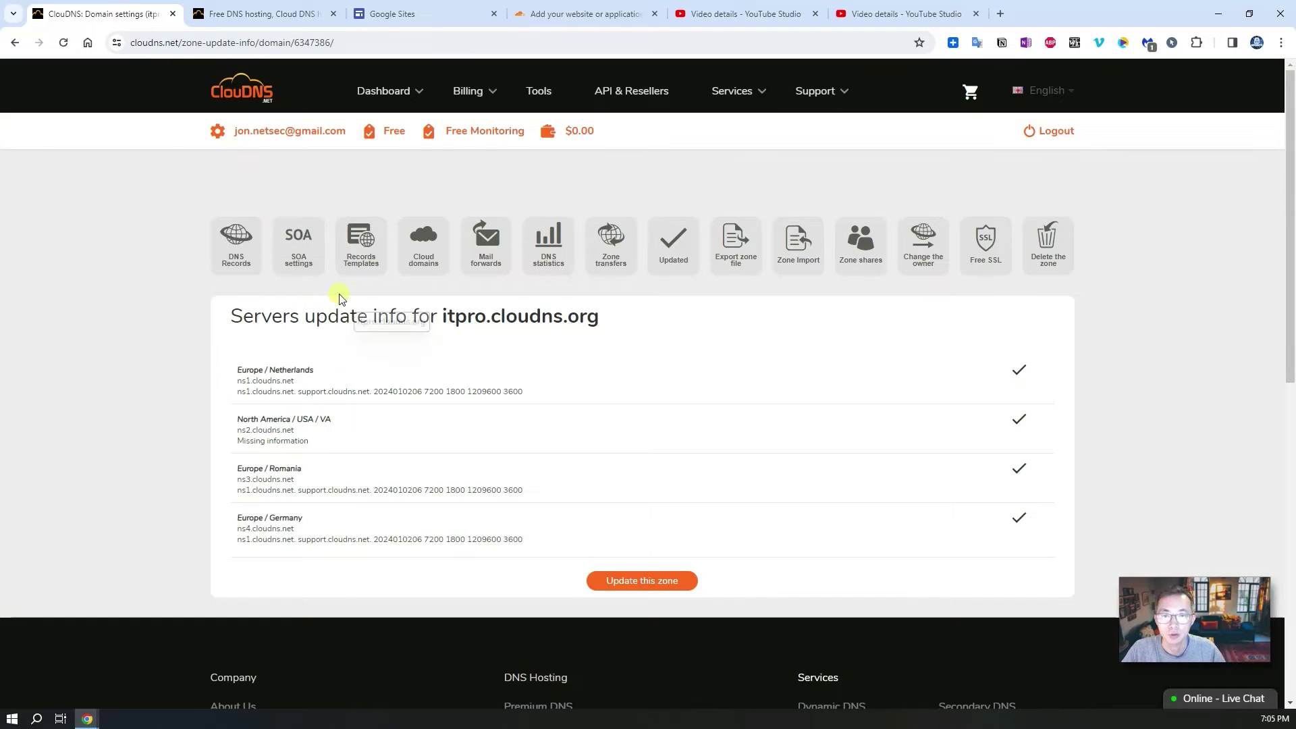
click(240, 259)
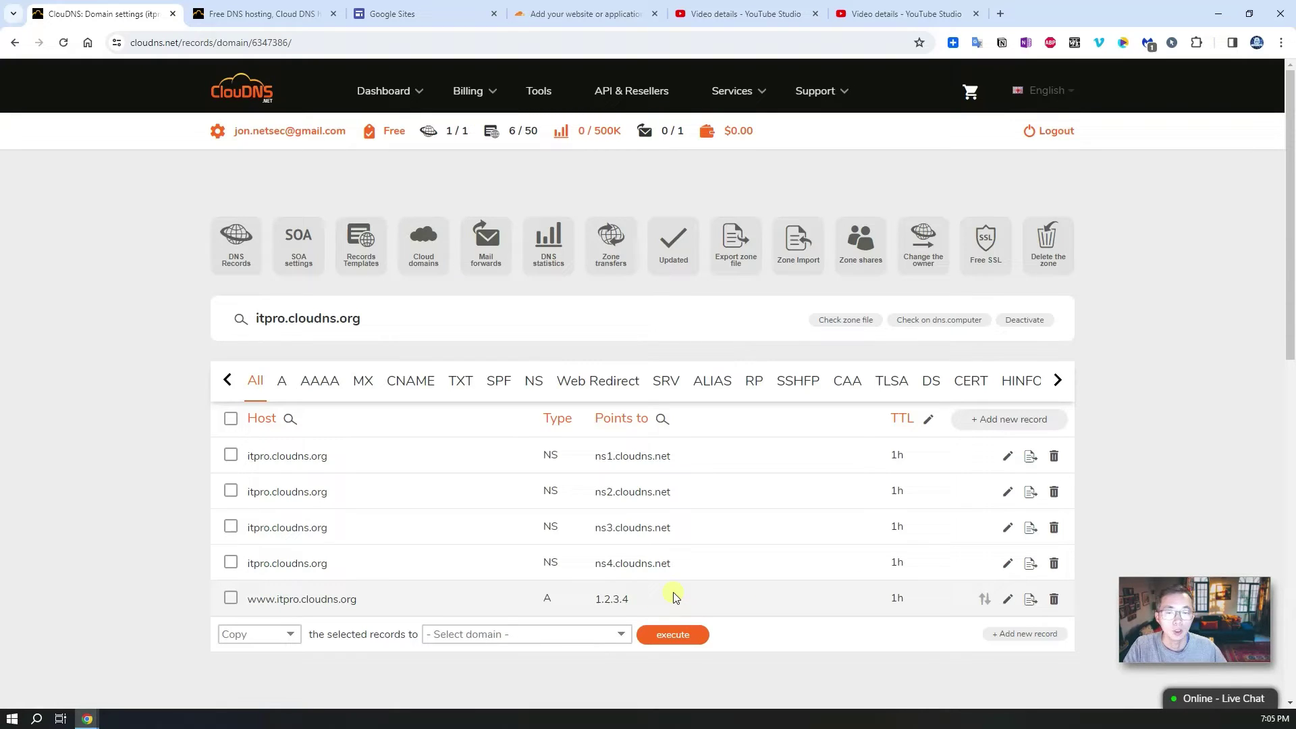
click(377, 14)
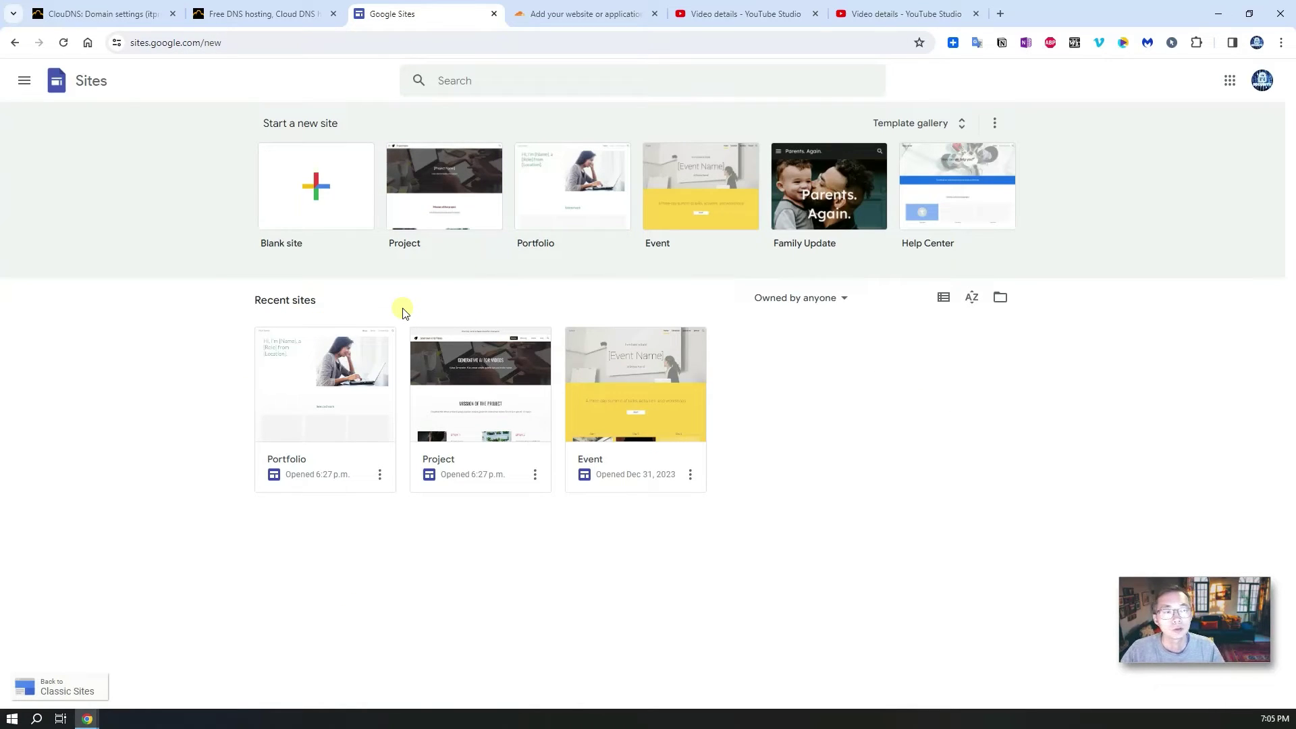
Step: Create a new site from the Family Update template
click(835, 192)
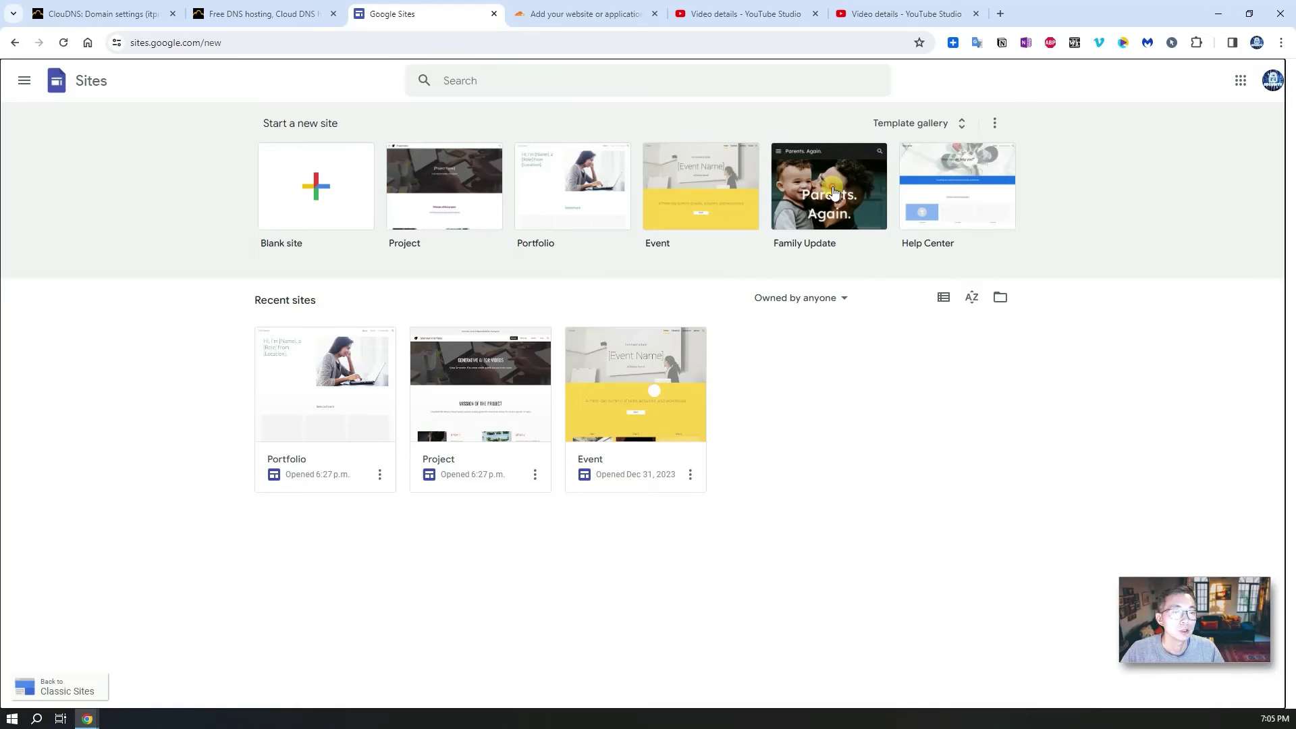
click(827, 221)
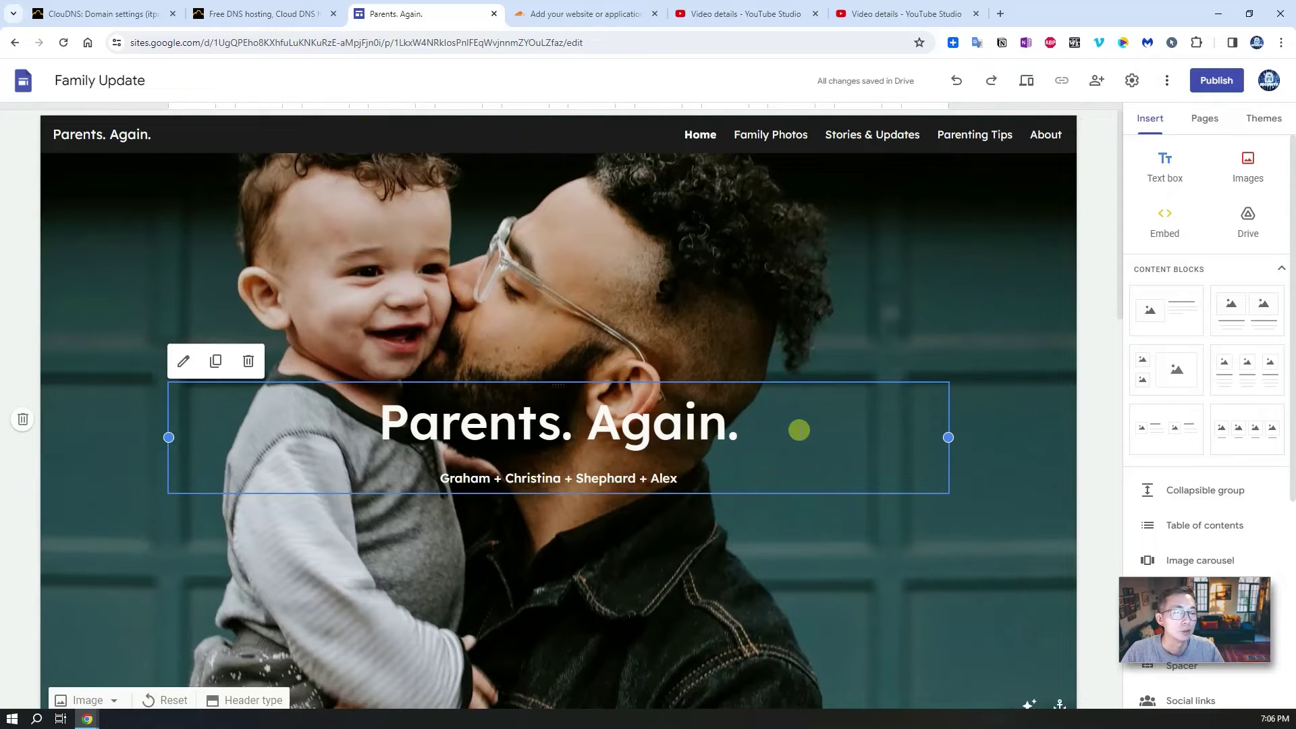
scroll(766, 439, down, 8)
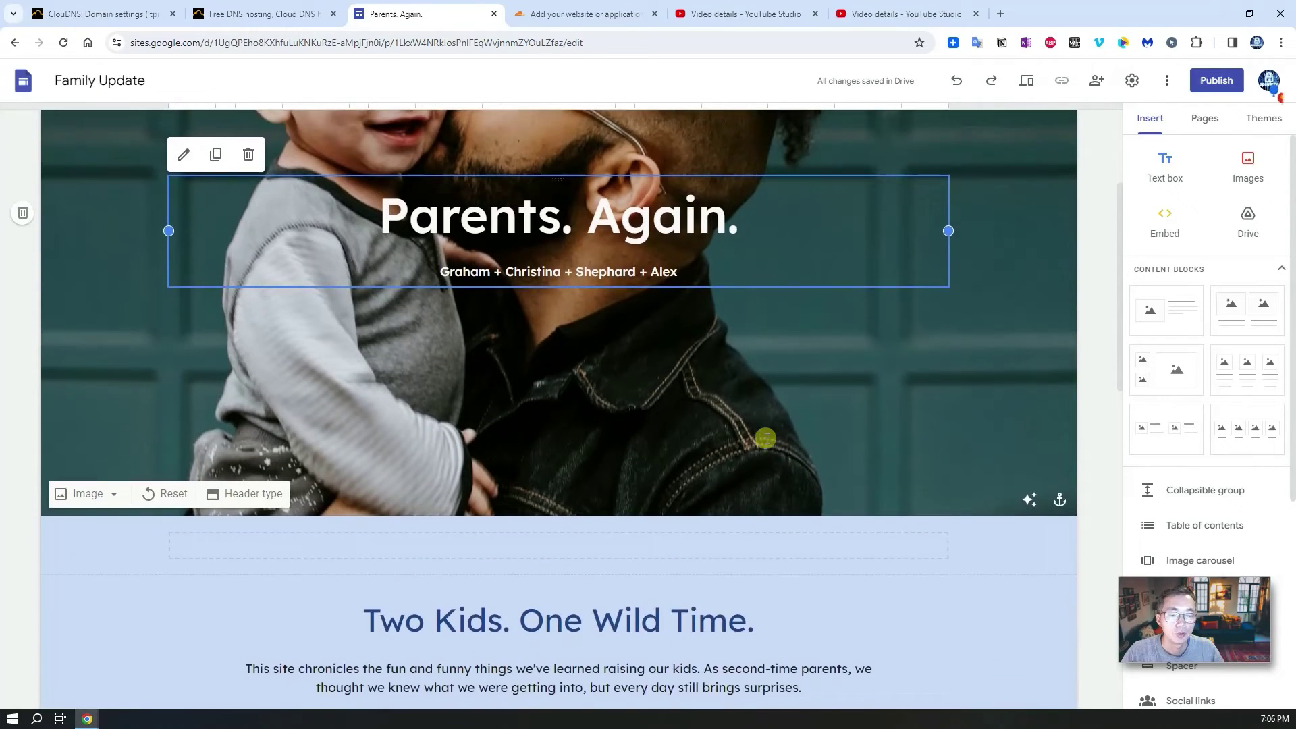
scroll(766, 438, down, 6)
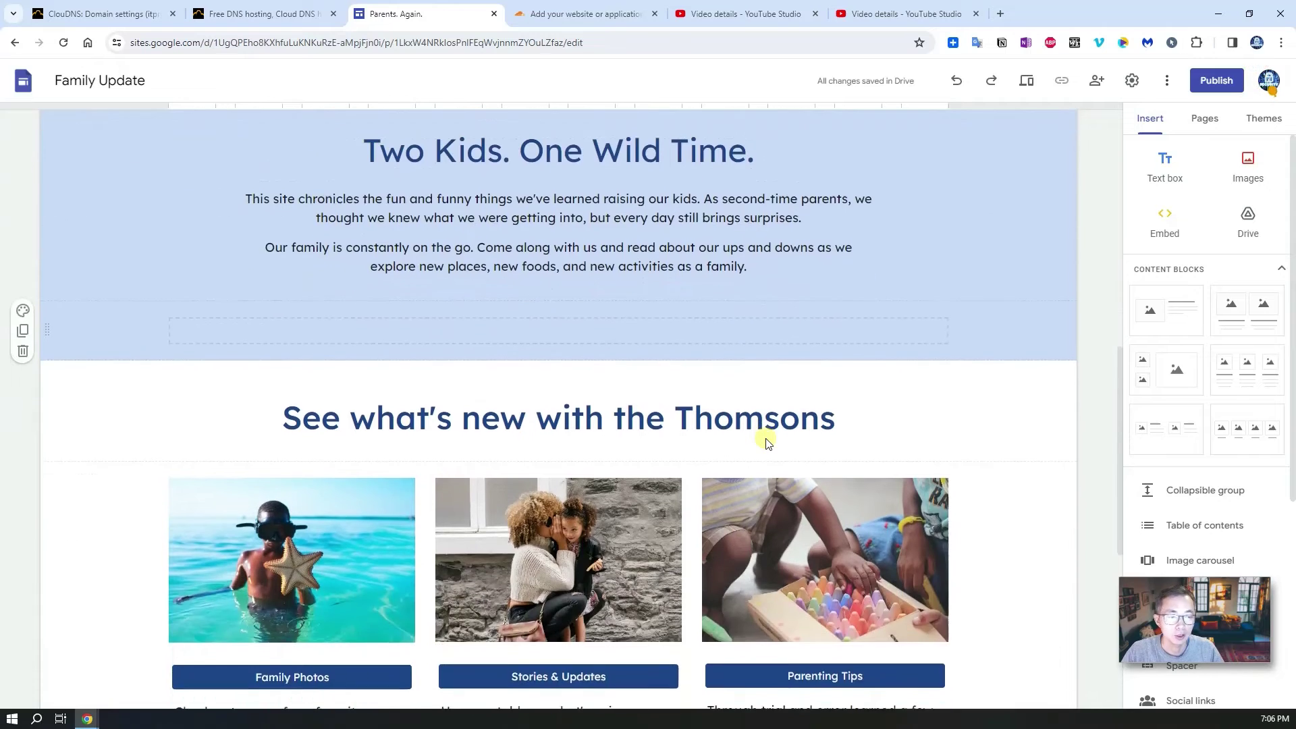
scroll(766, 439, up, 14)
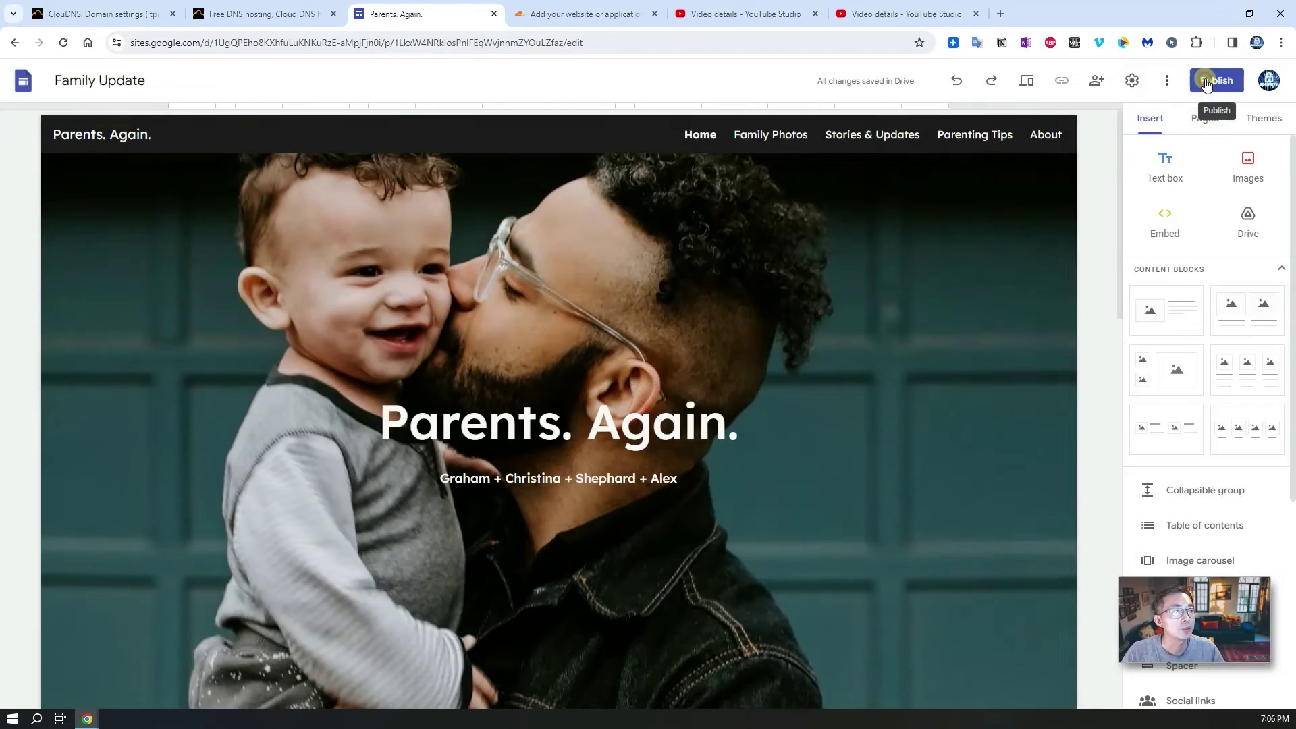
Step: Publish the site at the web address 51family
click(1207, 81)
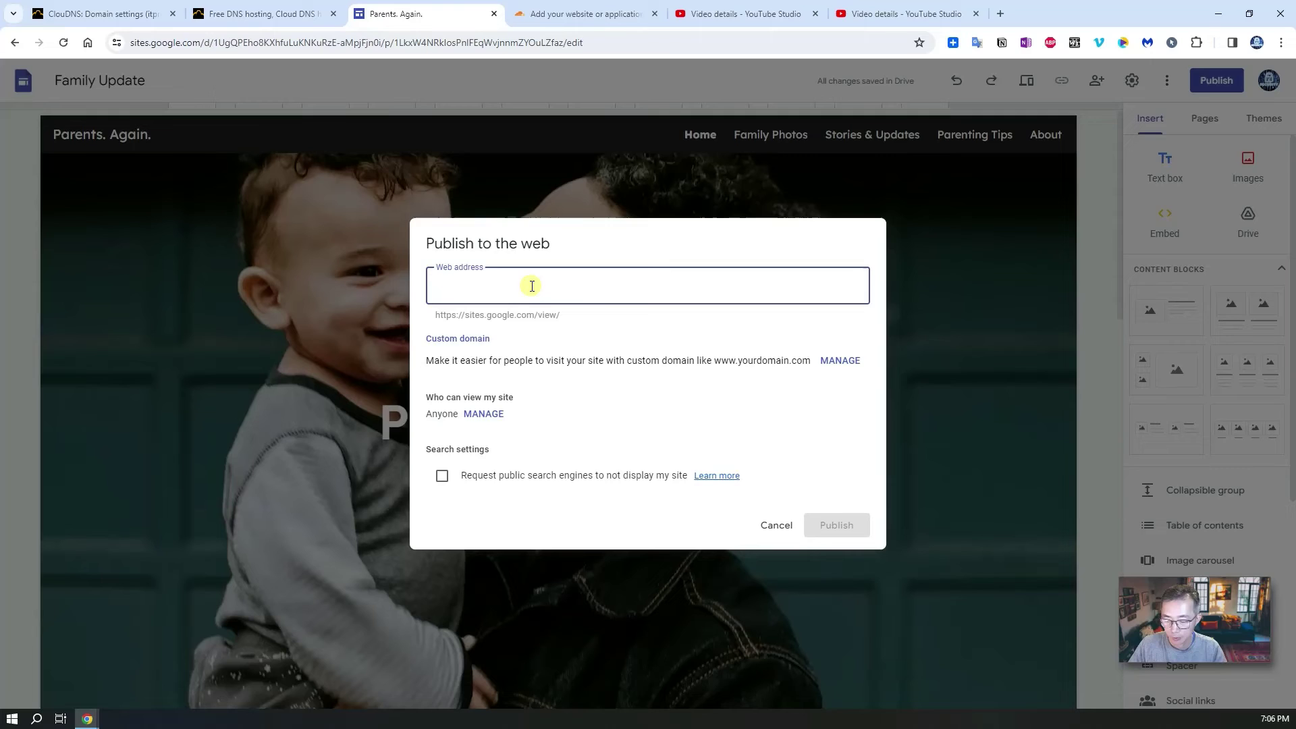
text(51family)
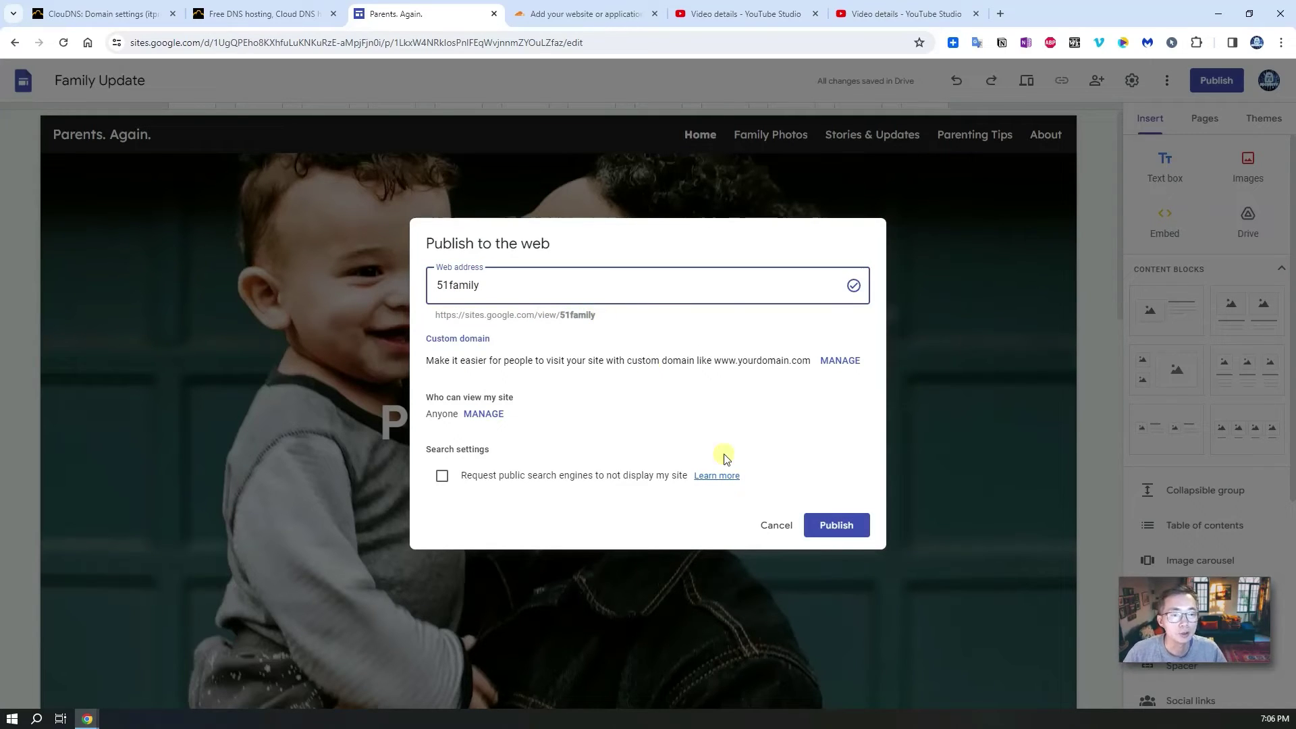
click(838, 526)
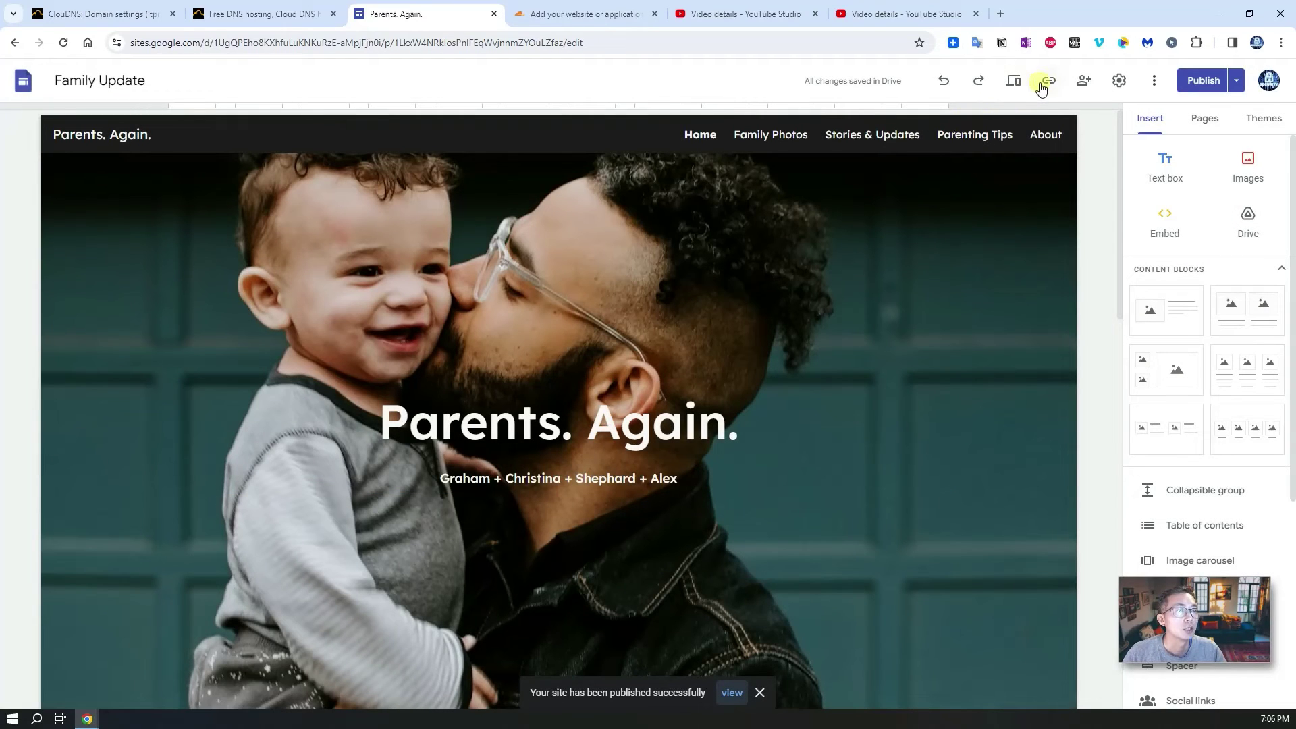
Step: Copy the published site link and load it in another browser tab
click(1050, 81)
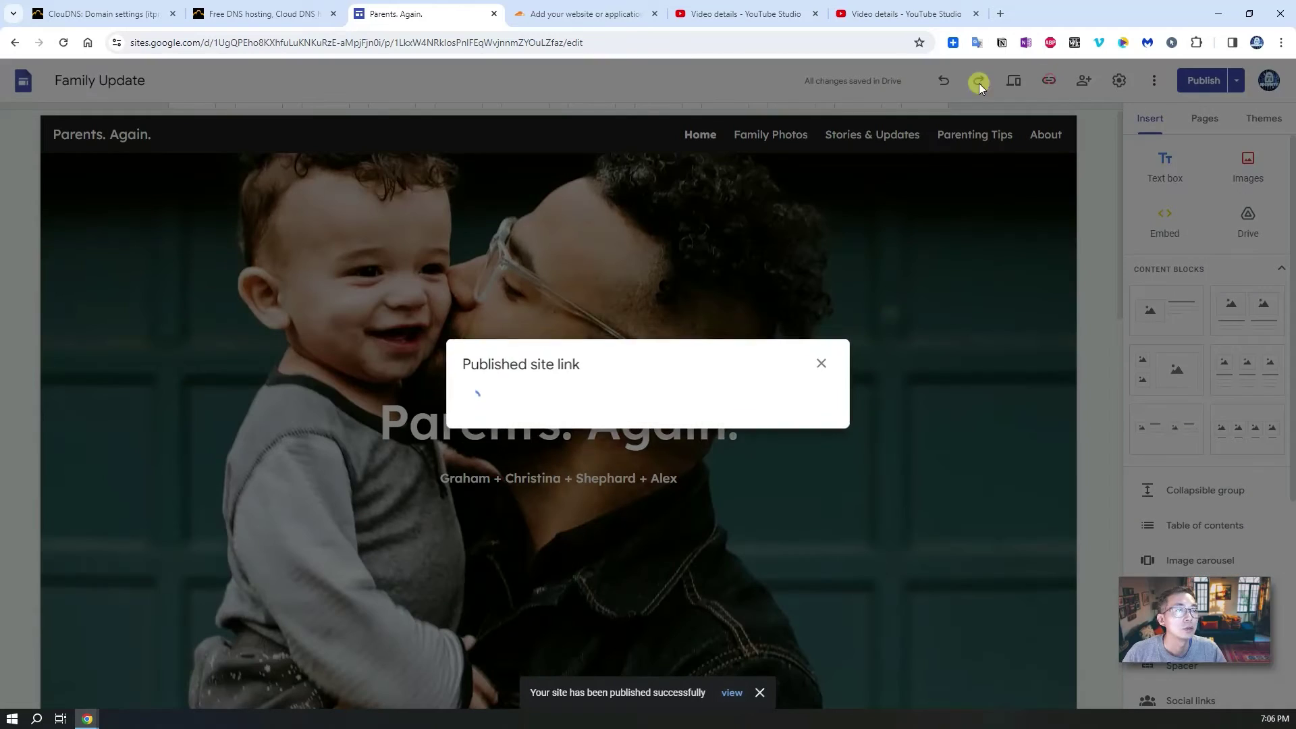
click(660, 396)
key(ctrl+c)
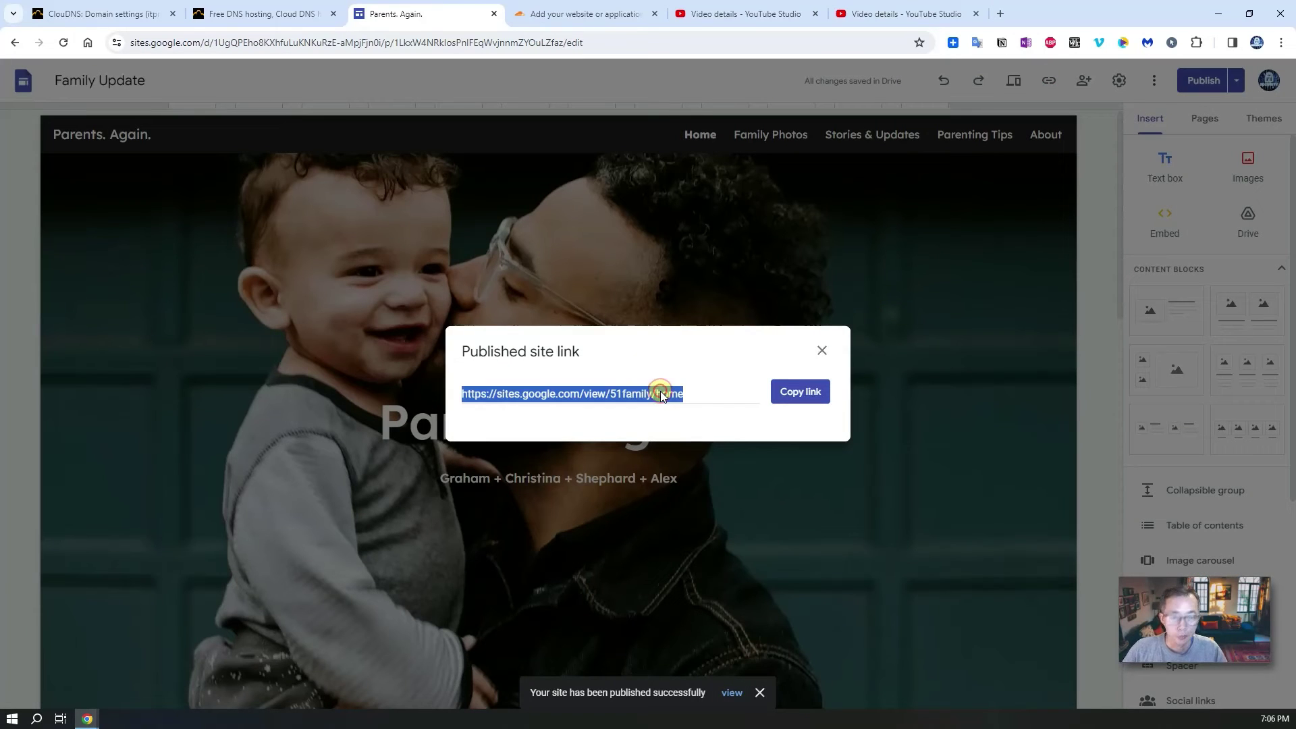
click(733, 14)
click(632, 42)
key(ctrl+v)
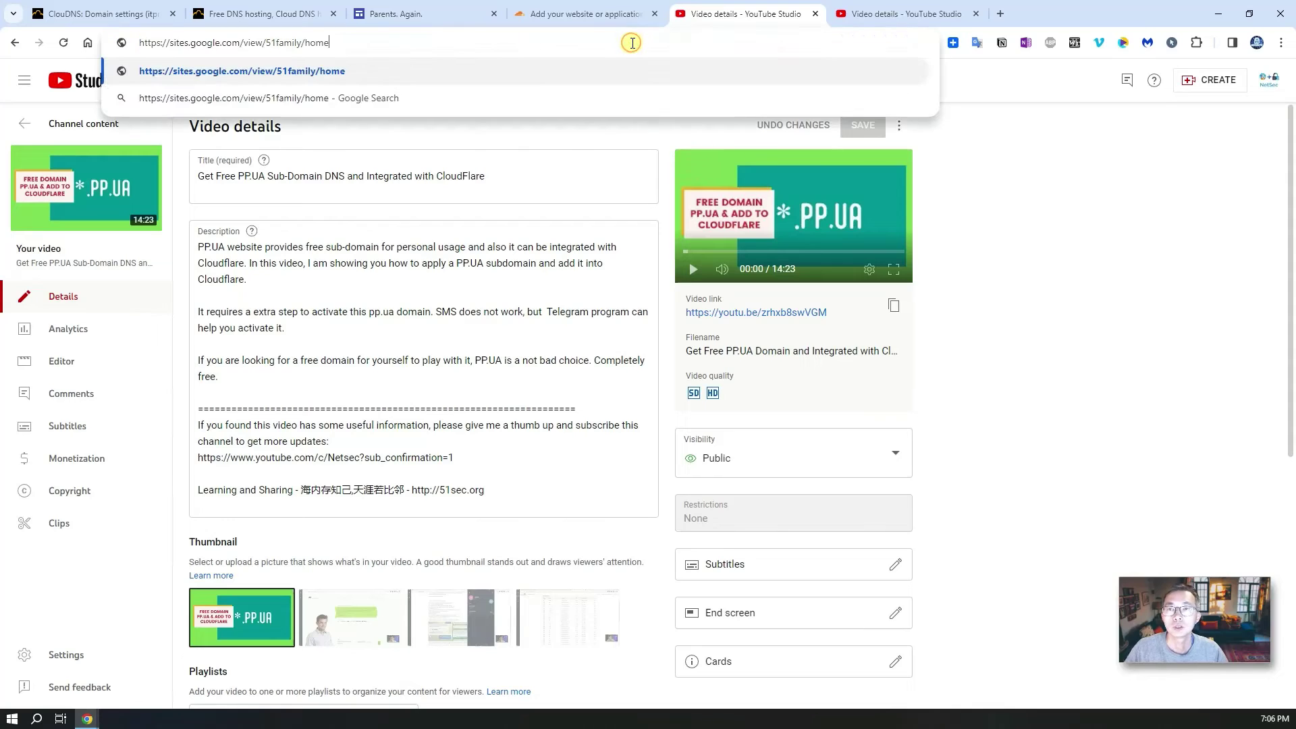
key(Return)
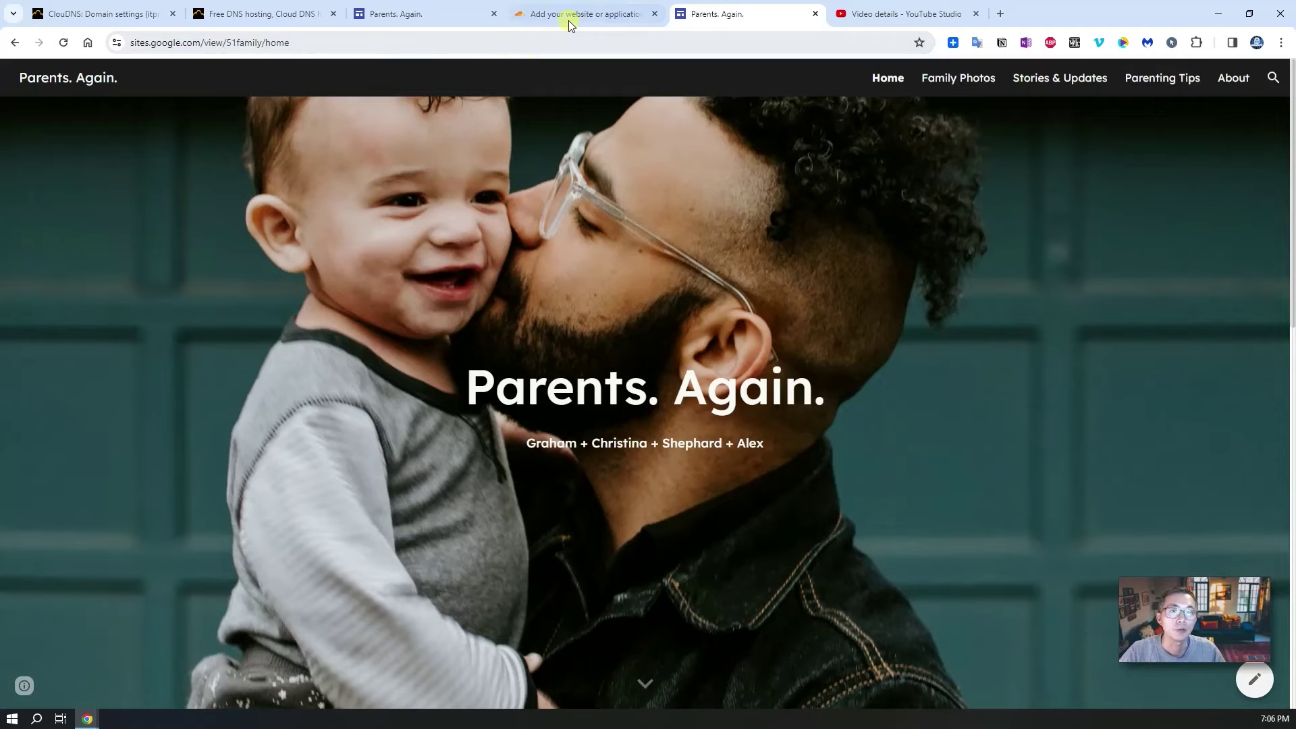
Step: Close the published link box and start custom domain setup from Settings > Custom domains
click(388, 24)
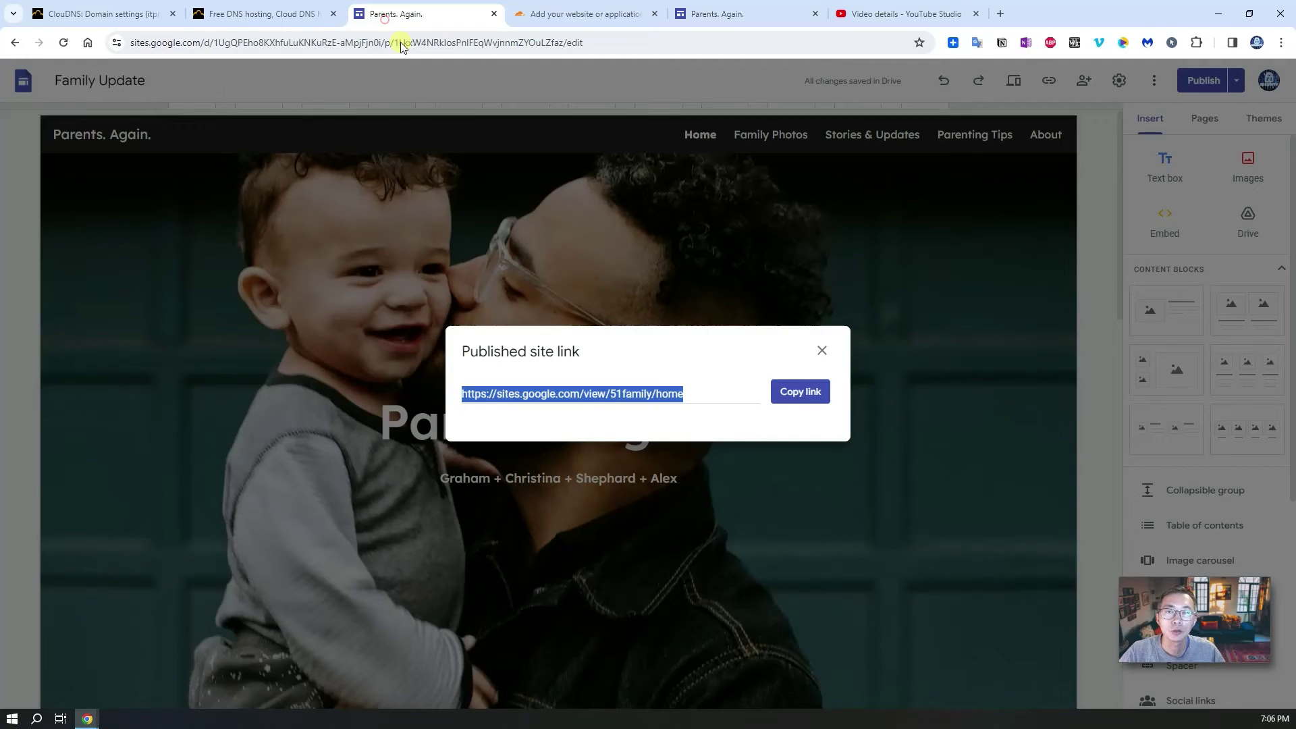
click(820, 352)
click(1119, 81)
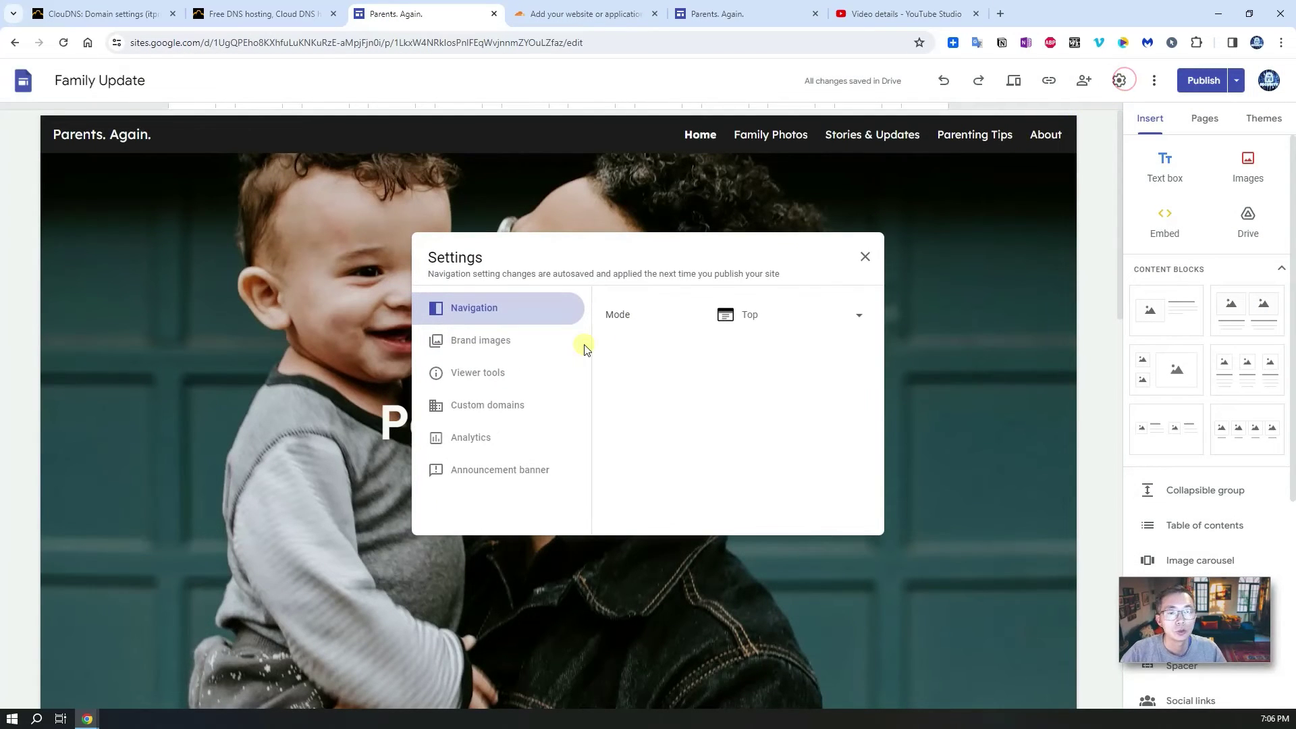
click(489, 407)
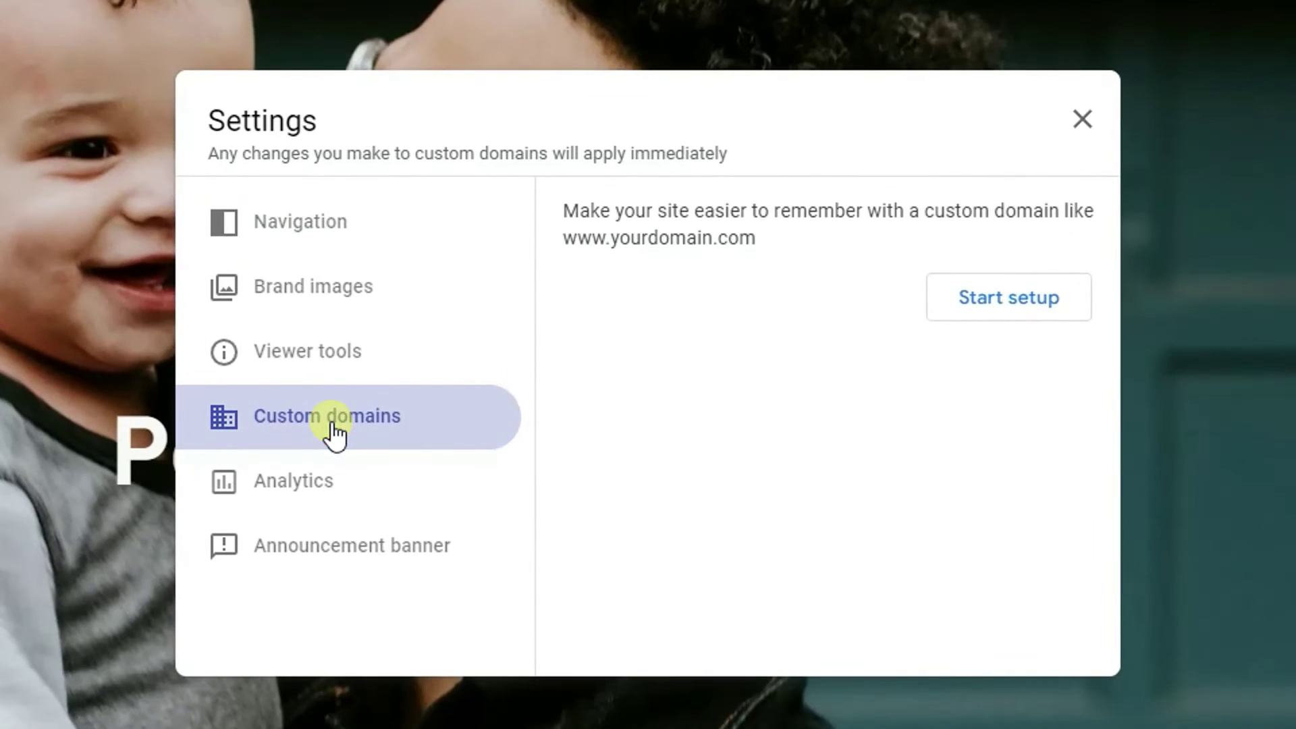
click(1008, 305)
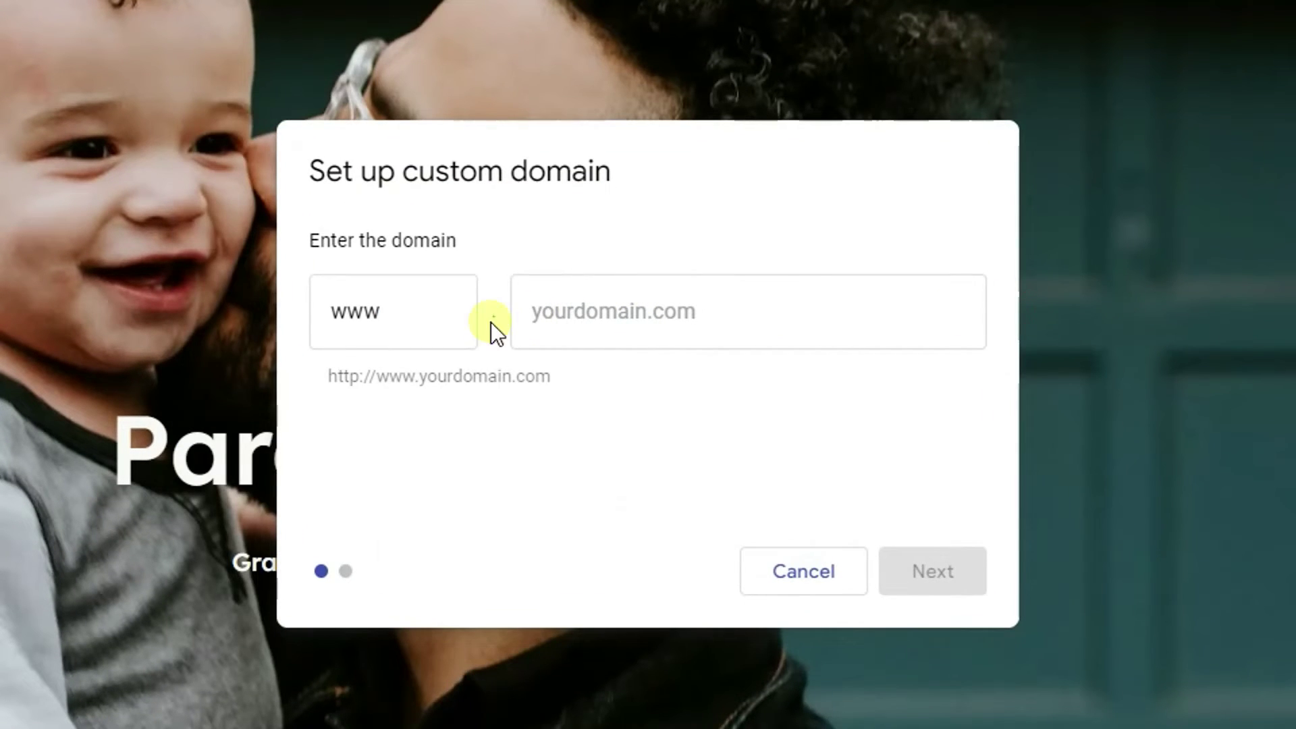
Step: Replace www with subdomain 51family and enter itpro.cloudns.org as the domain
click(412, 321)
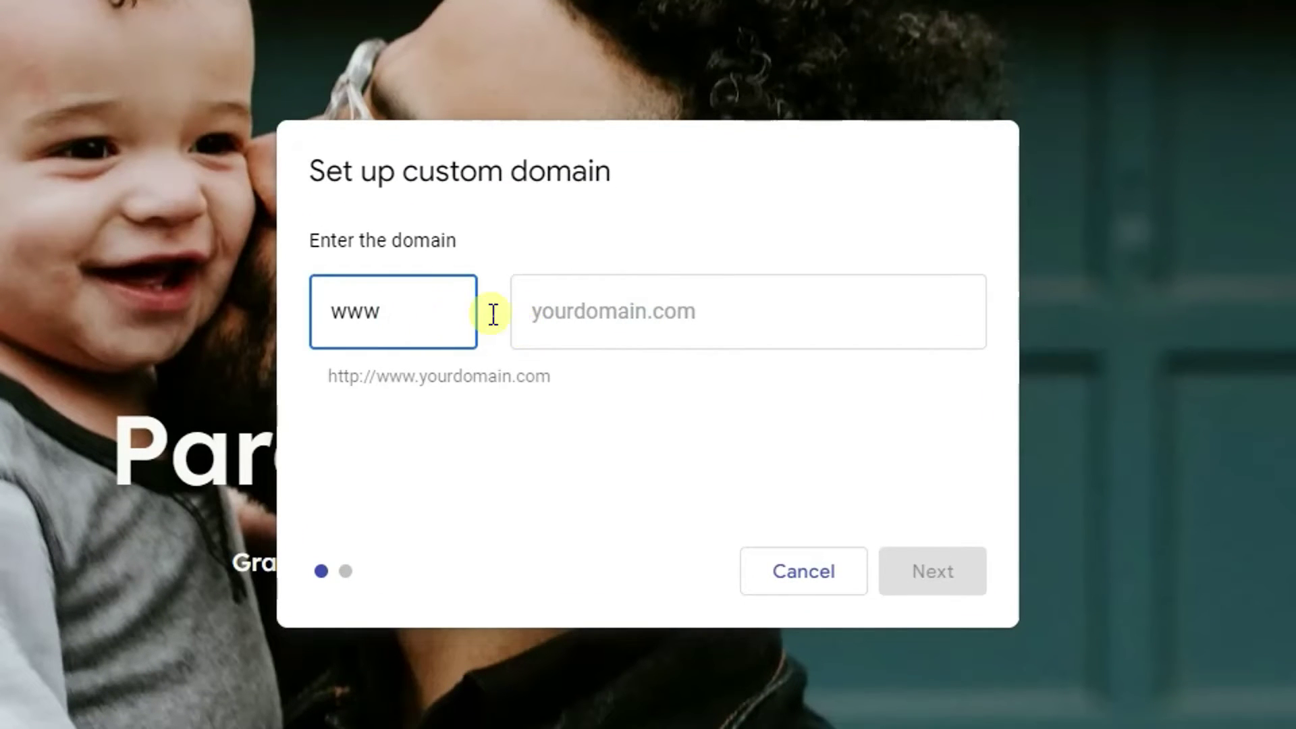
double_click(436, 319)
text(51family)
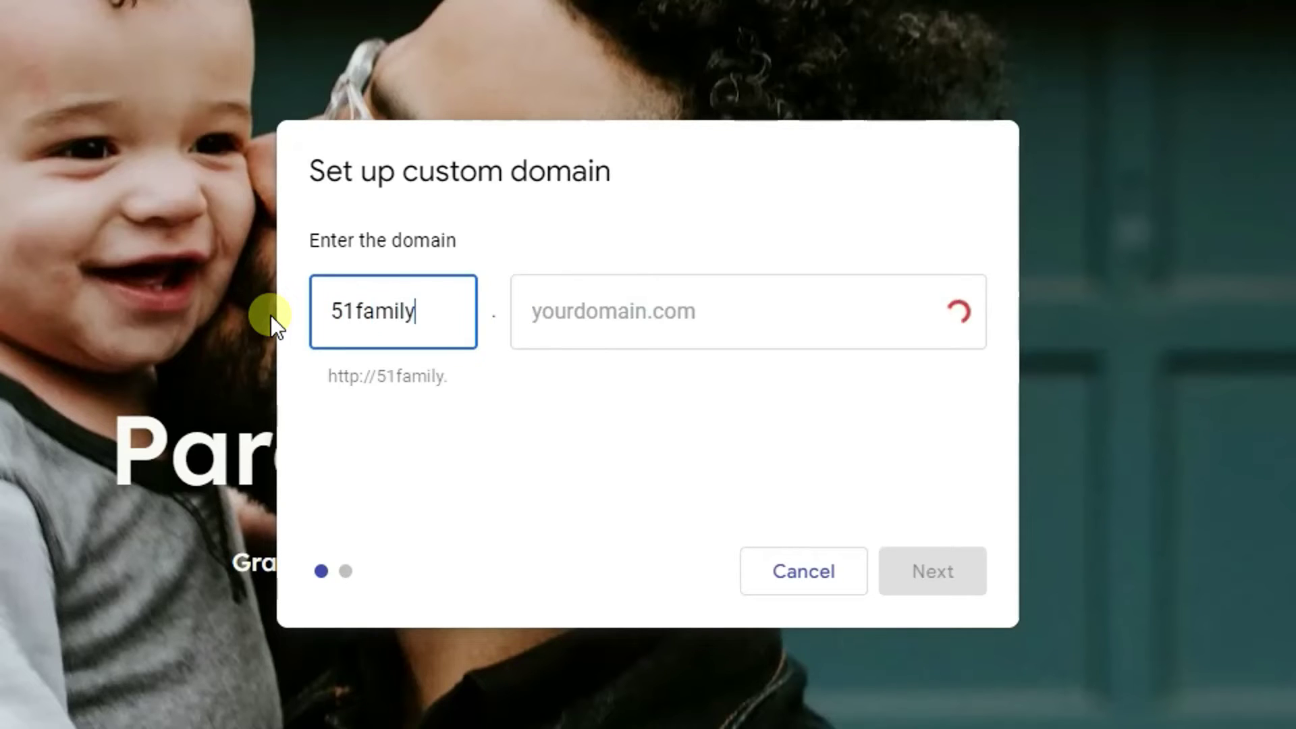
click(686, 289)
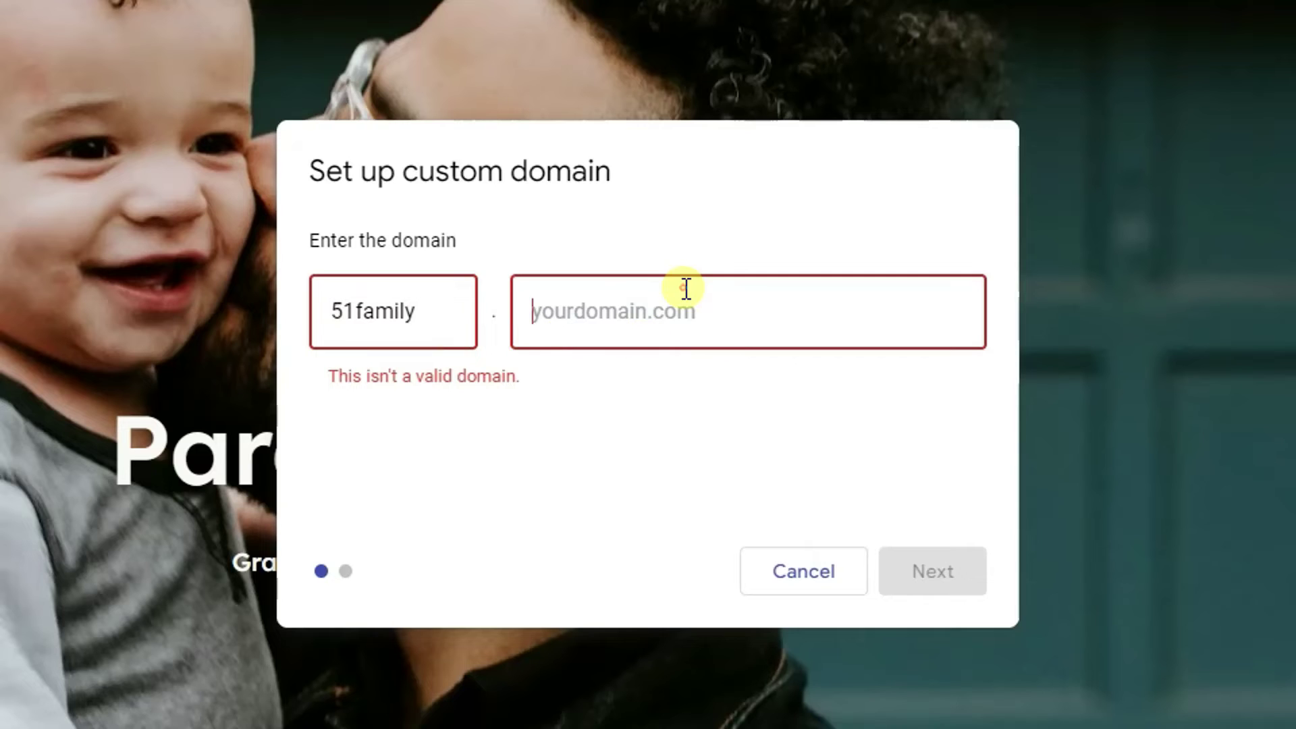
text(itpro.)
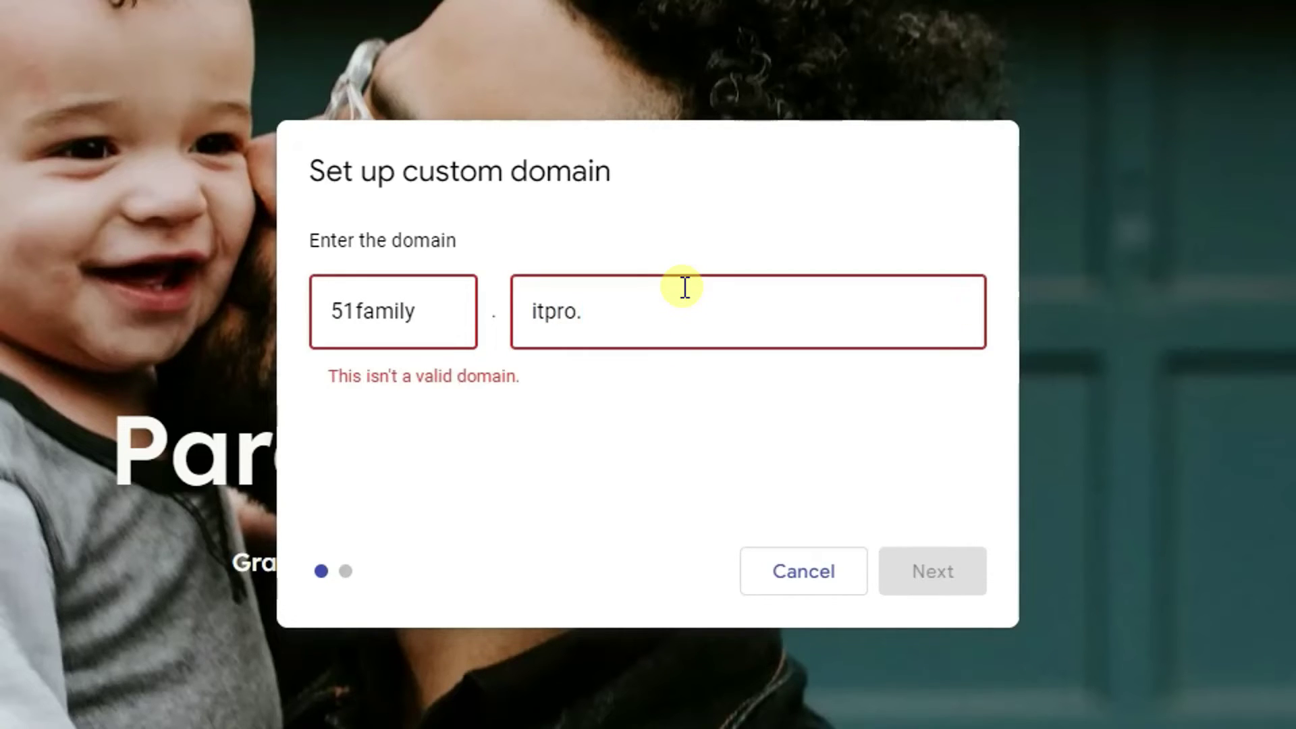
text(cloudns)
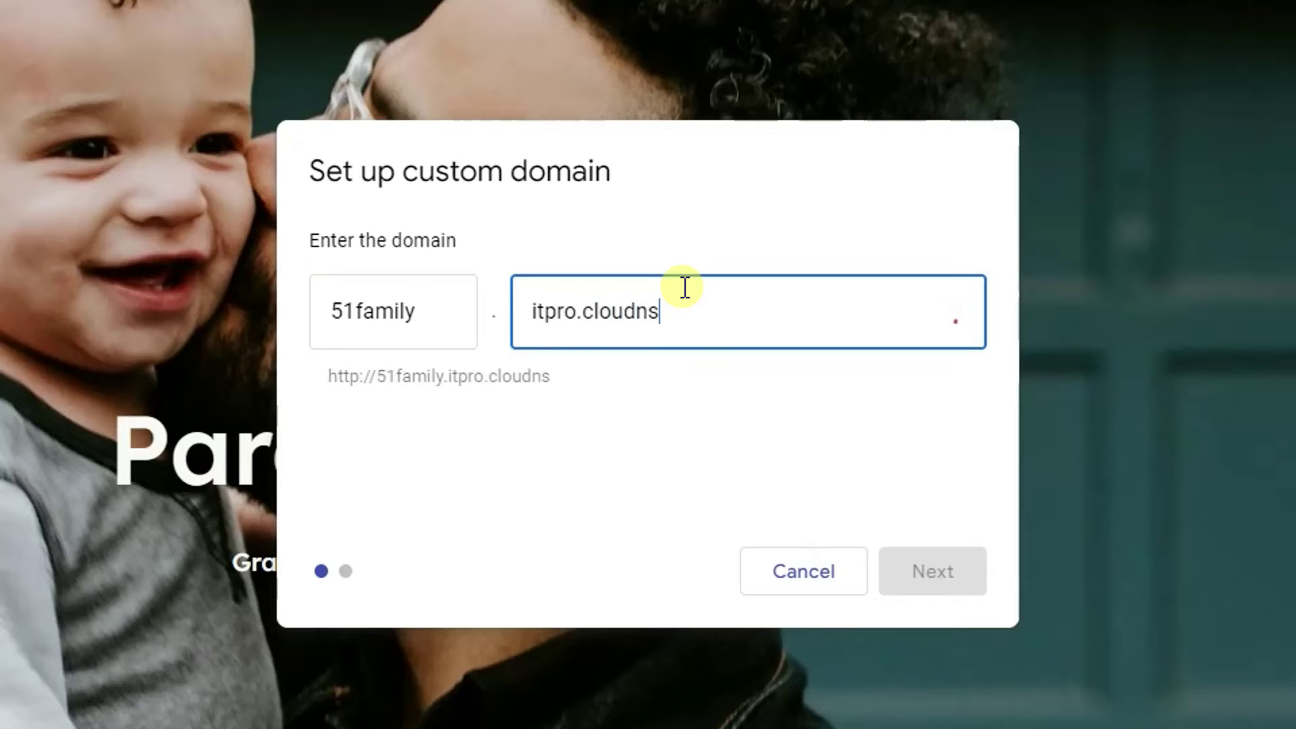
text(.org)
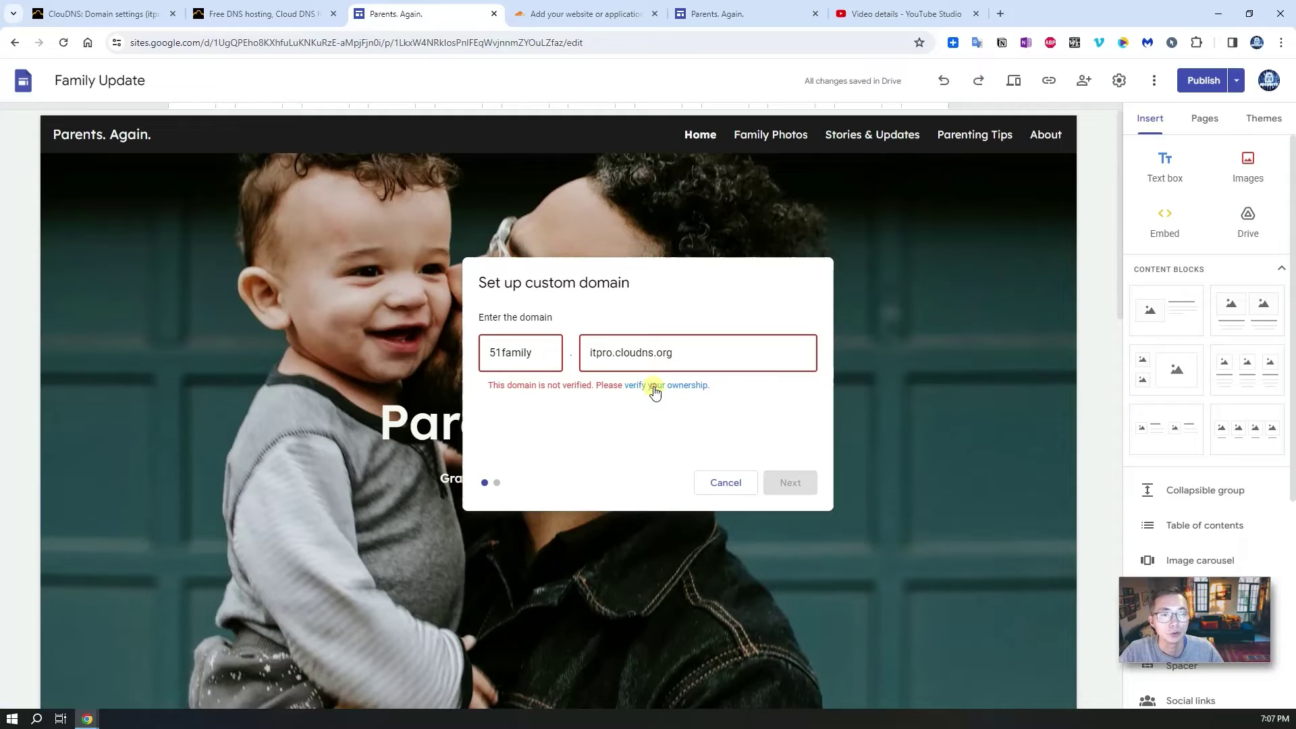
Step: Start verifying the 51family.itpro.cloudns.org domain property in Search Console
click(654, 385)
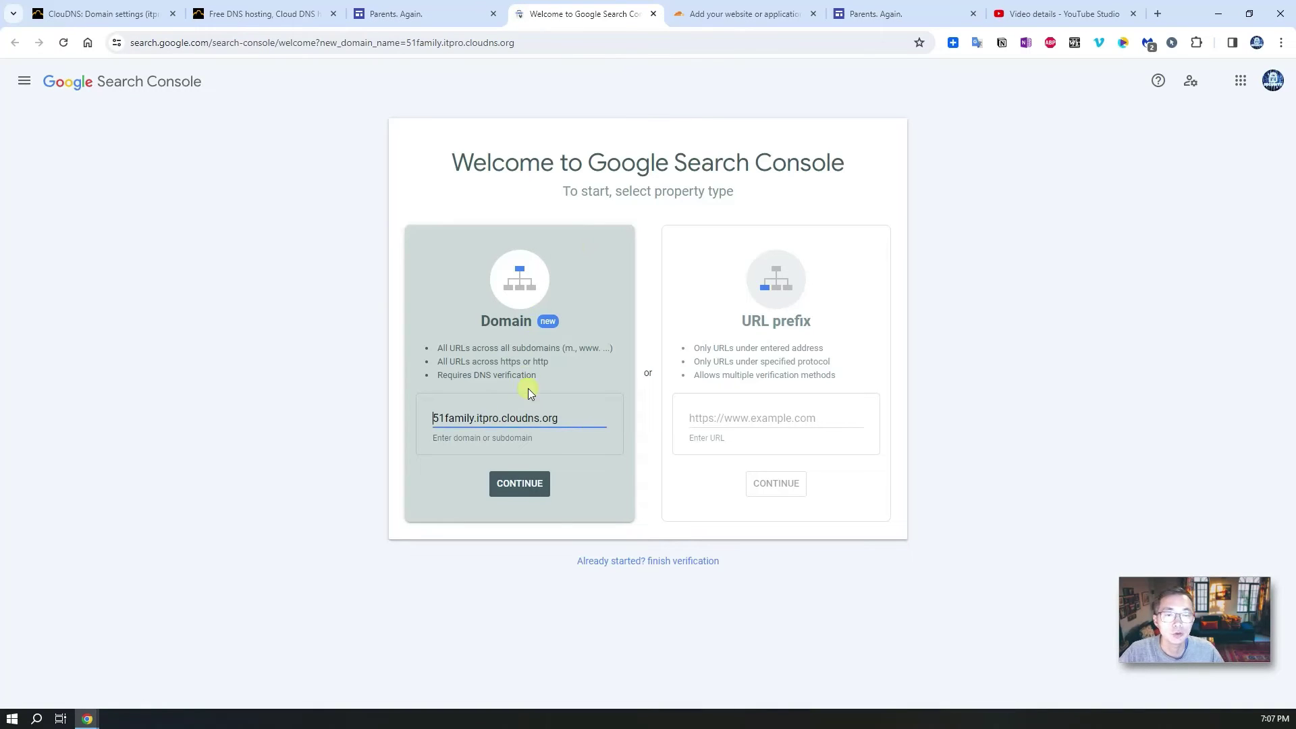
click(521, 485)
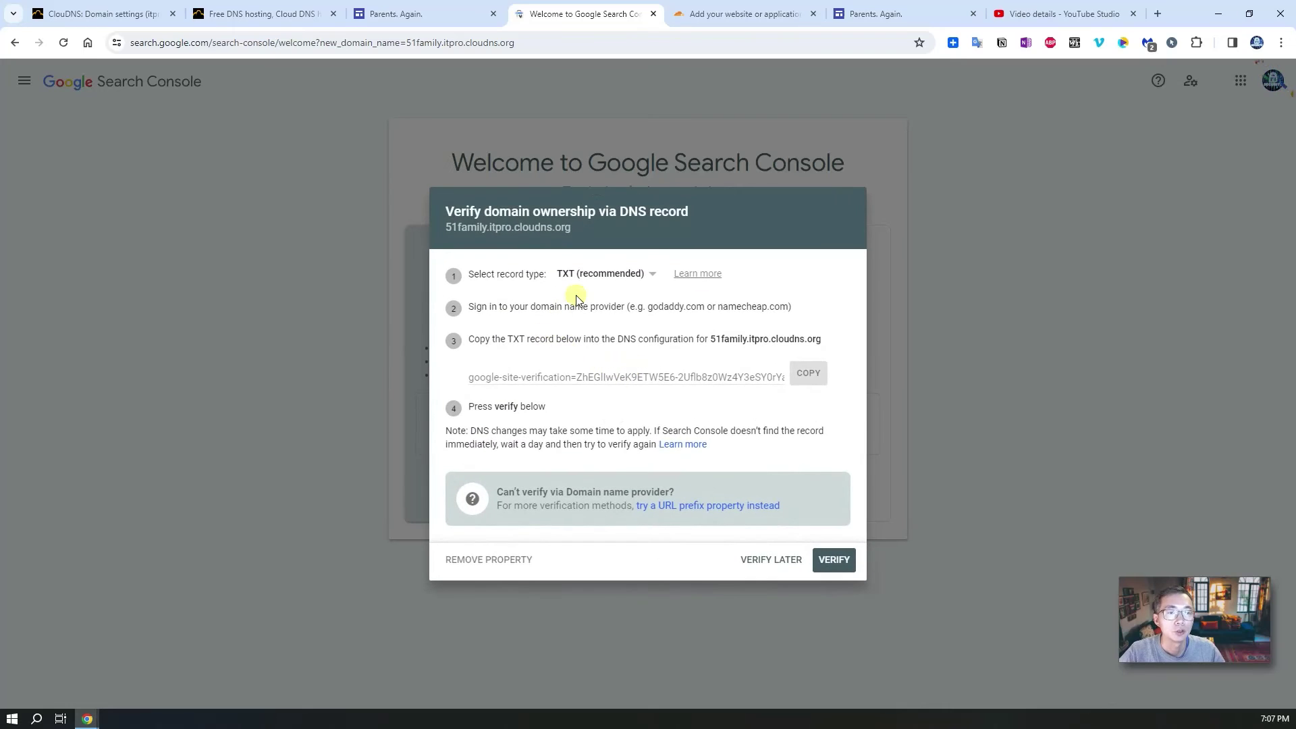
double_click(524, 337)
click(713, 338)
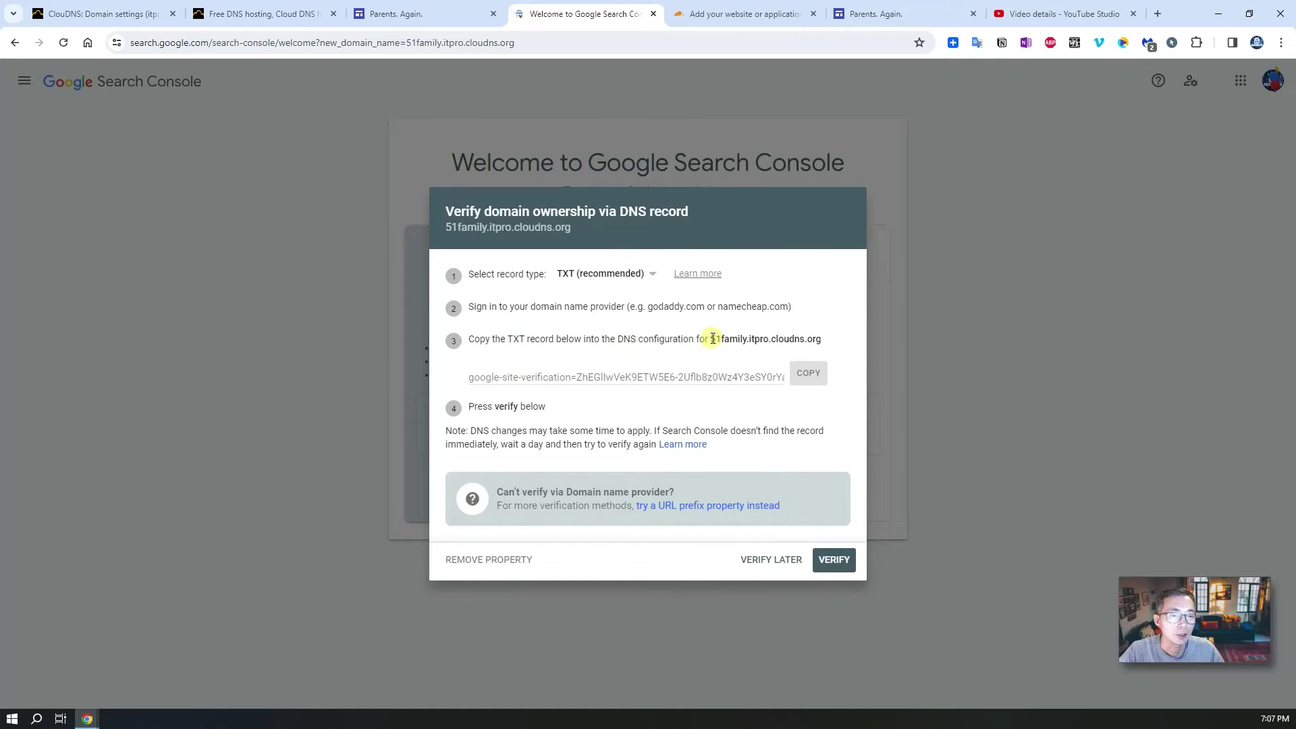
Step: Copy 51family.itpro.cloudns.org from the verification instructions and switch to the ClouDNS records
drag(713, 338, 824, 339)
right_click(820, 339)
click(828, 351)
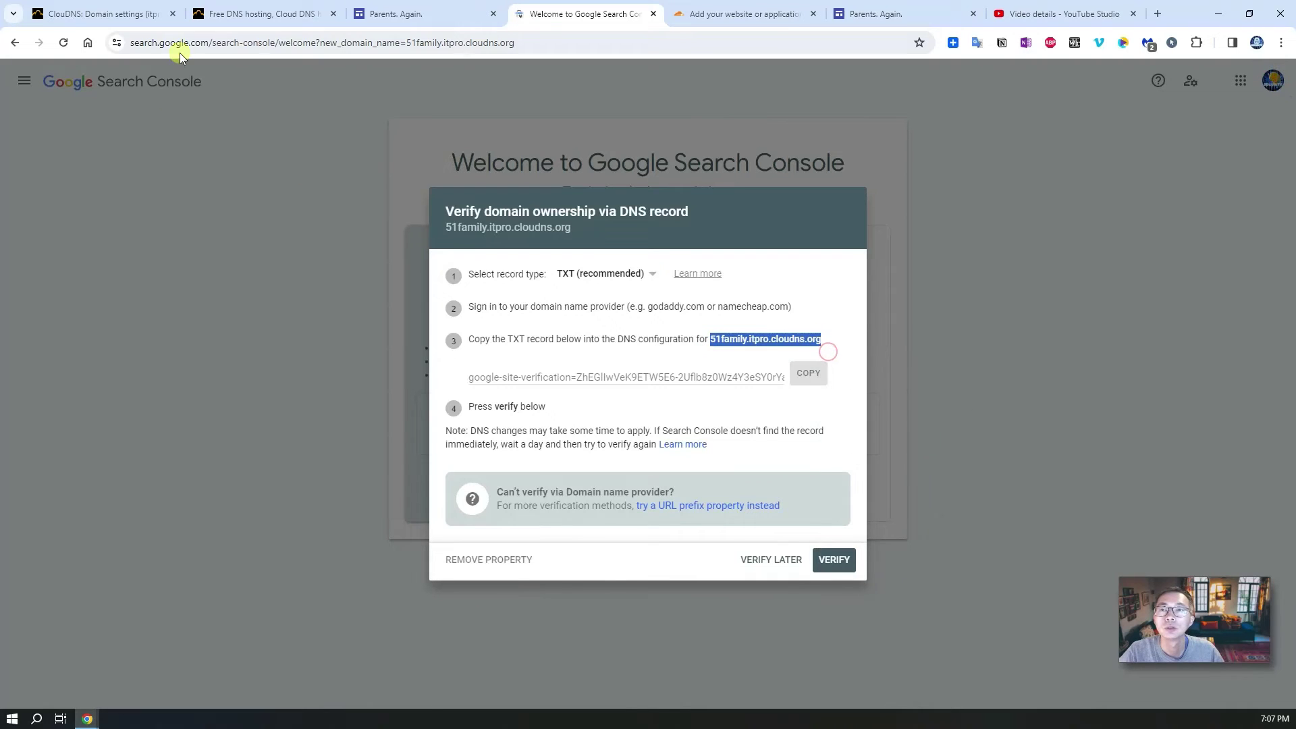
click(139, 15)
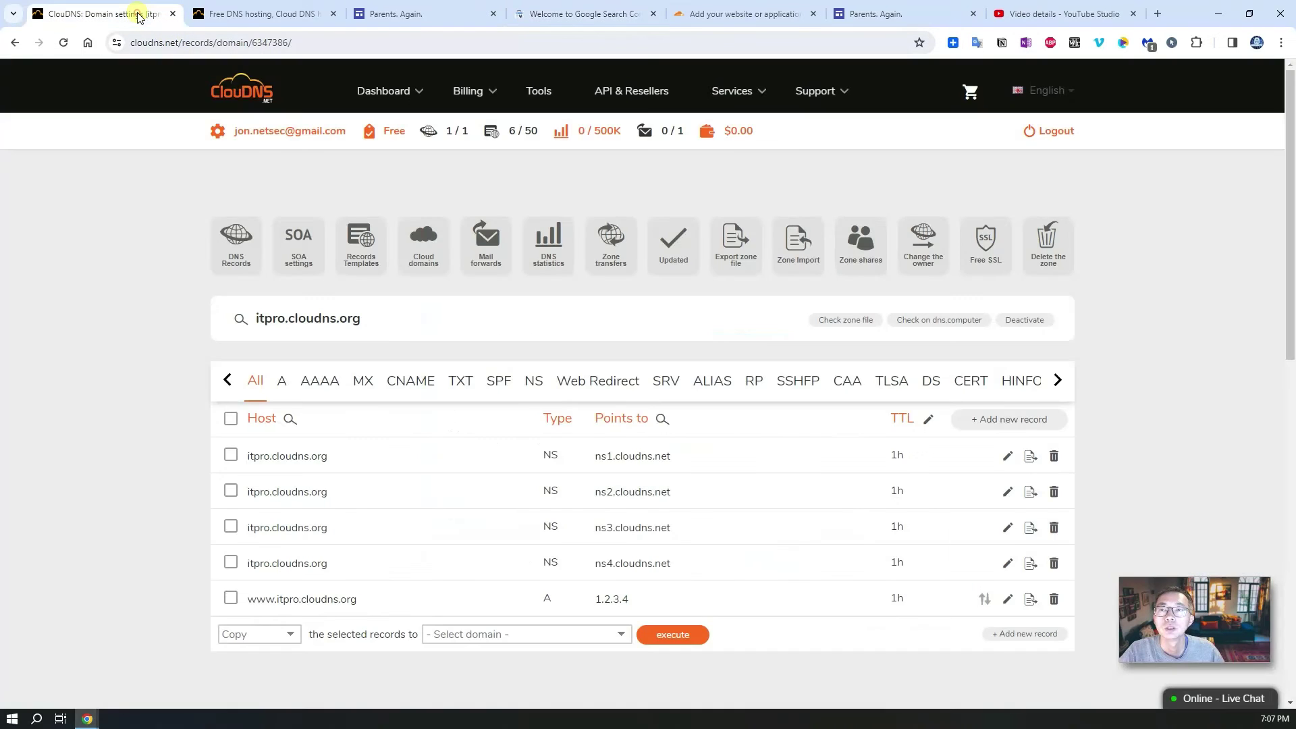
Step: Filter to TXT records and start a new record for host 51family
click(457, 380)
click(1031, 414)
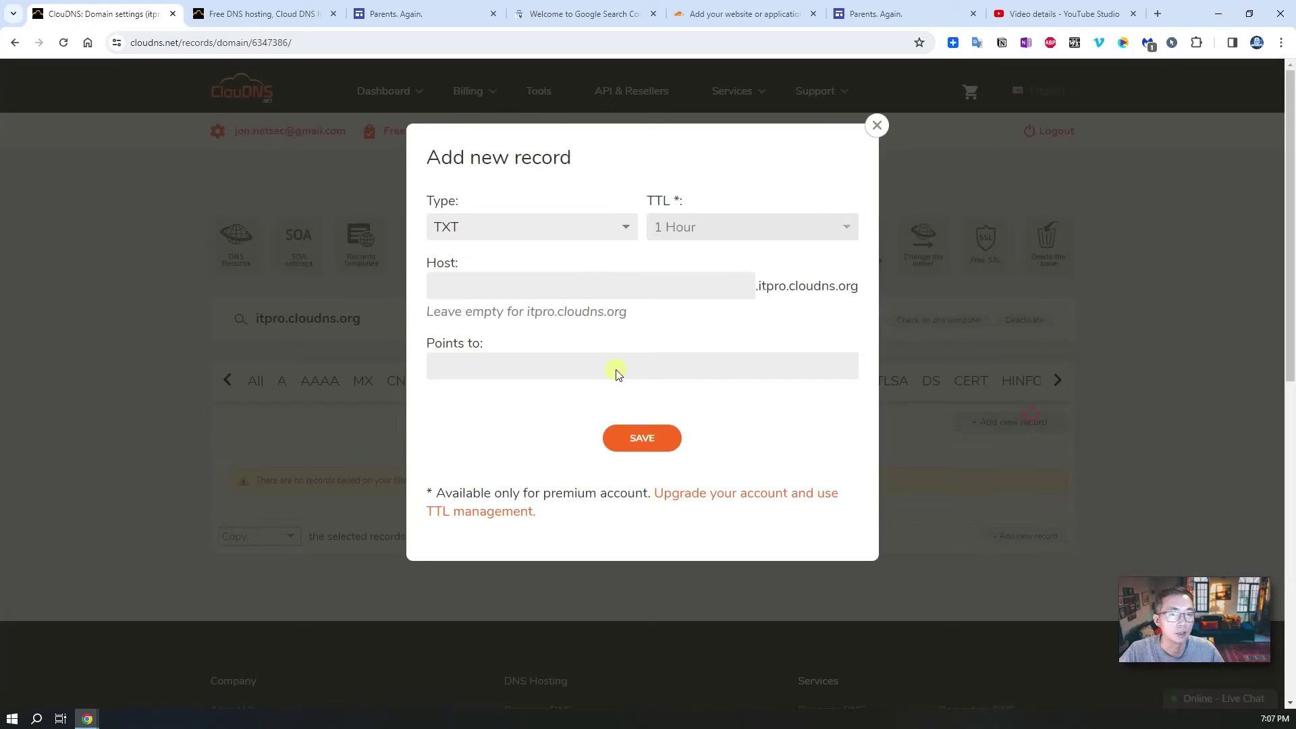
click(522, 295)
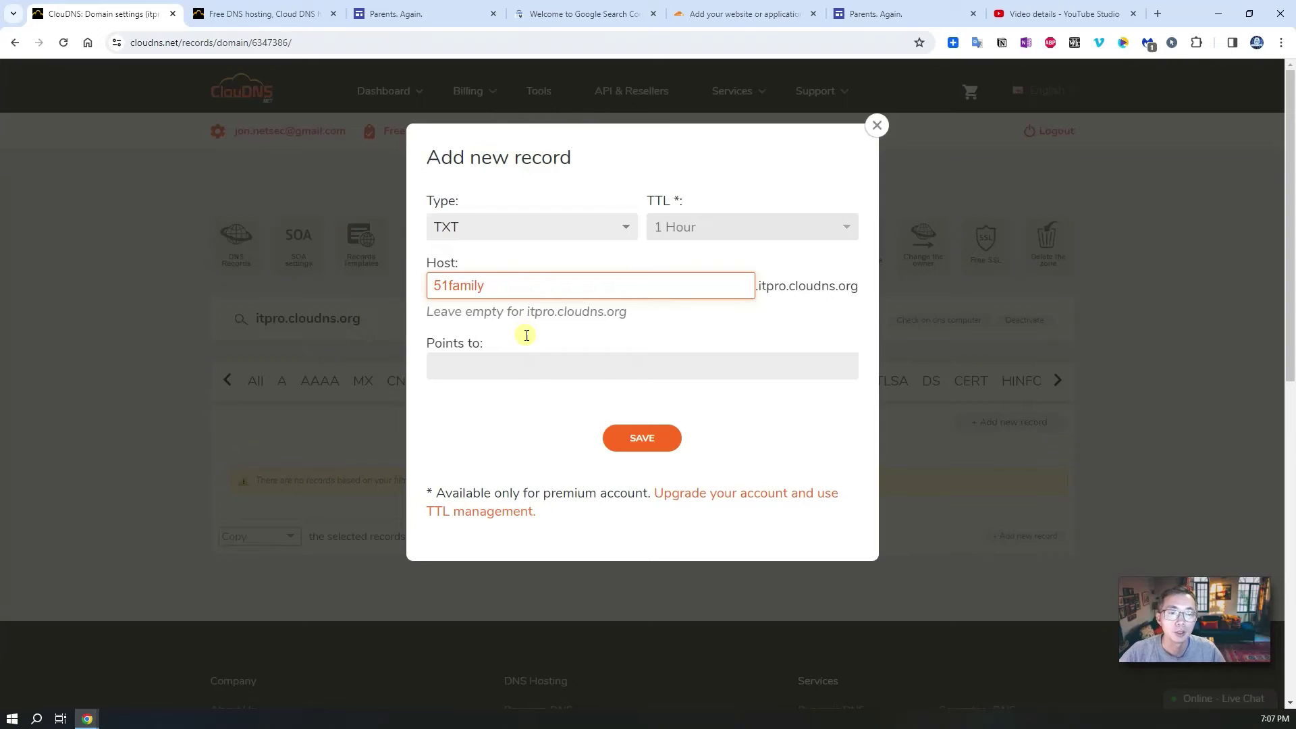
click(524, 398)
click(534, 365)
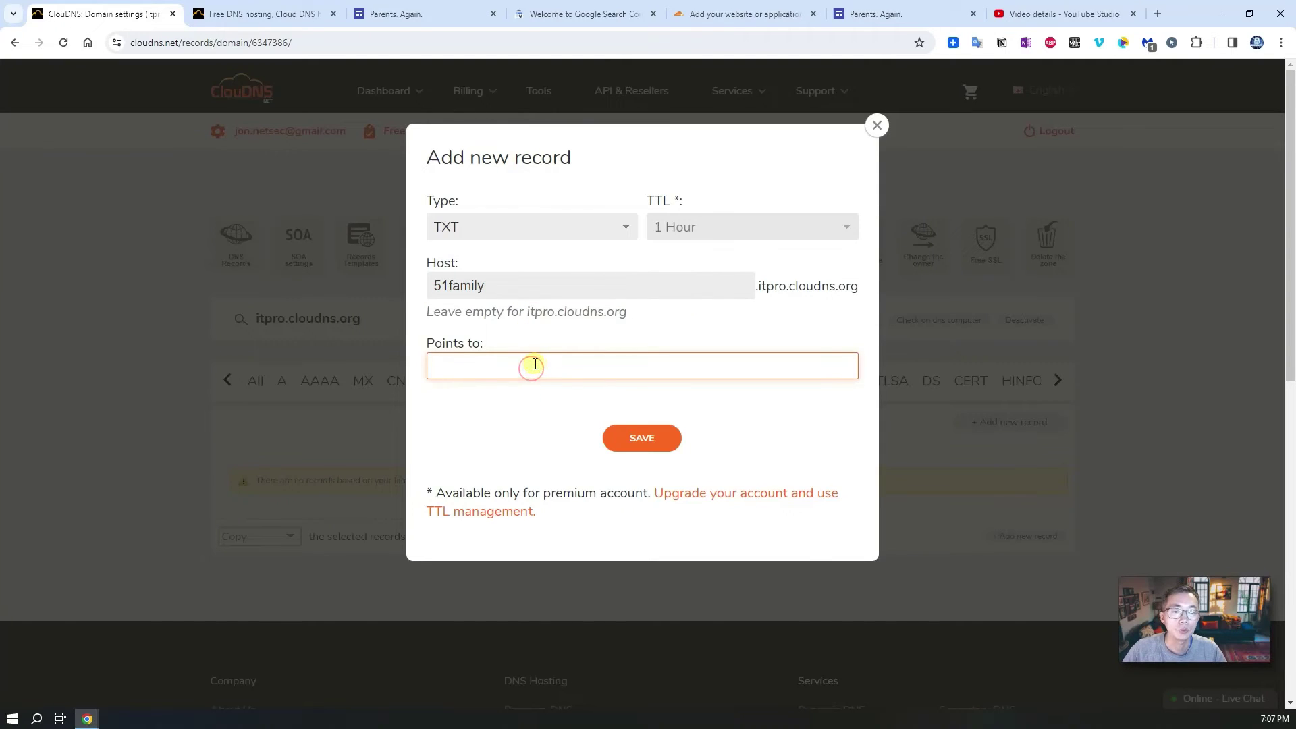
key(ctrl+v)
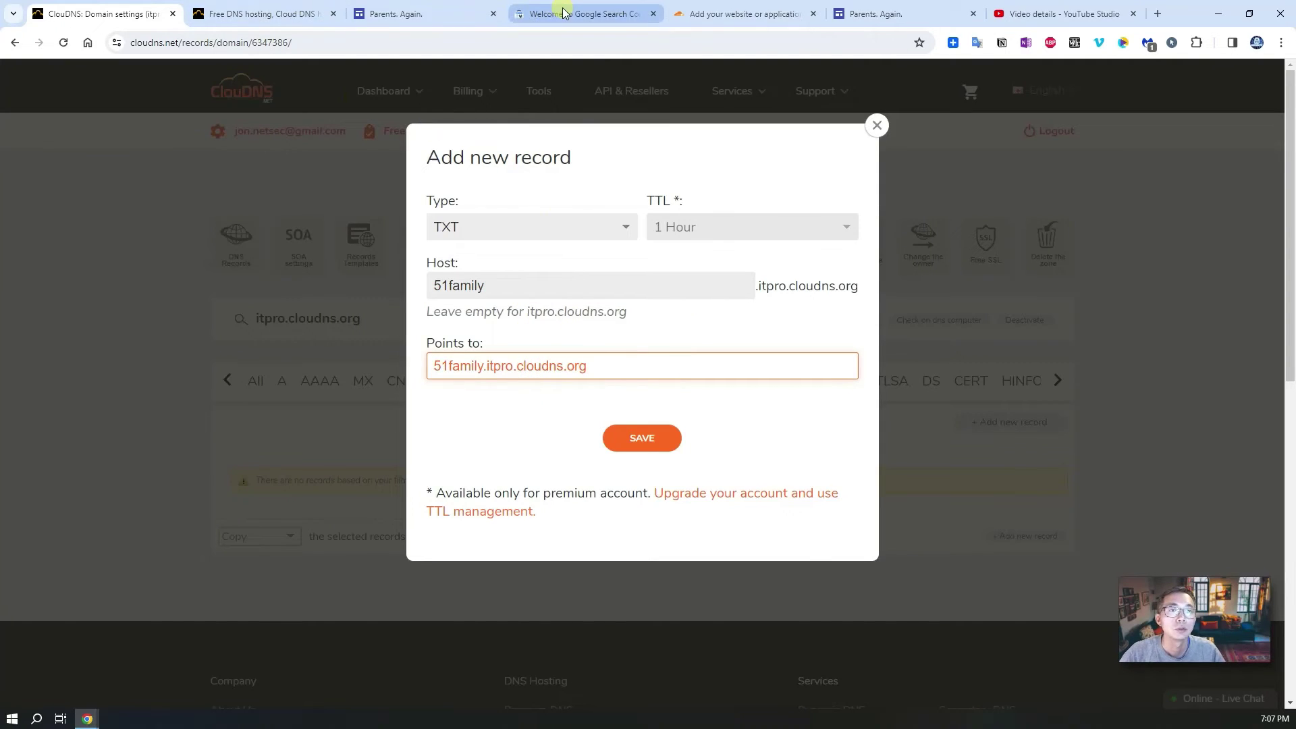
Step: Put Google's site verification string in Points to and save the TXT record
click(569, 13)
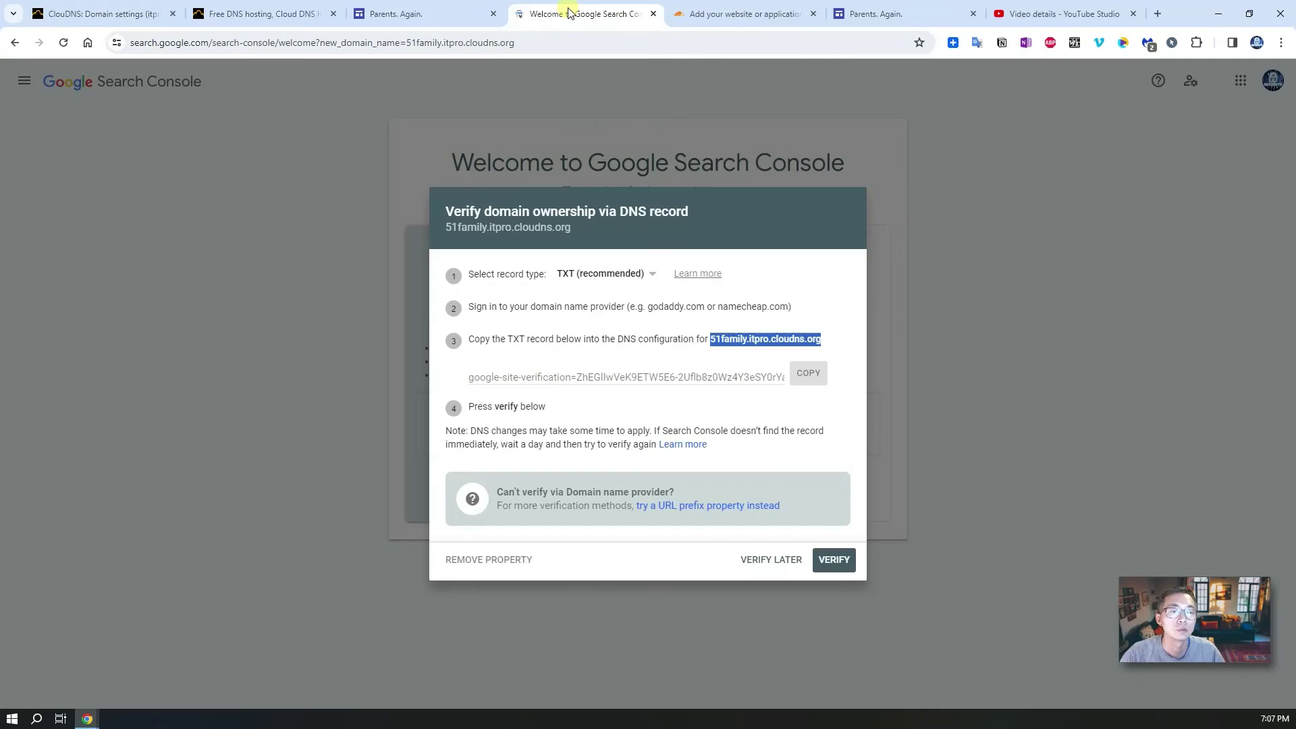
click(809, 372)
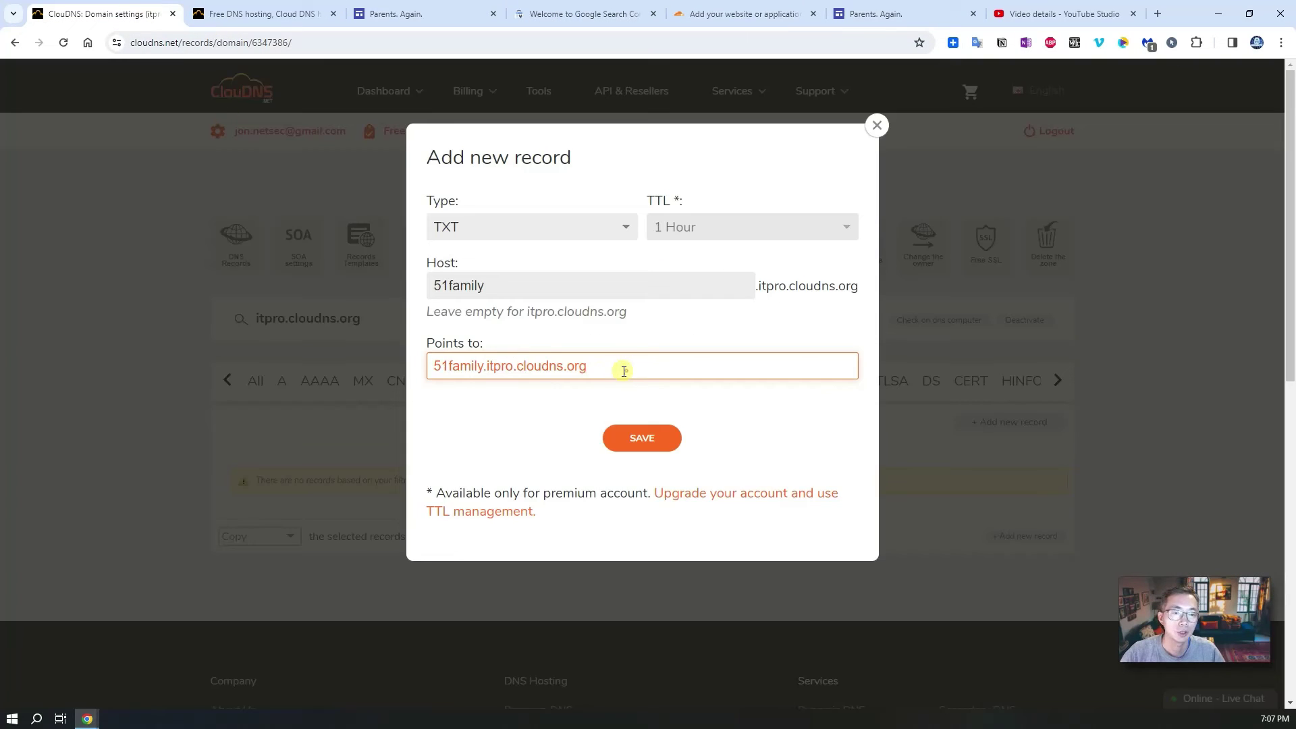
drag(622, 368, 346, 352)
key(ctrl+v)
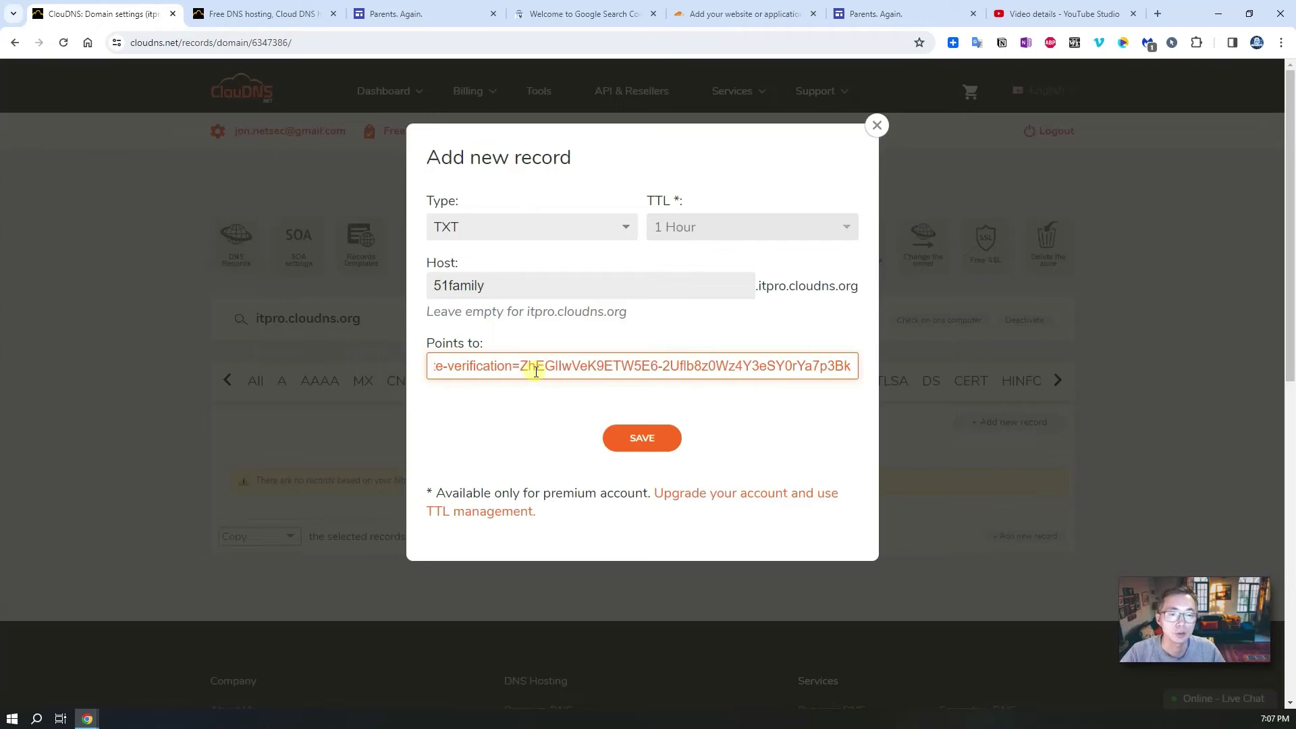
drag(560, 368, 471, 373)
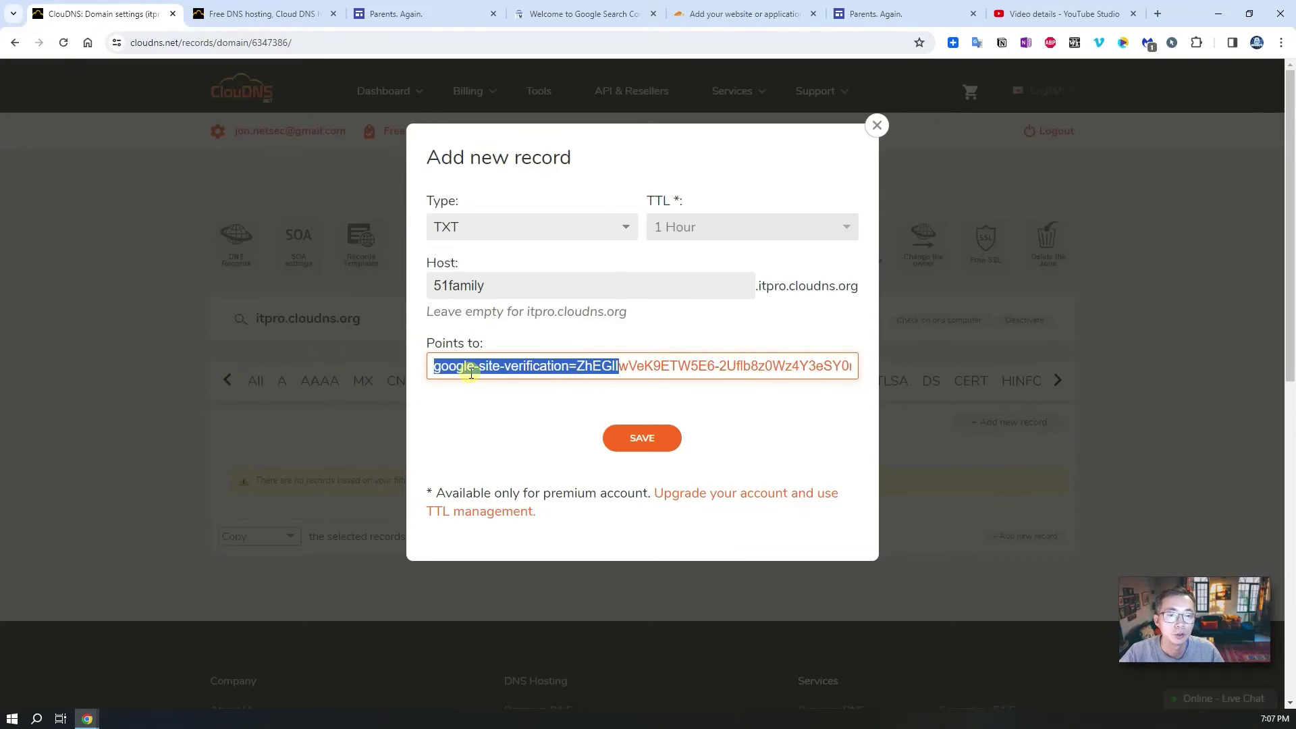
click(640, 440)
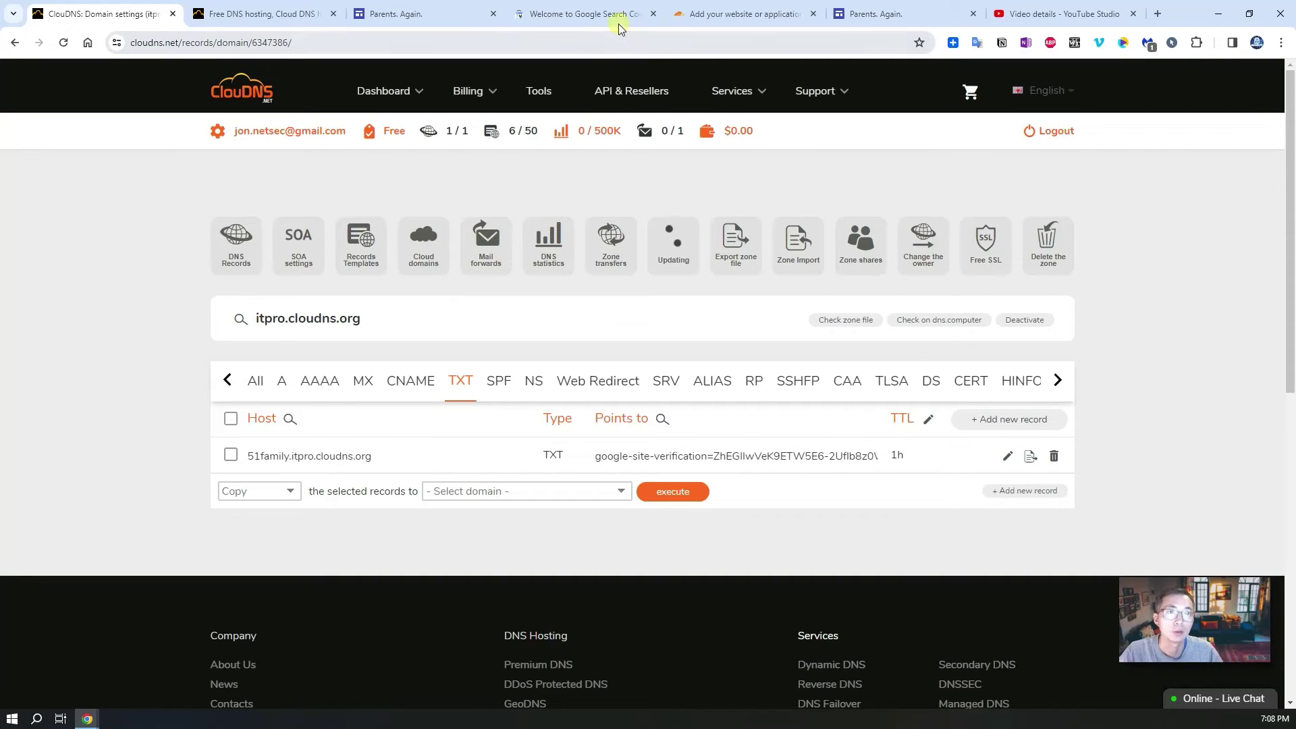
Step: Verify 51family.itpro.cloudns.org in Search Console, close its tab, and return to Google Sites
click(593, 12)
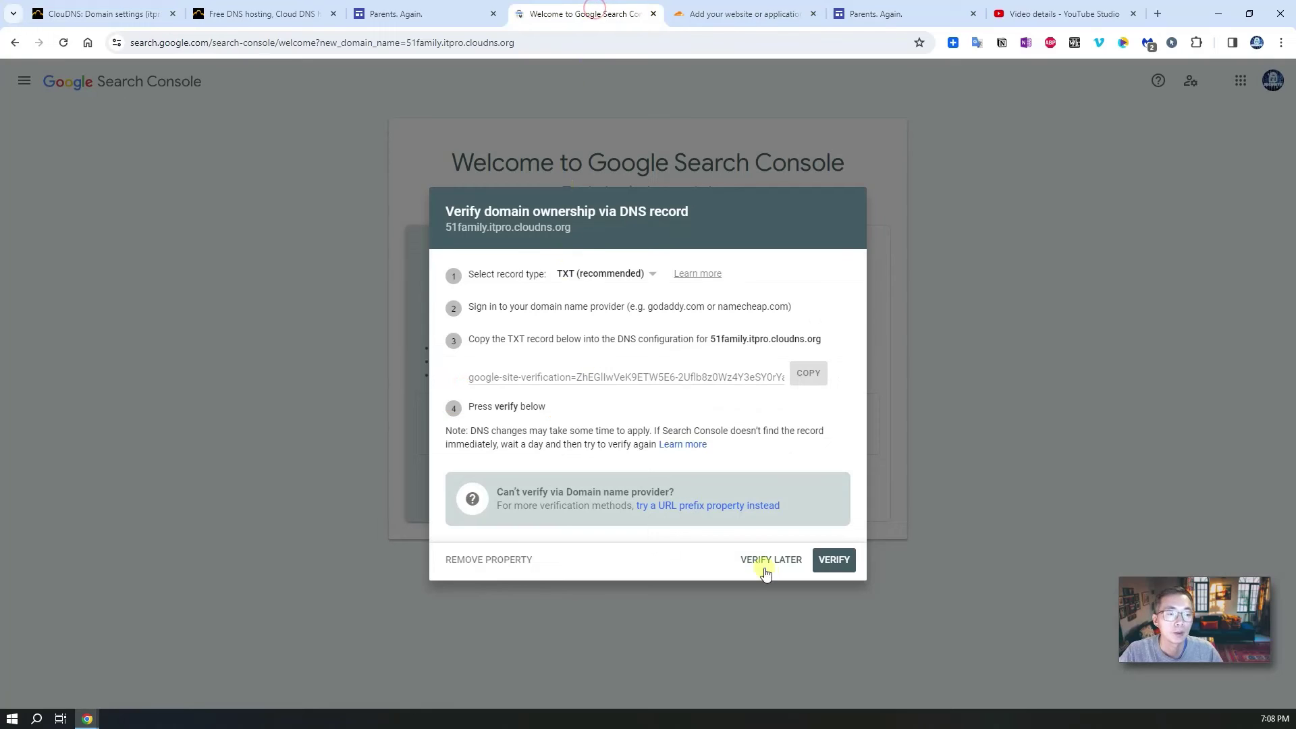
click(834, 559)
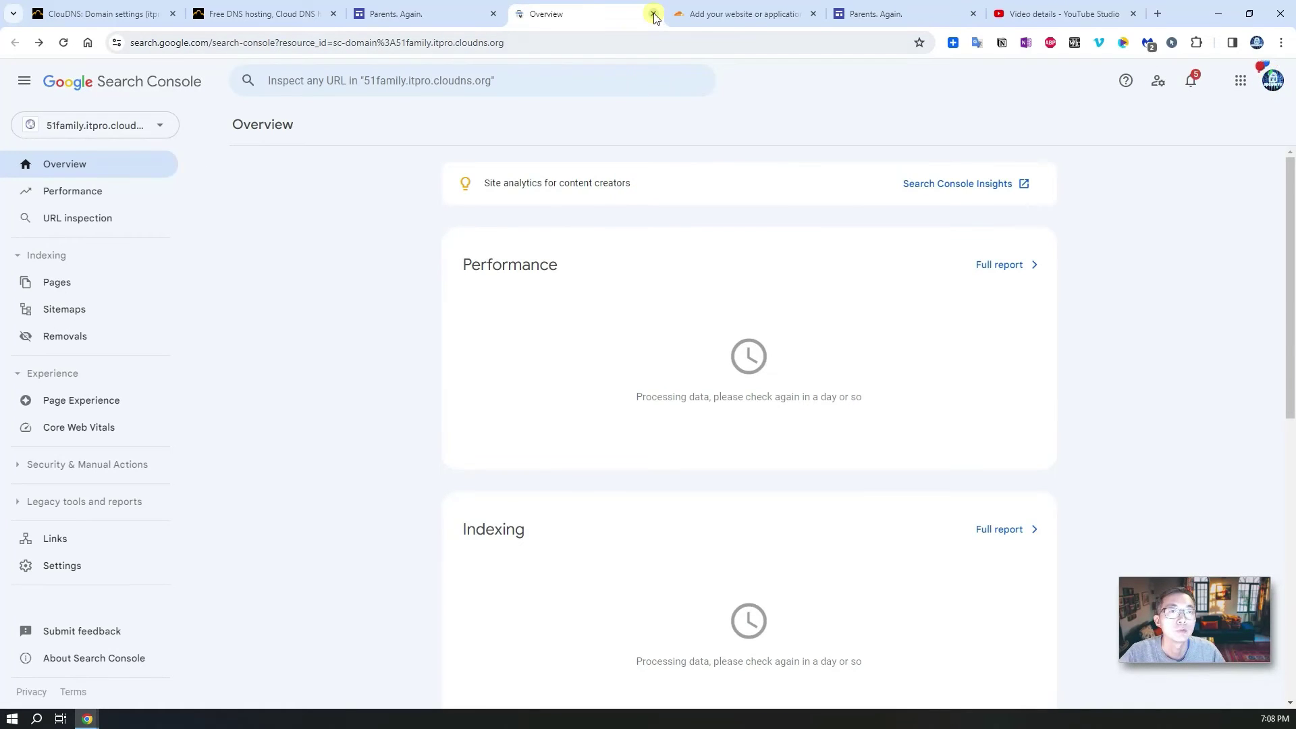
click(653, 14)
click(449, 15)
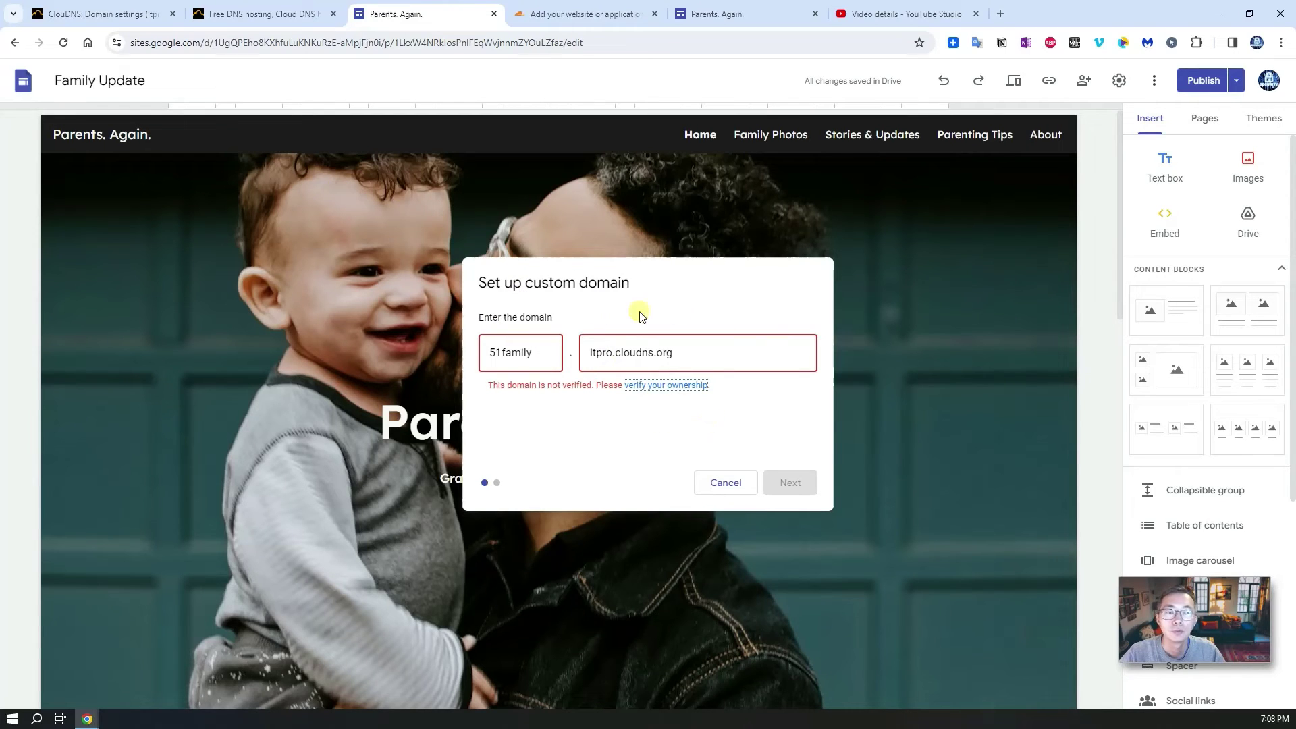
Step: Redo custom domain setup with subdomain 51family and domain itpro.cloudns.org, then continue
click(749, 483)
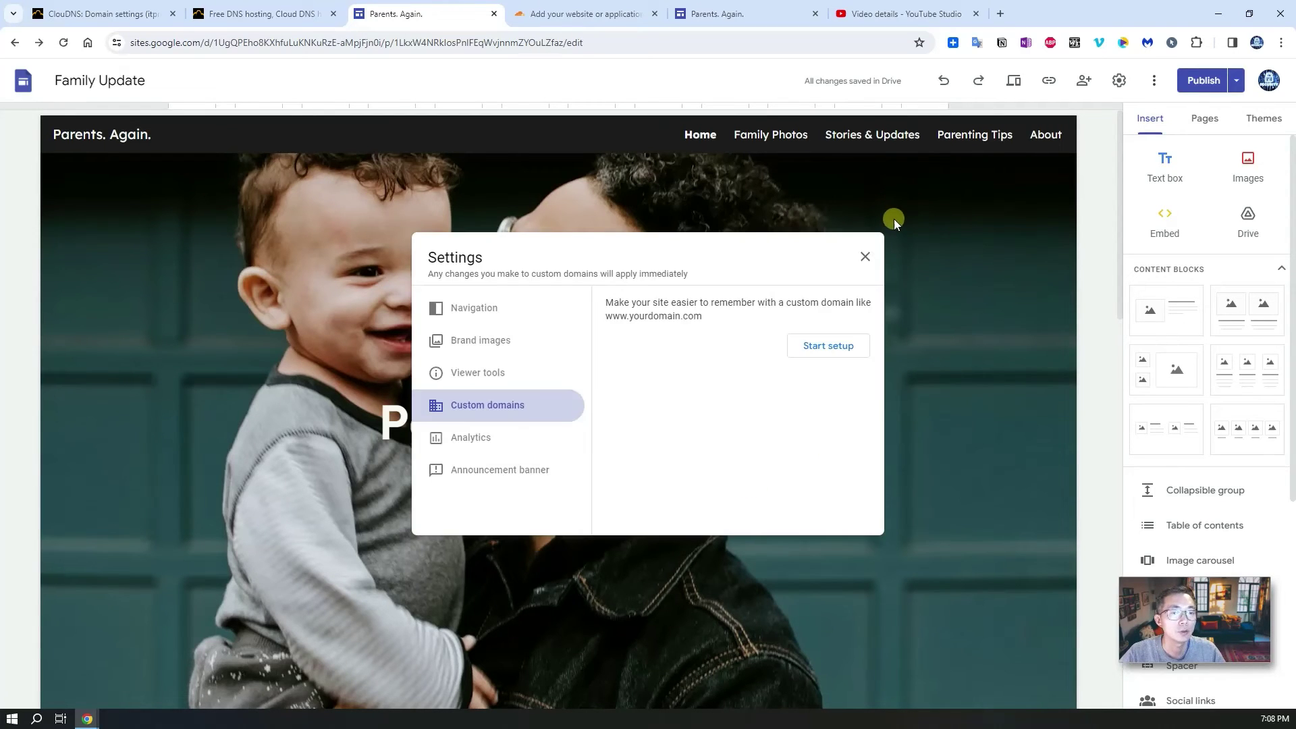
click(829, 346)
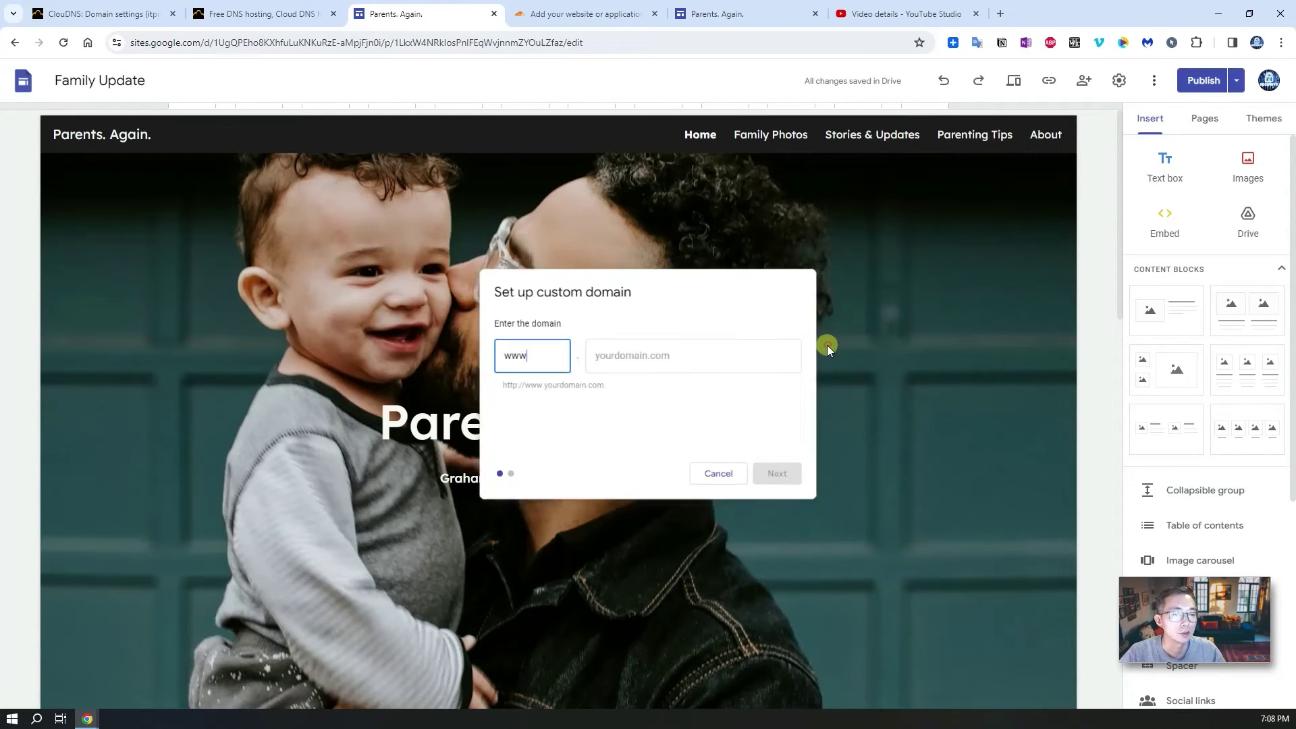
double_click(551, 360)
text(51)
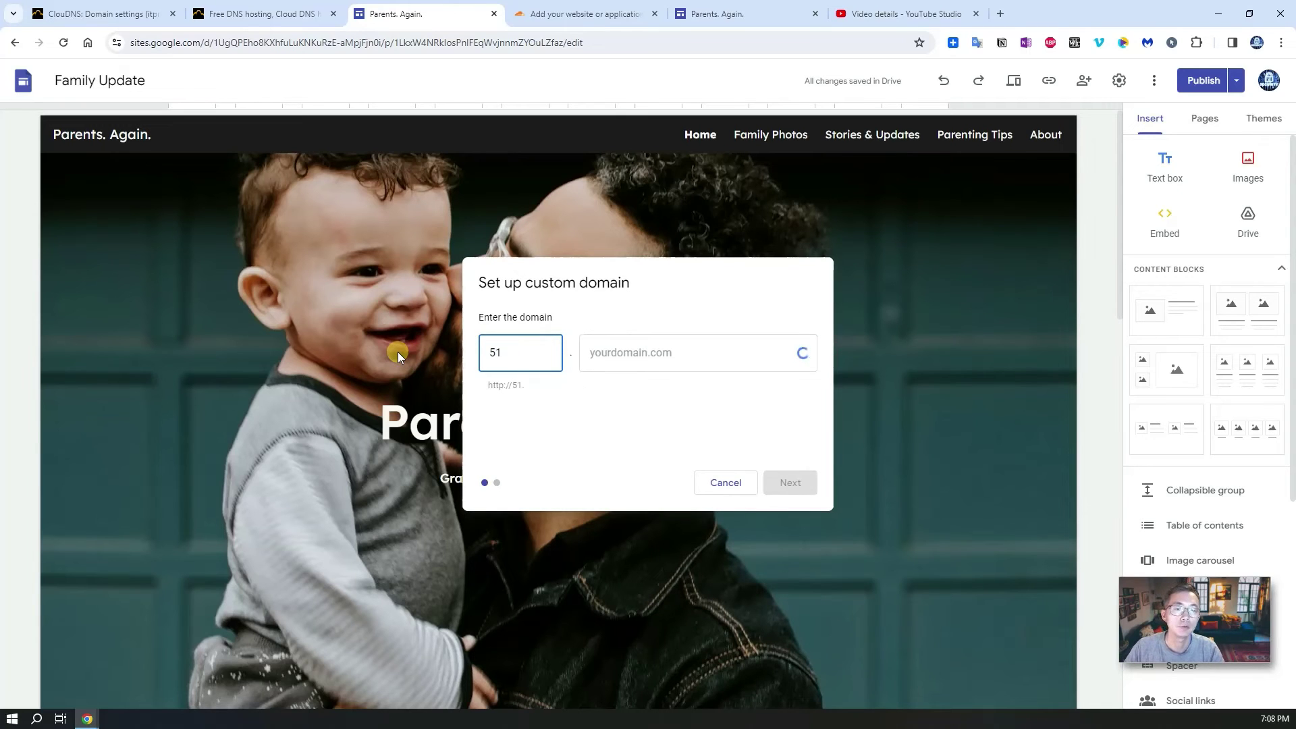
text(family)
key(Tab)
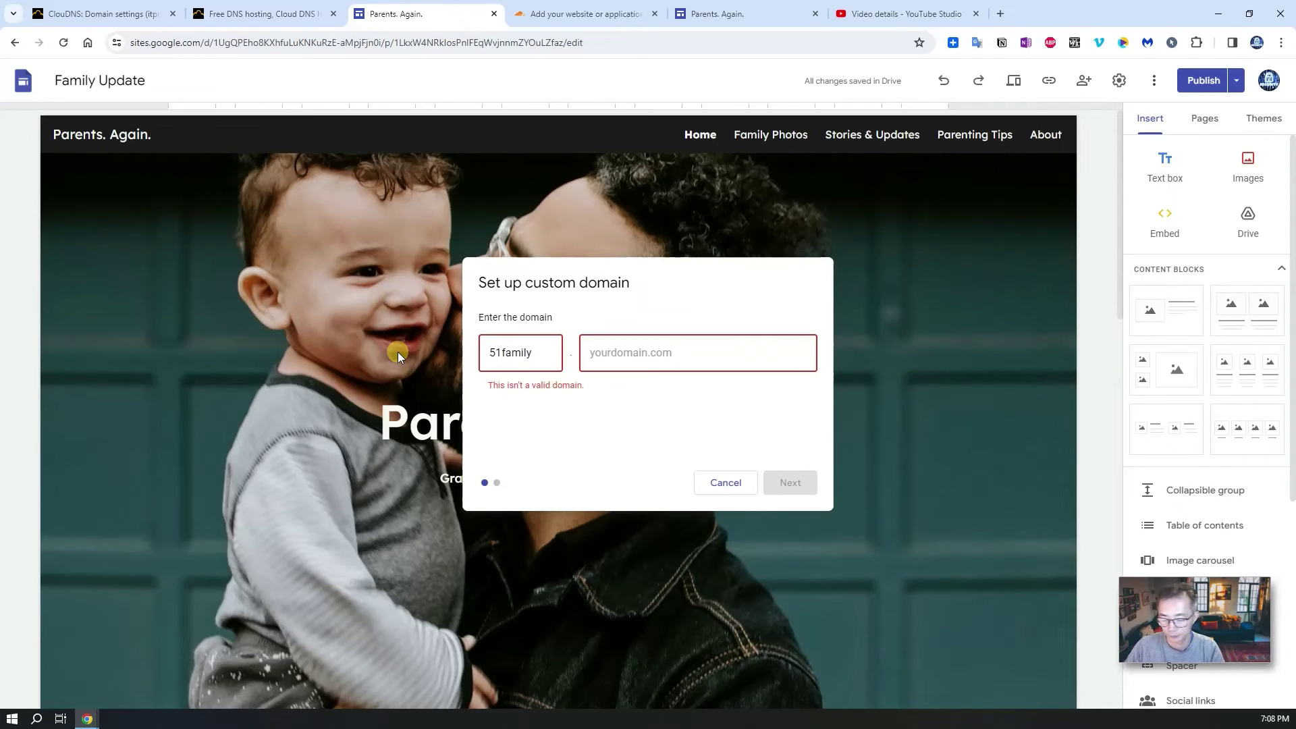
text(itp)
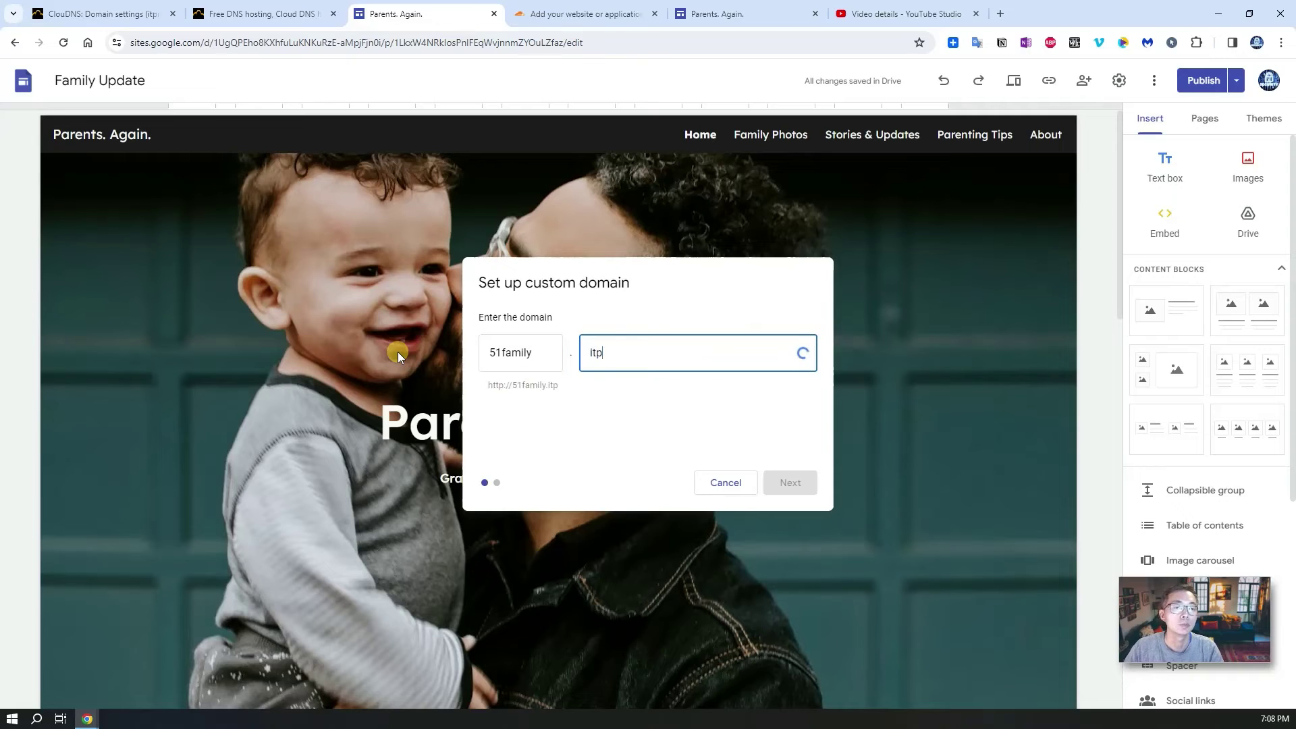
text(ro.clou)
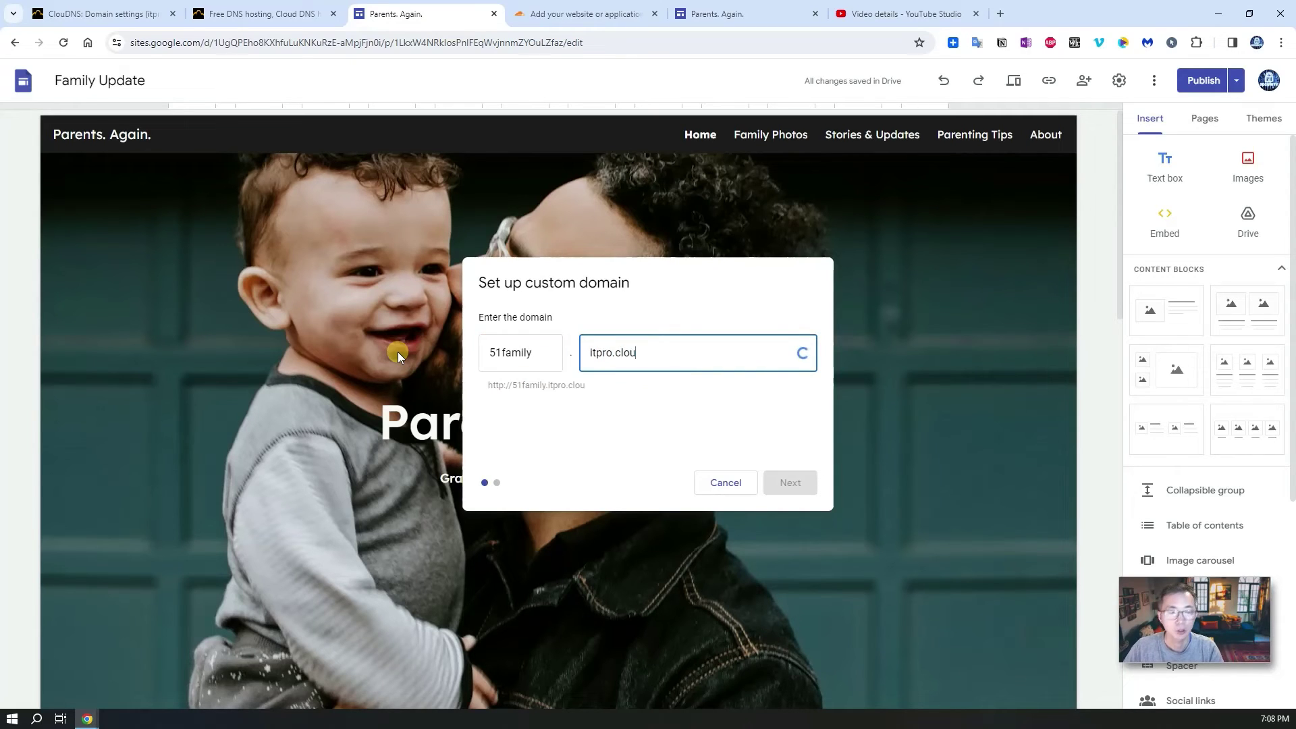
text(dns.org)
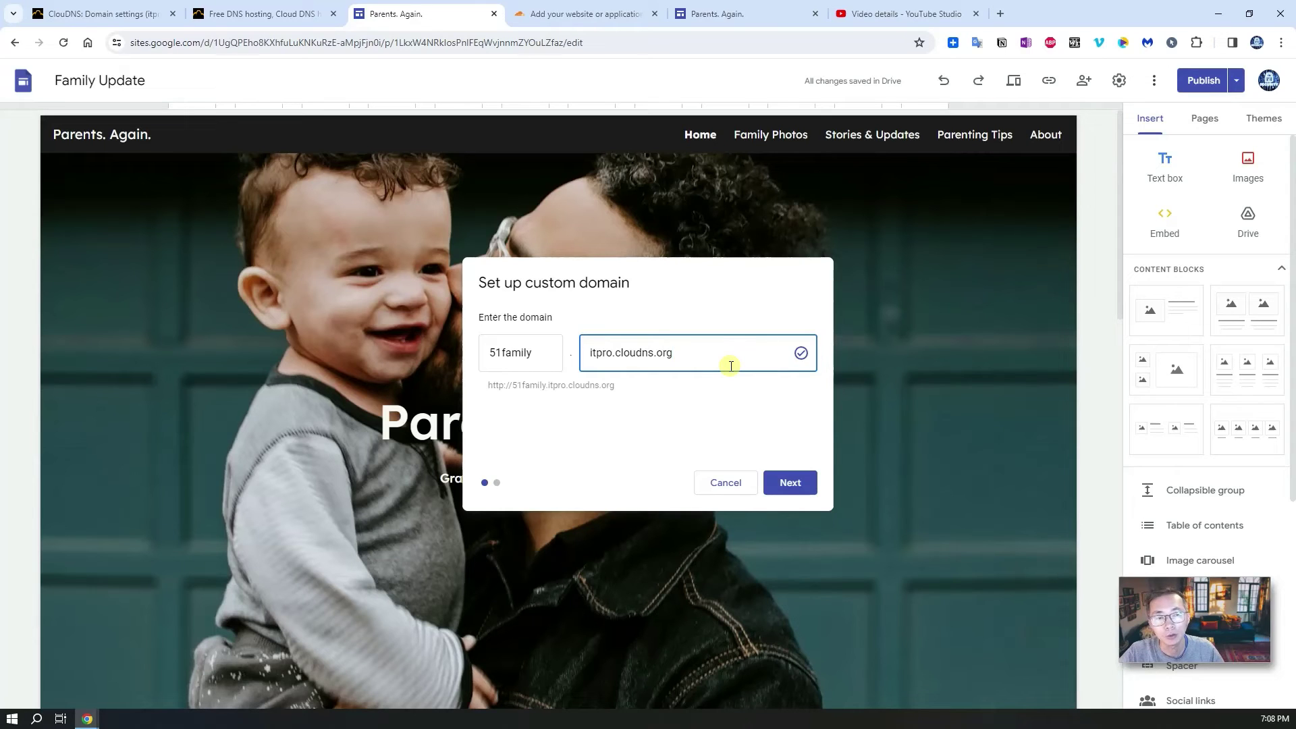
click(791, 482)
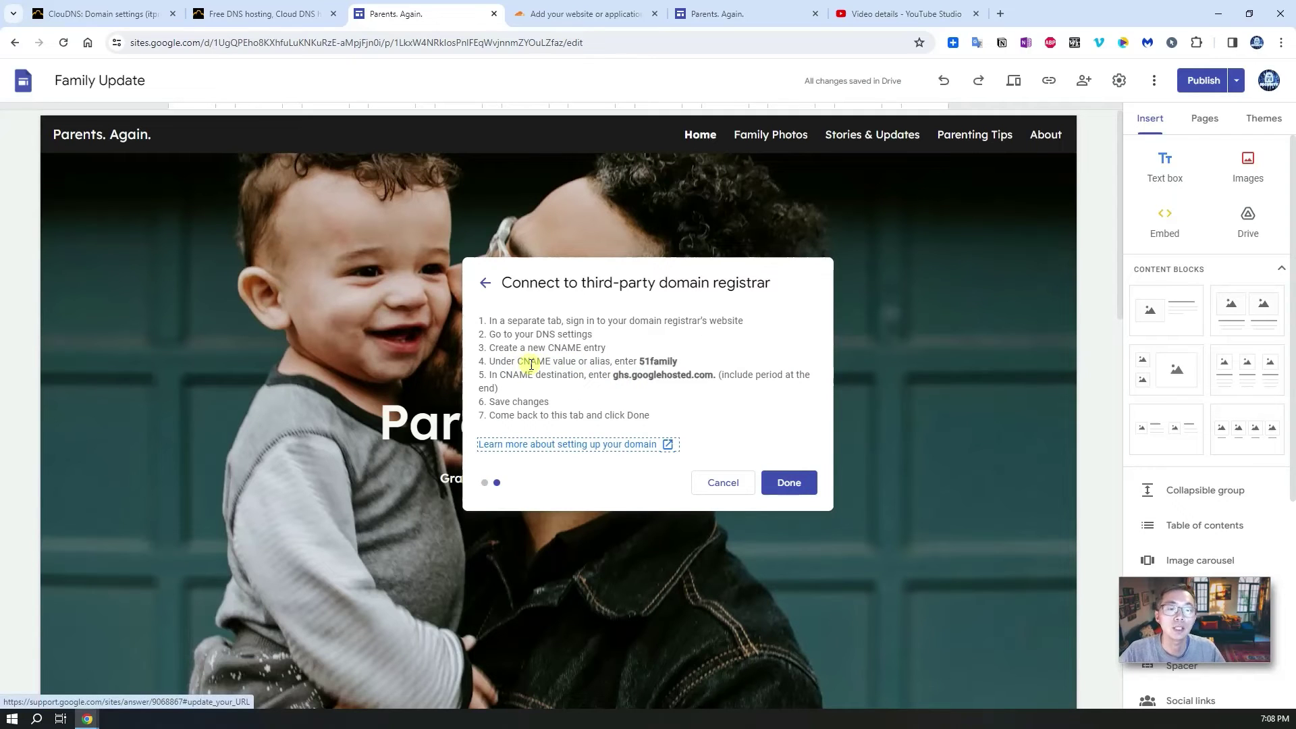
Step: Delete the verification TXT record from the itpro.cloudns.org zone
click(127, 13)
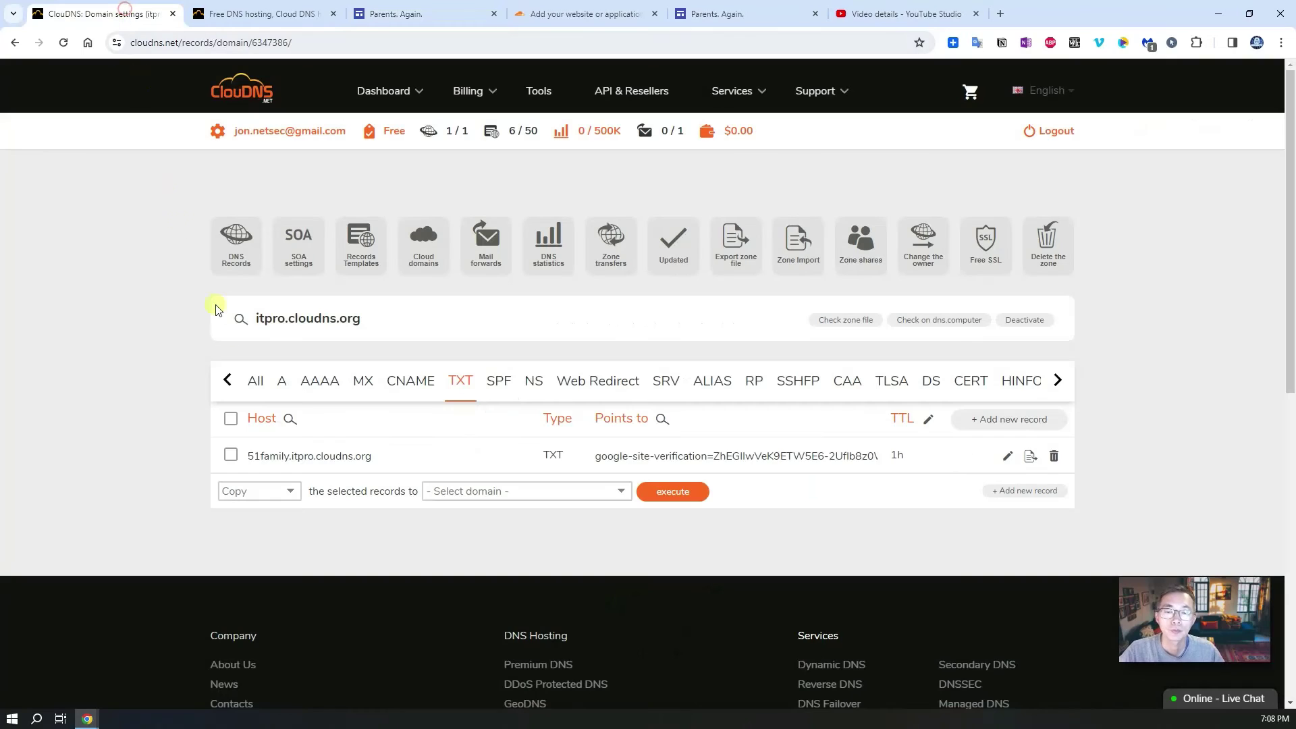
click(424, 380)
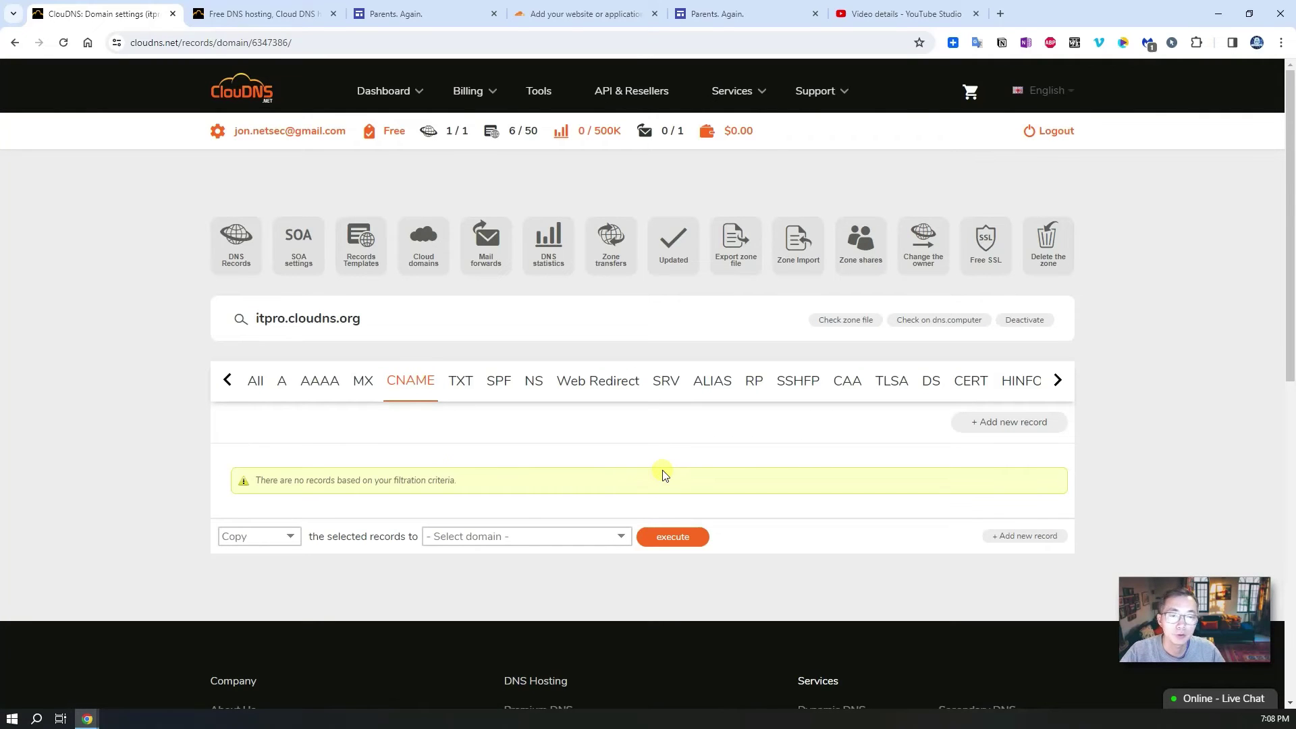
click(461, 382)
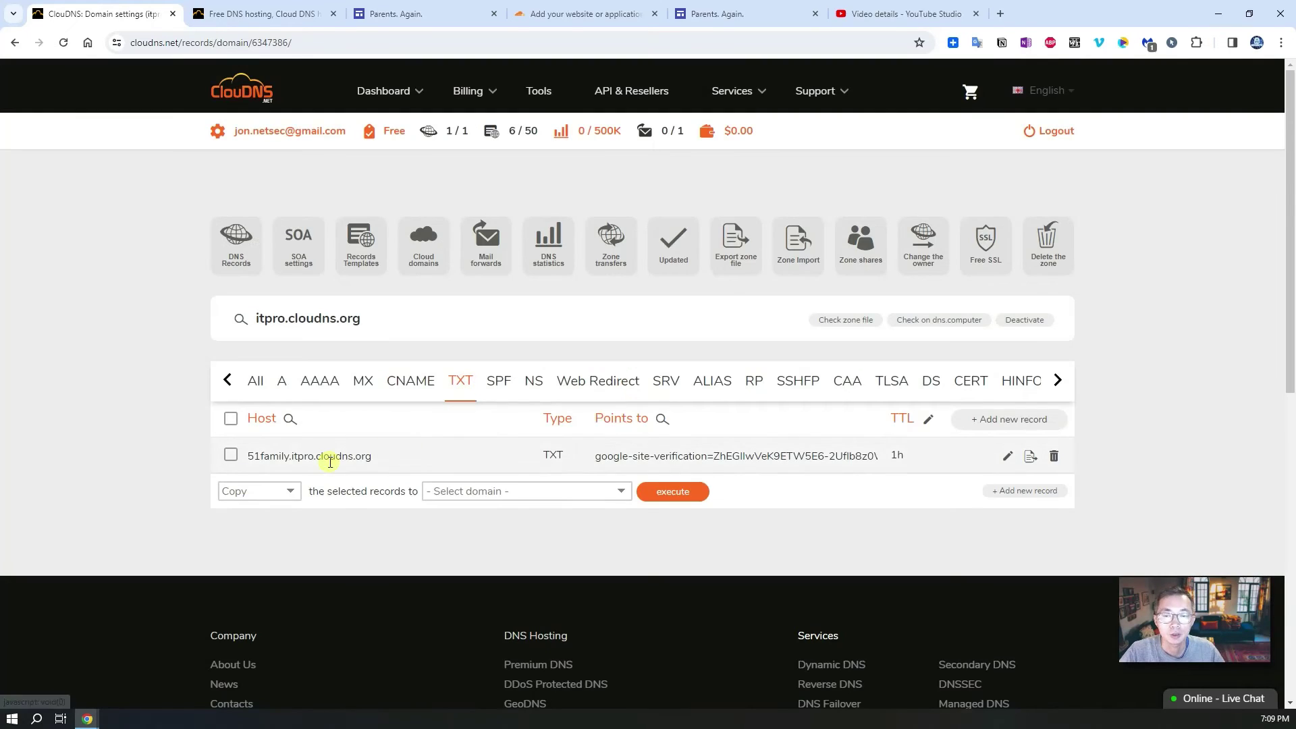
click(1055, 457)
click(692, 216)
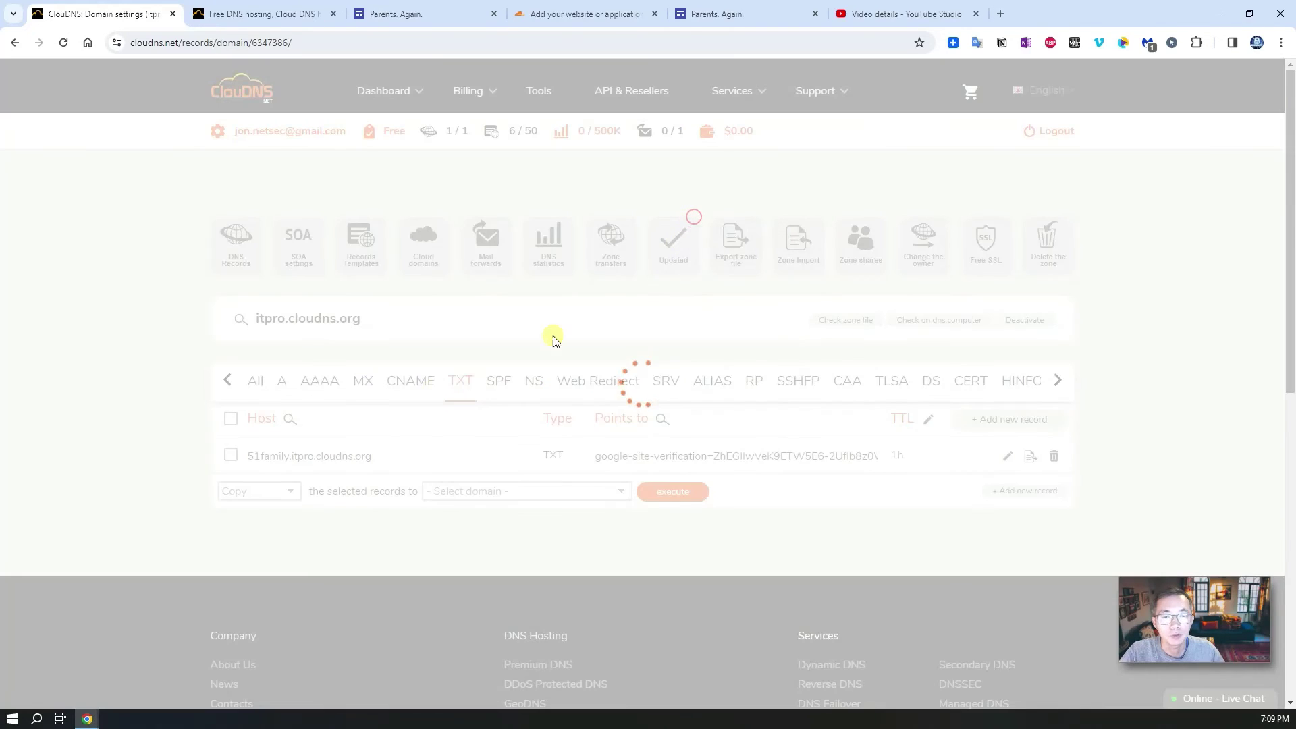
Step: Start a new CNAME record with host 51family and paste a Points to value
click(413, 380)
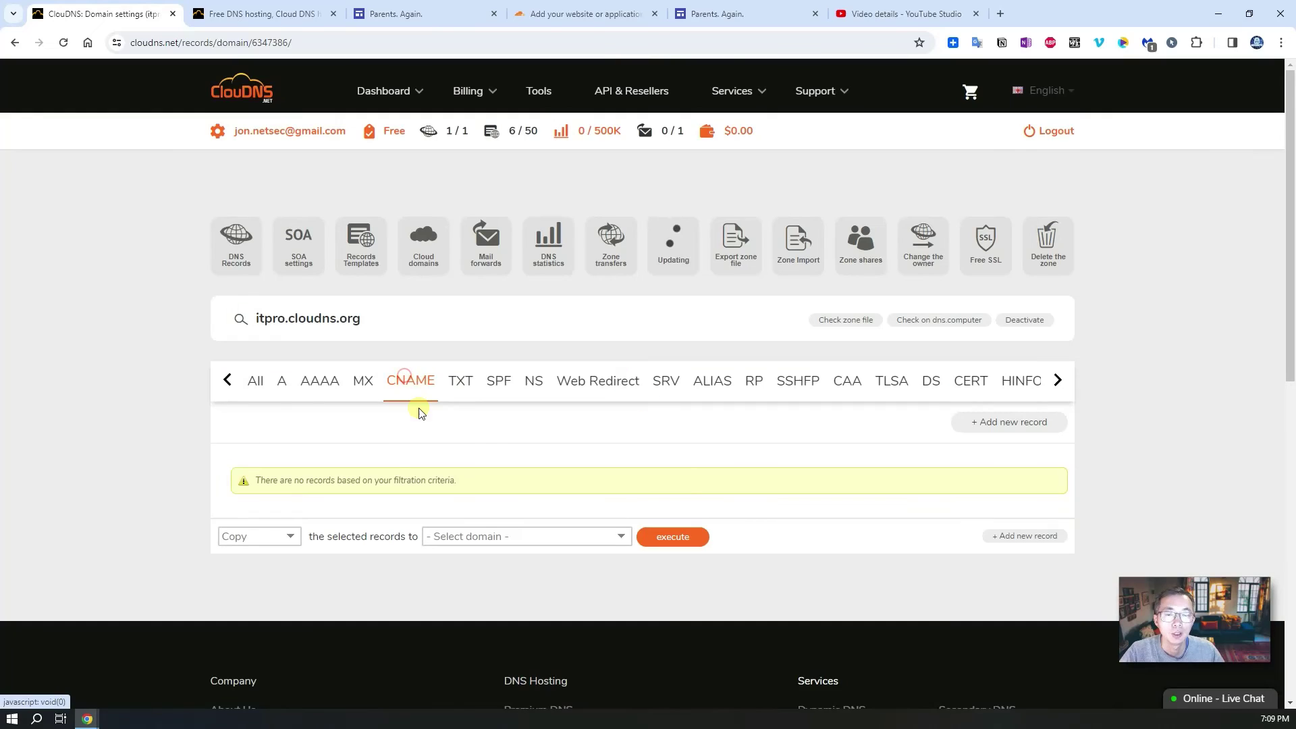
click(997, 423)
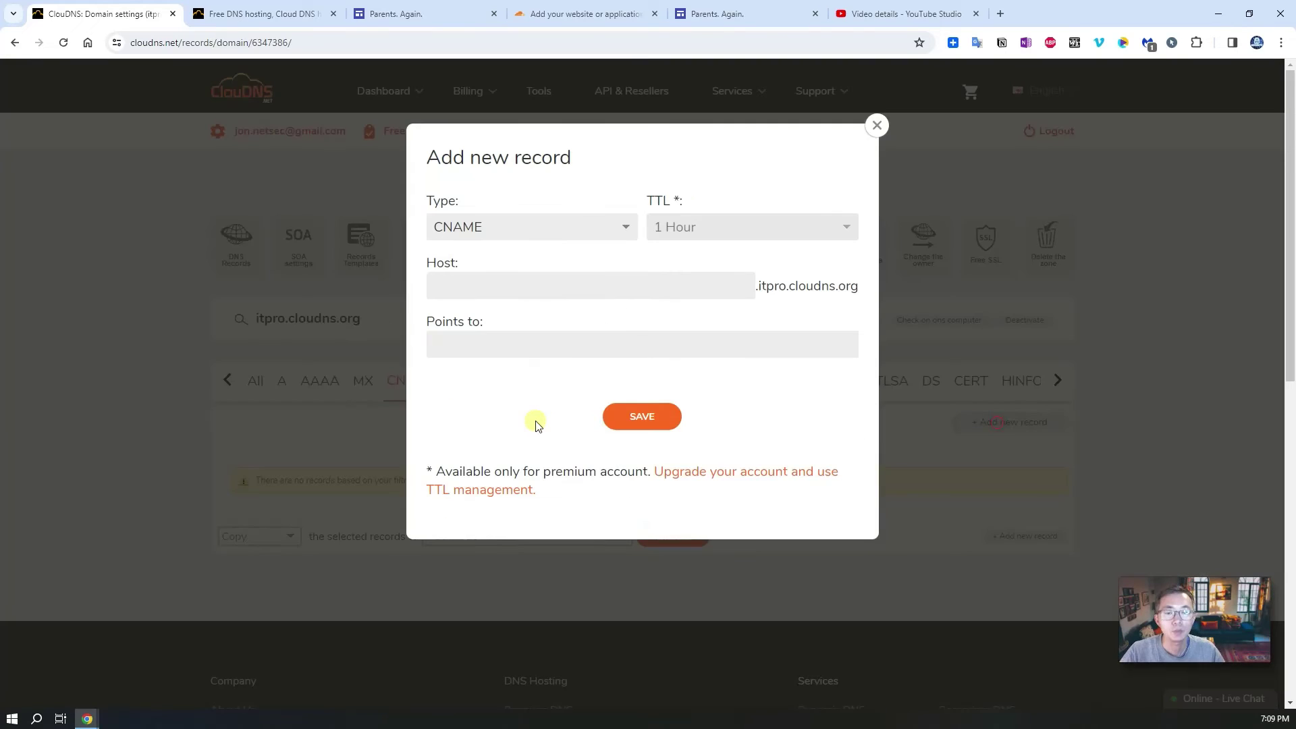
click(480, 280)
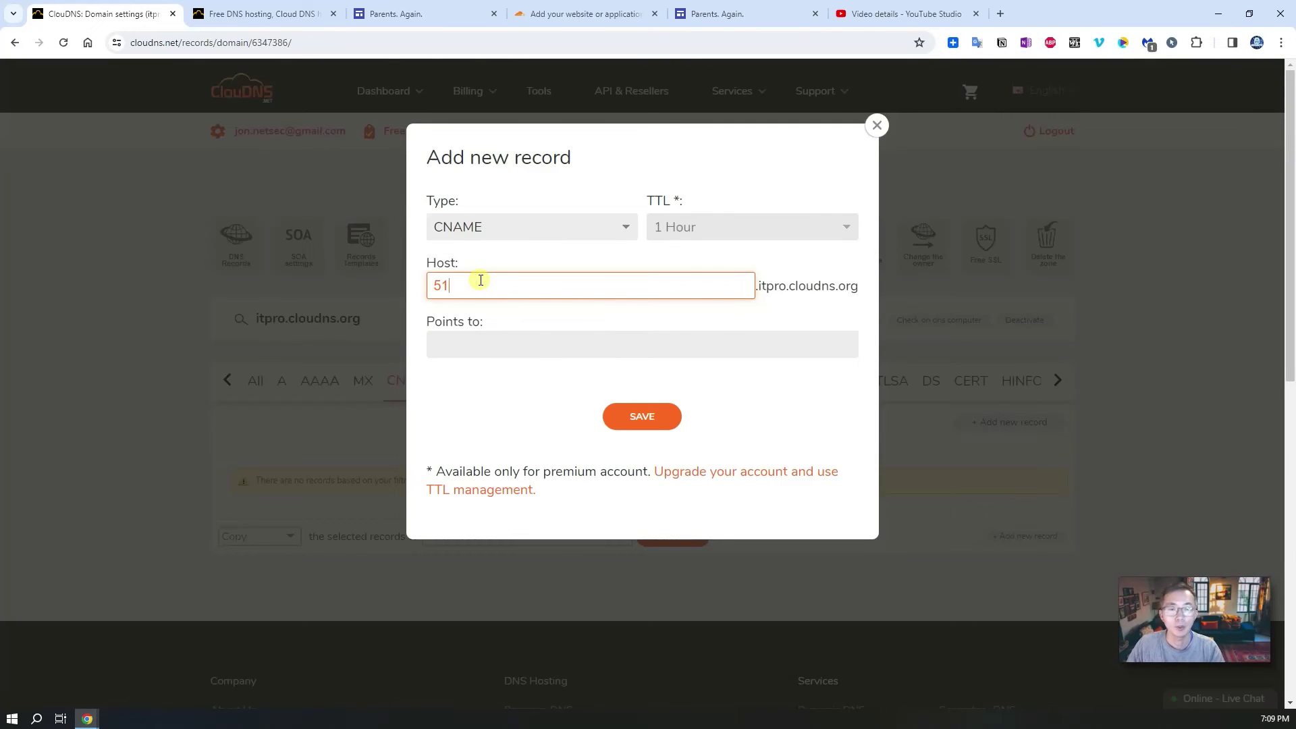
click(489, 335)
text(google-site-verification=ZhEGIlwVeK9ETW5E6-2Uflb8z0Wz4Y3eSY0rYa7p3Bk)
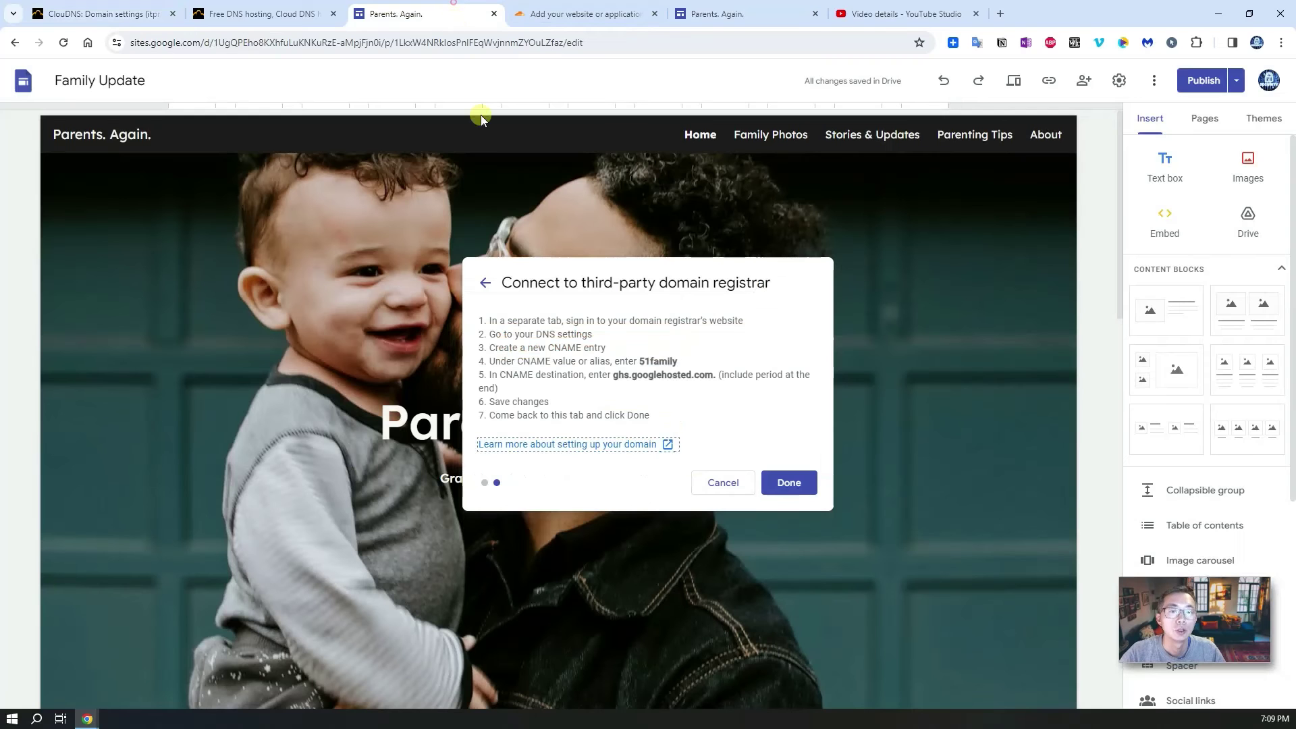
Step: Set Points to ghs.googlehosted.com. from the Sites instructions, check the values, and save
click(451, 10)
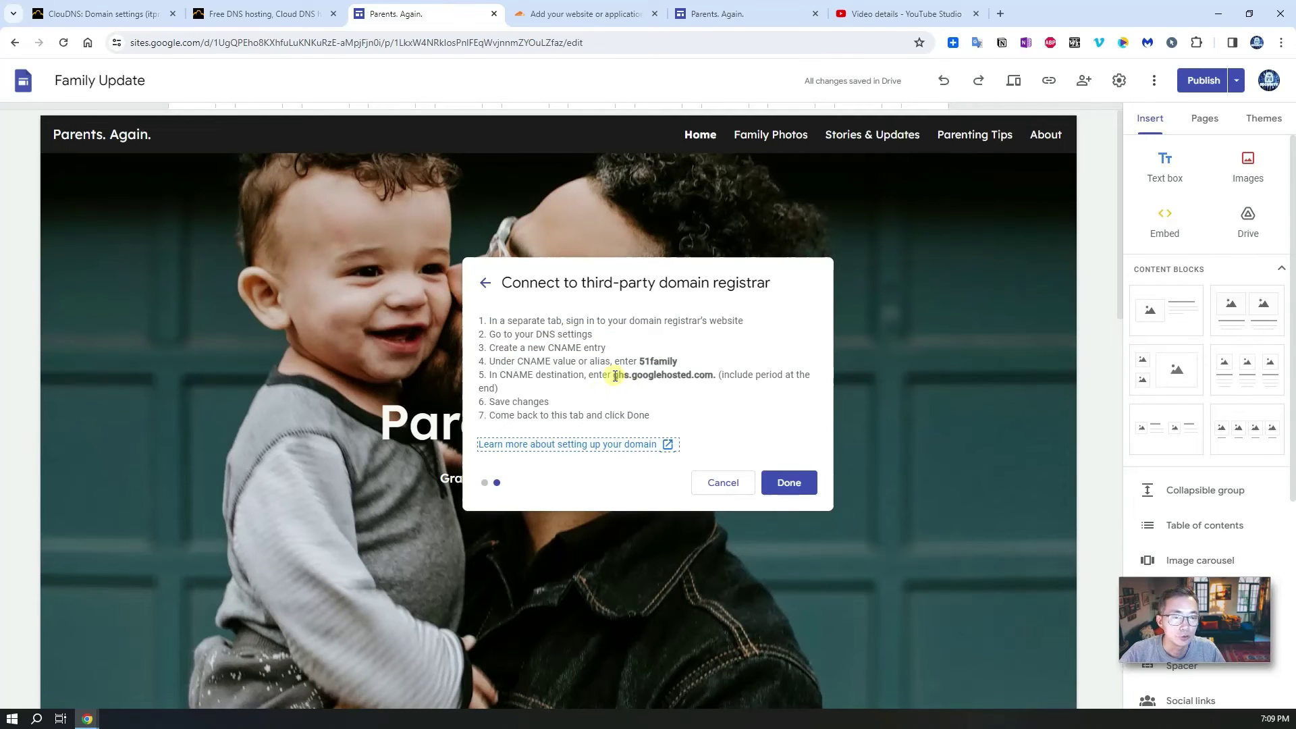
drag(615, 376, 719, 379)
key(ctrl+c)
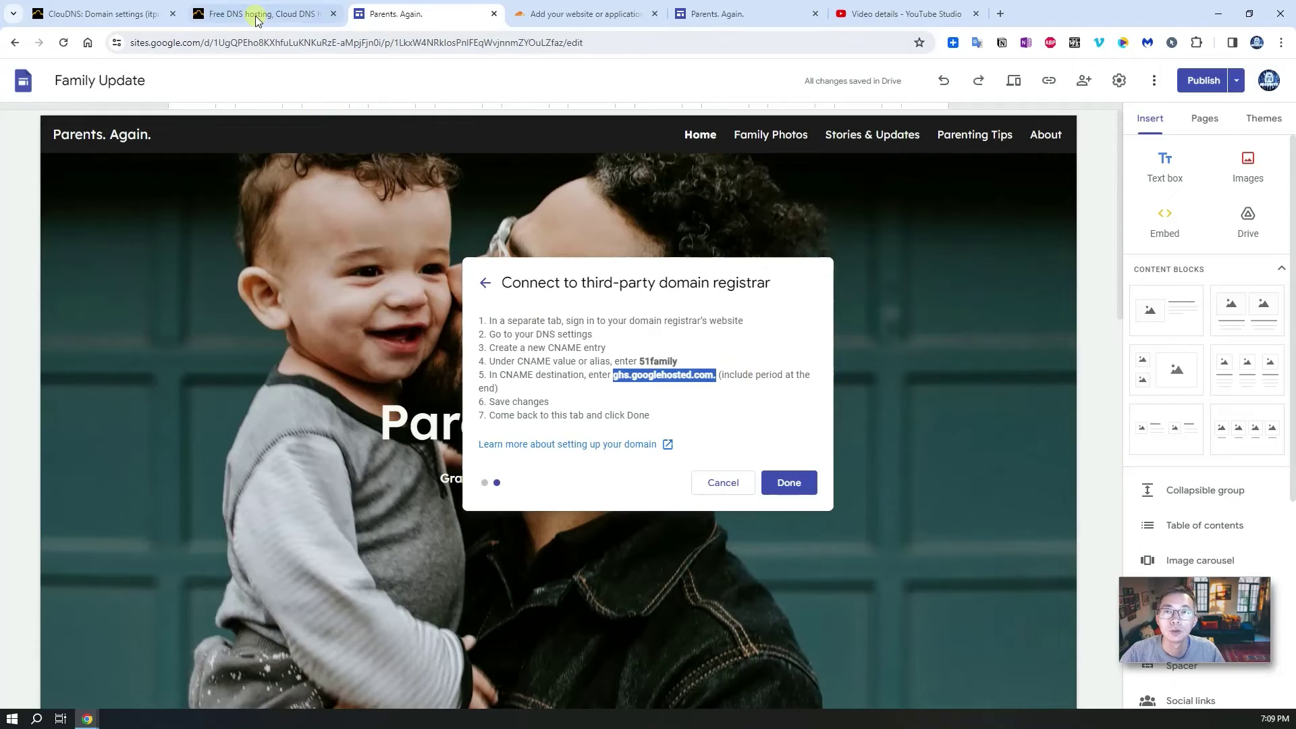
click(231, 18)
click(144, 8)
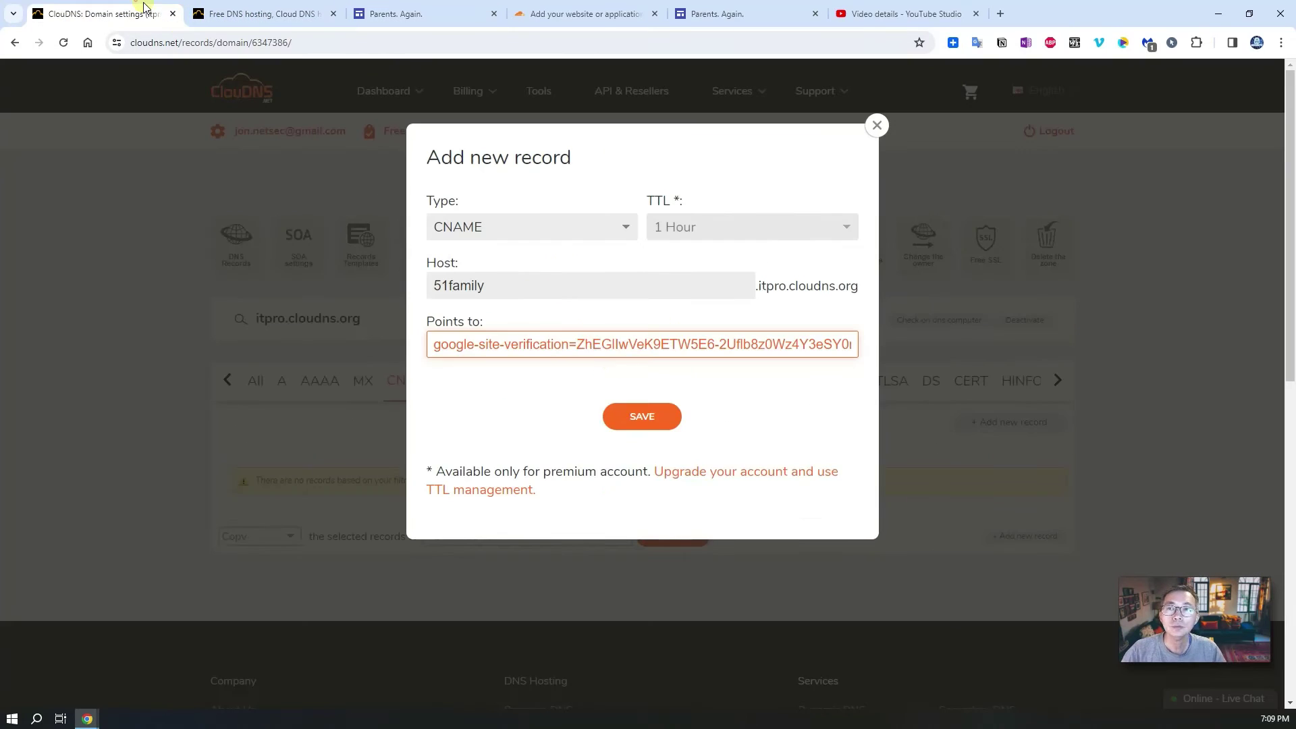
triple_click(601, 345)
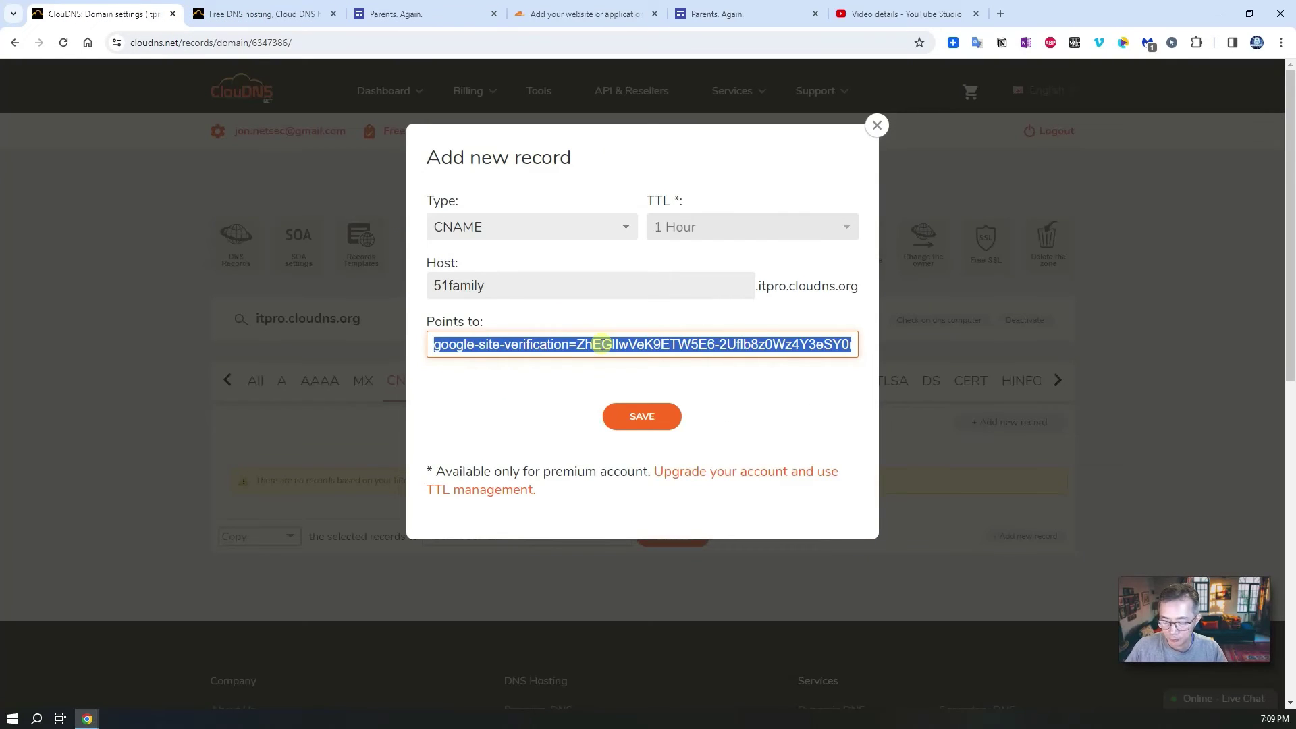
key(ctrl+v)
triple_click(598, 347)
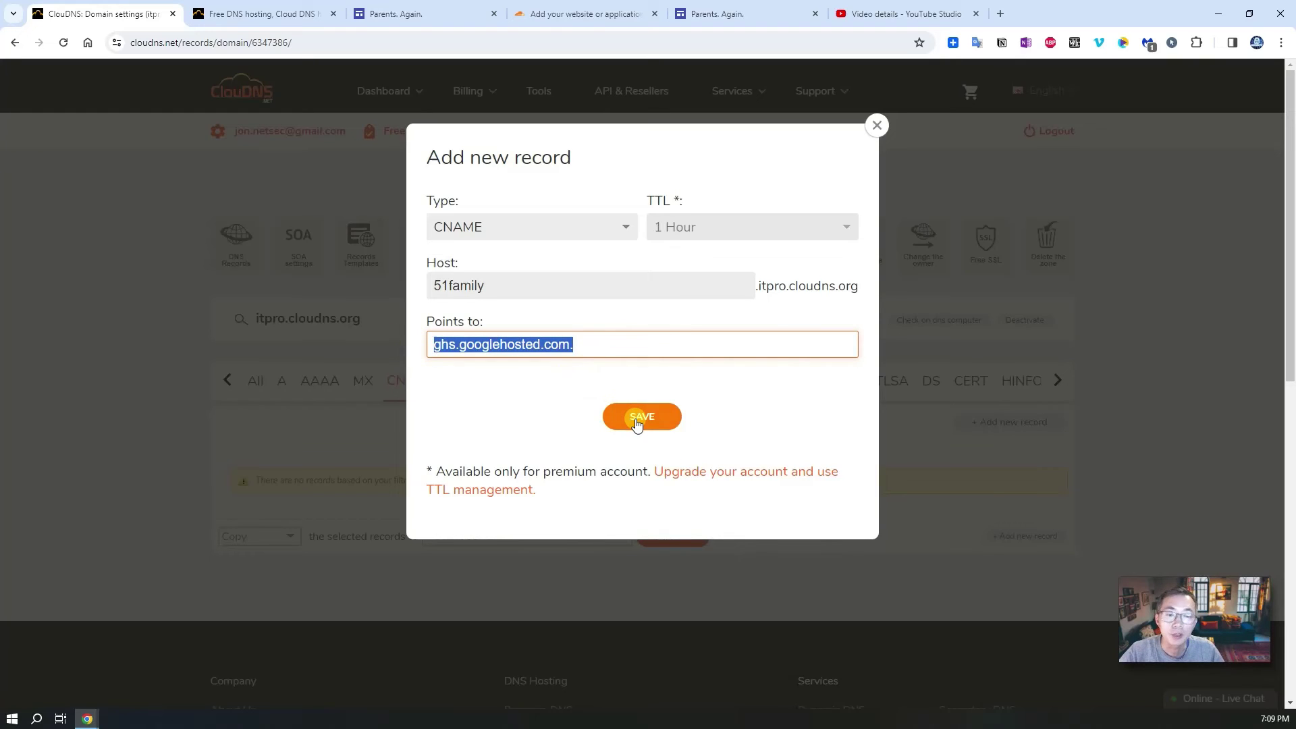
drag(497, 286, 411, 283)
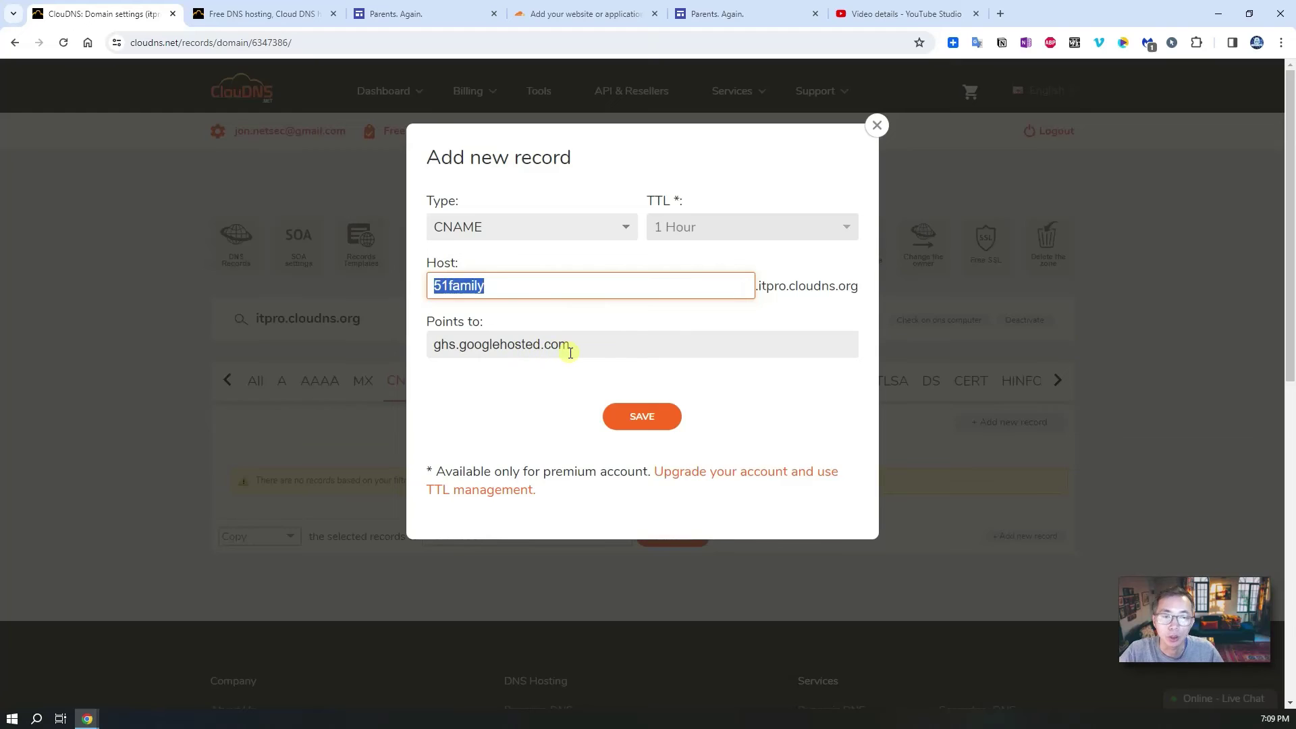
click(653, 419)
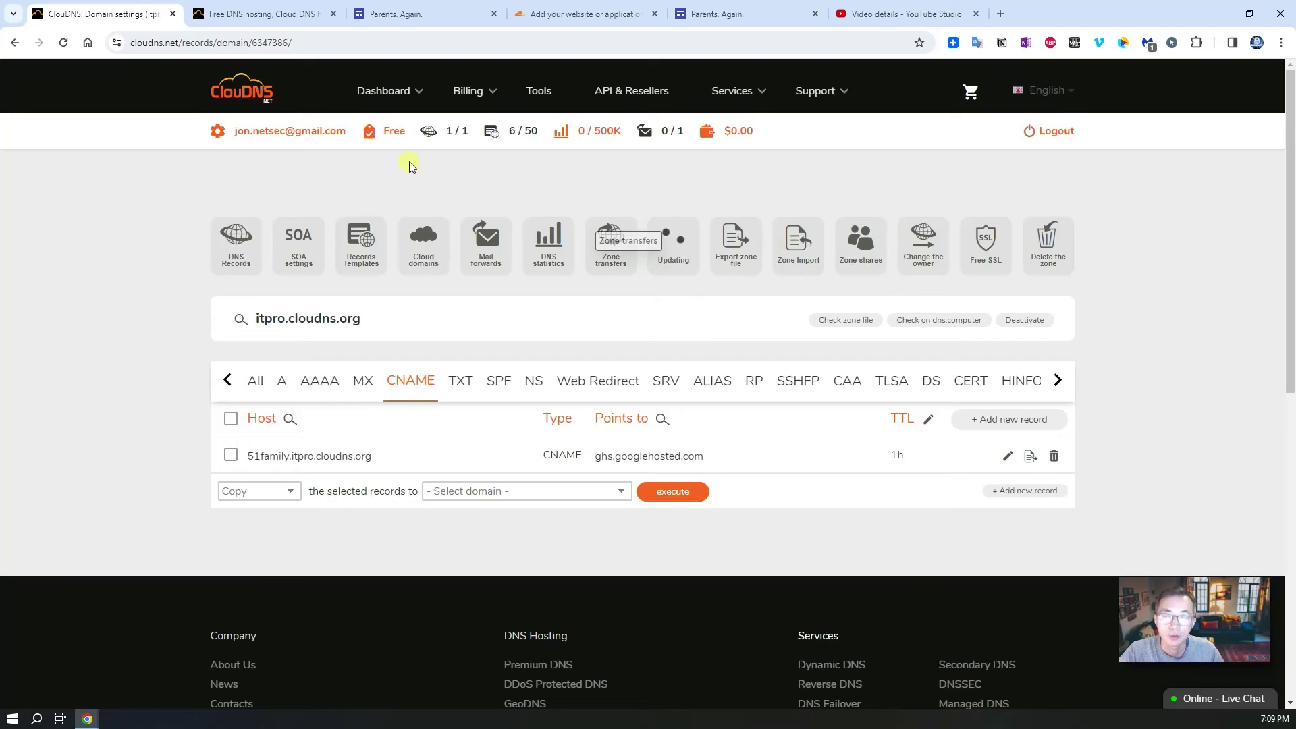
Step: Confirm the DNS entry so 51family.itpro.cloudns.org is assigned to the site
click(372, 13)
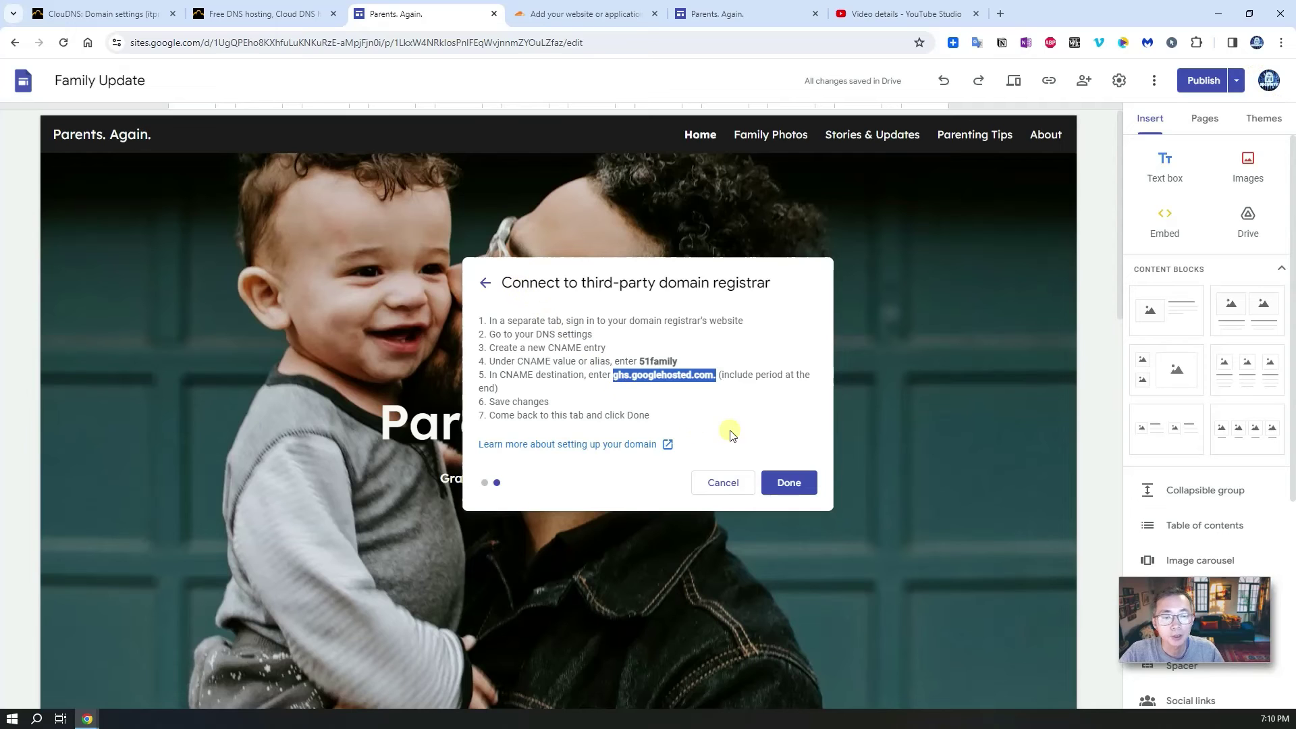
click(795, 481)
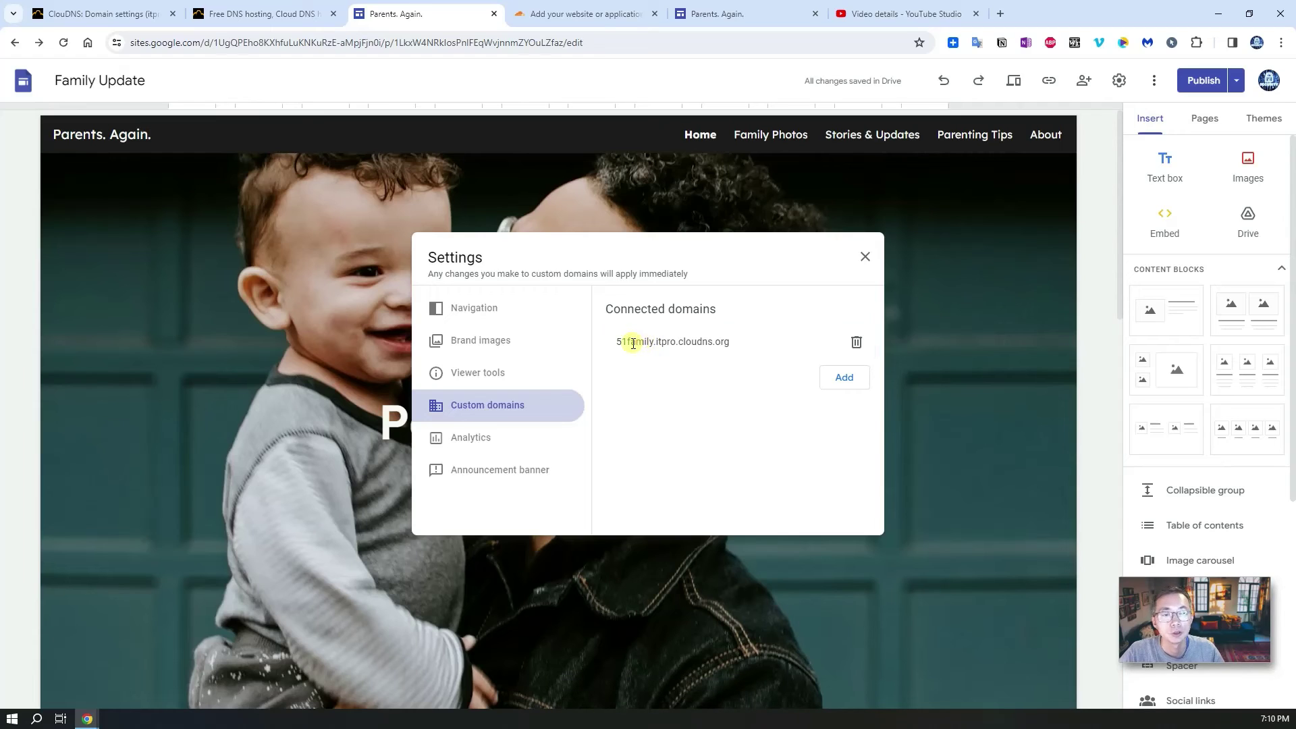
click(633, 342)
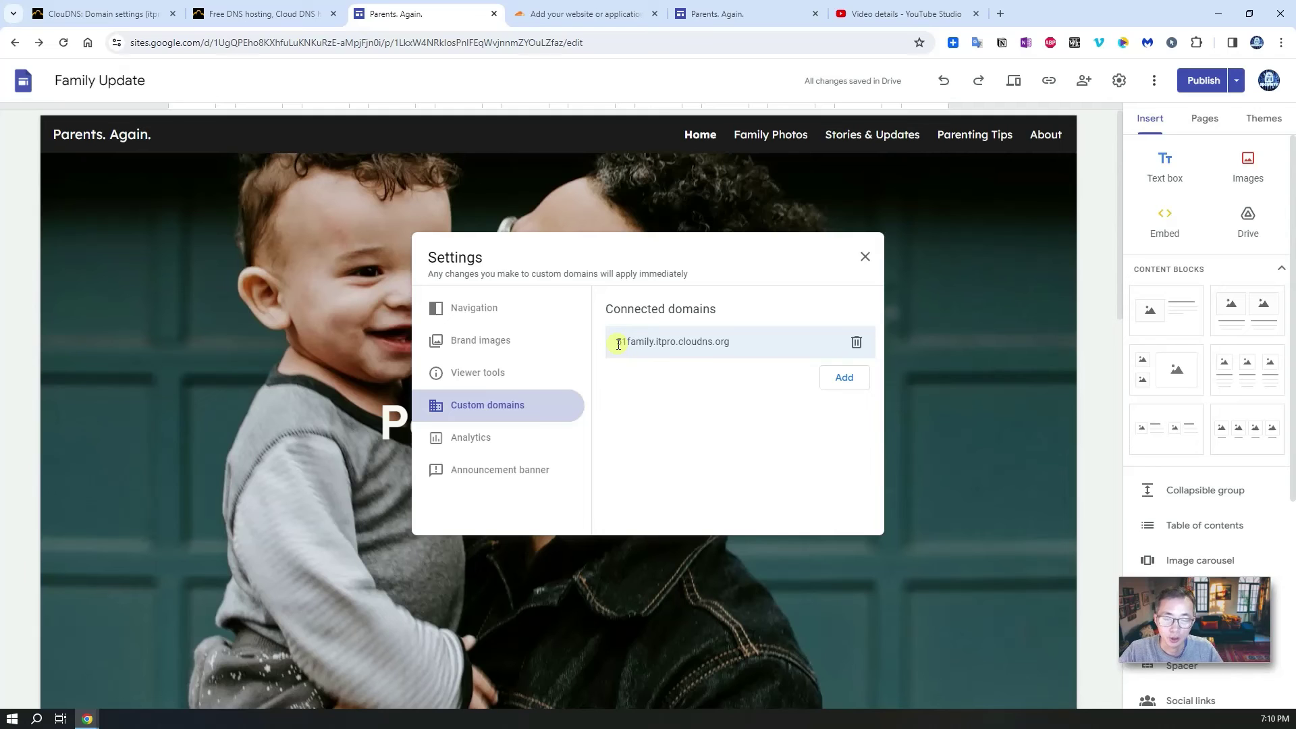
Step: Check the CNAME in ClouDNS, then copy the connected domain name from Sites settings
click(129, 15)
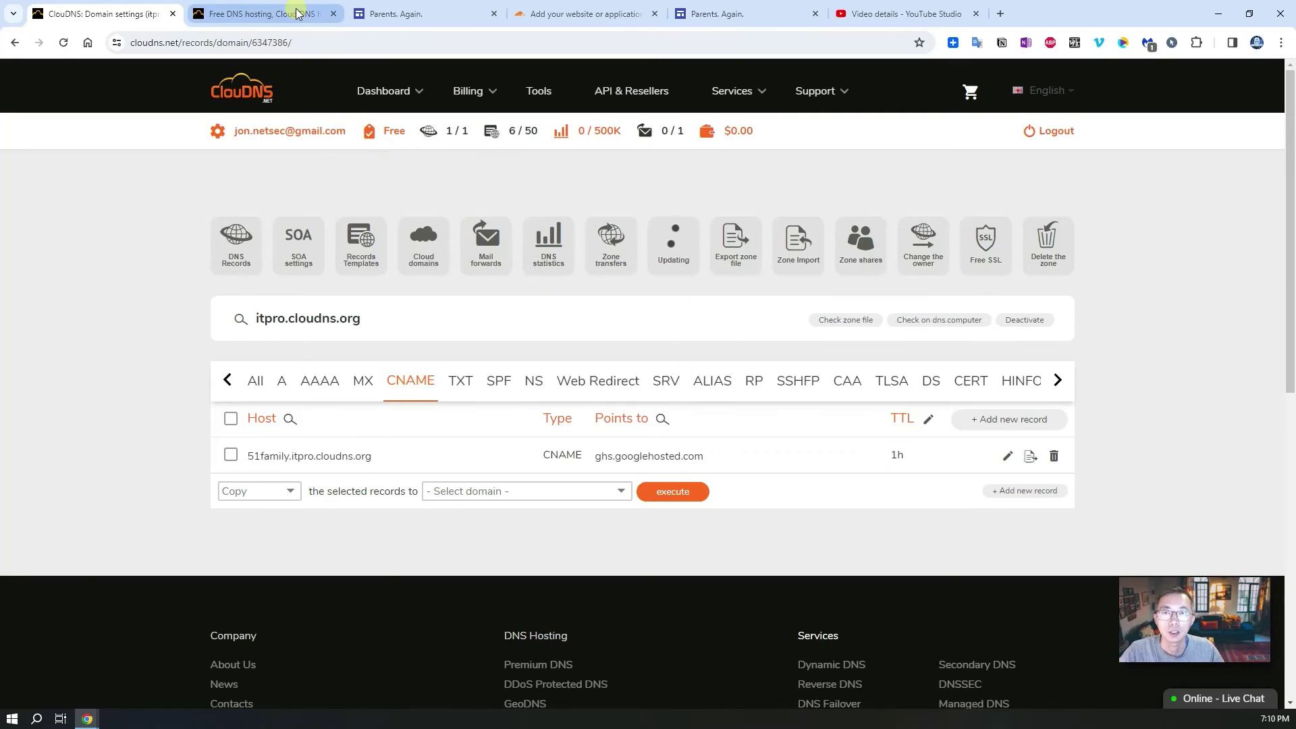
click(403, 13)
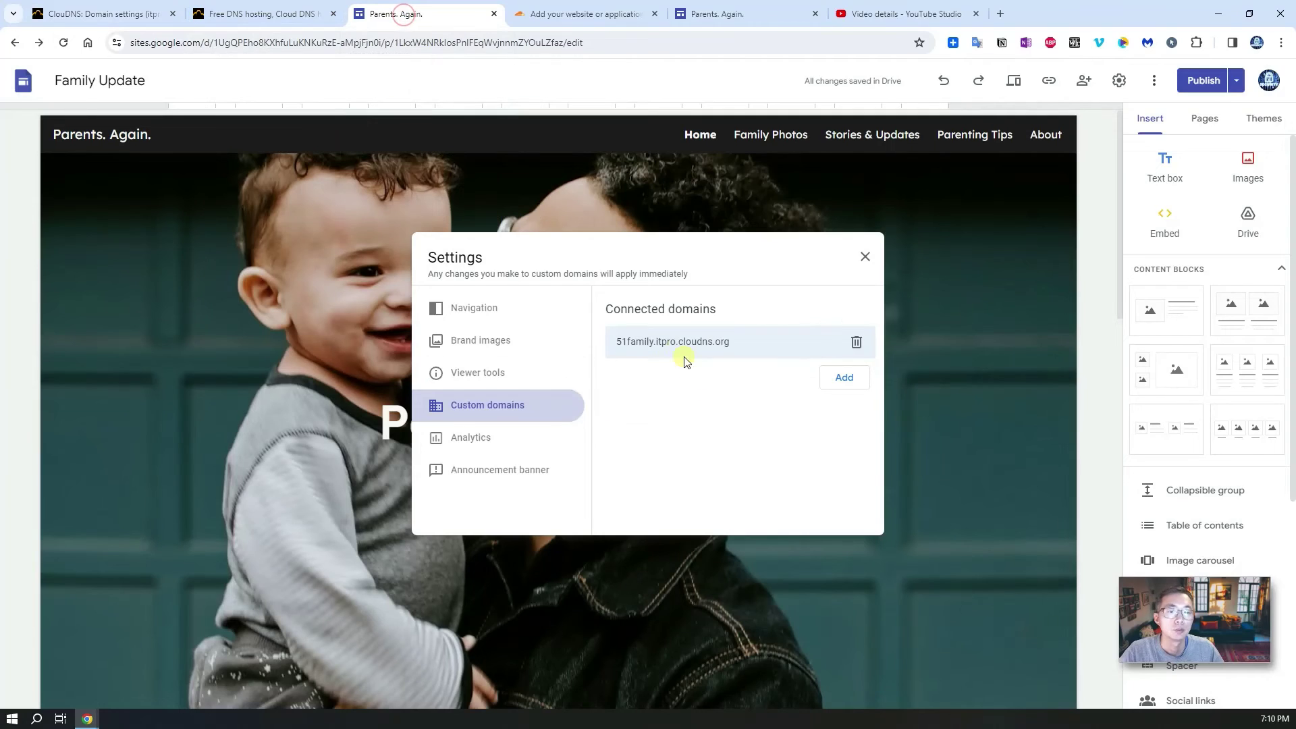
drag(717, 347, 613, 347)
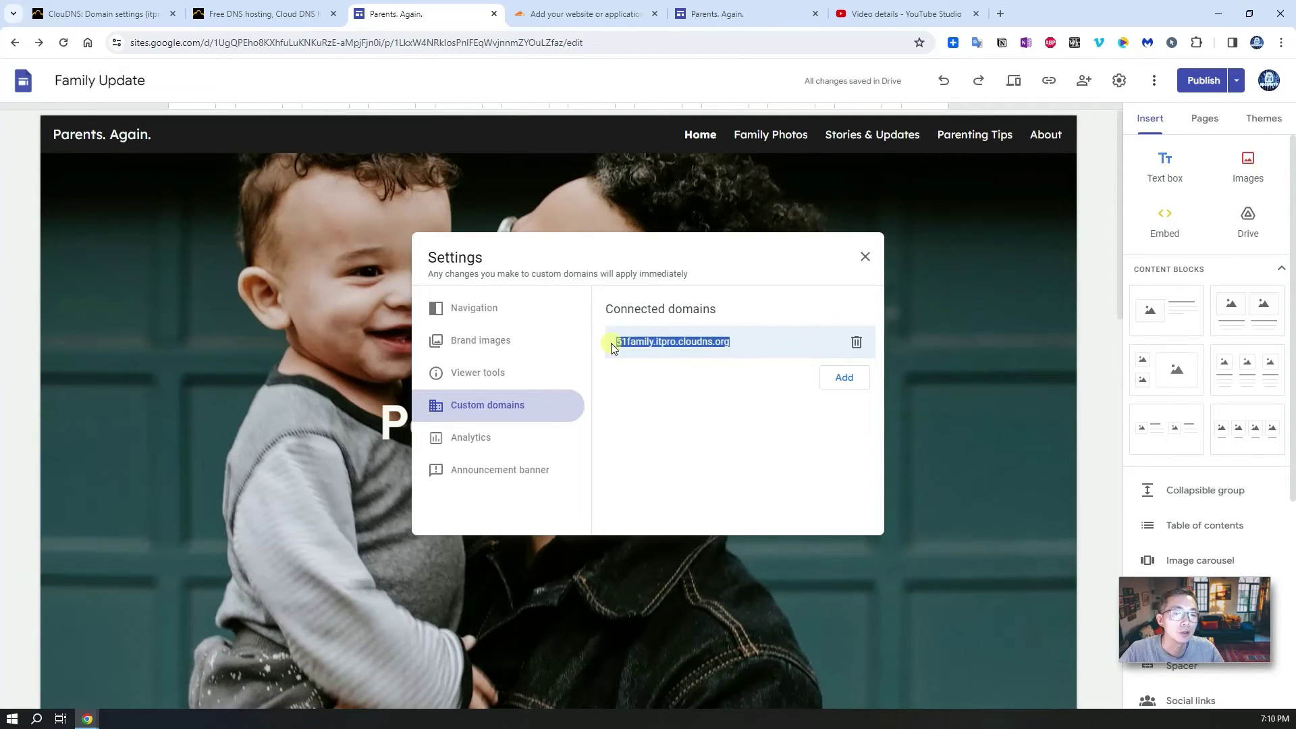
right_click(667, 344)
click(689, 358)
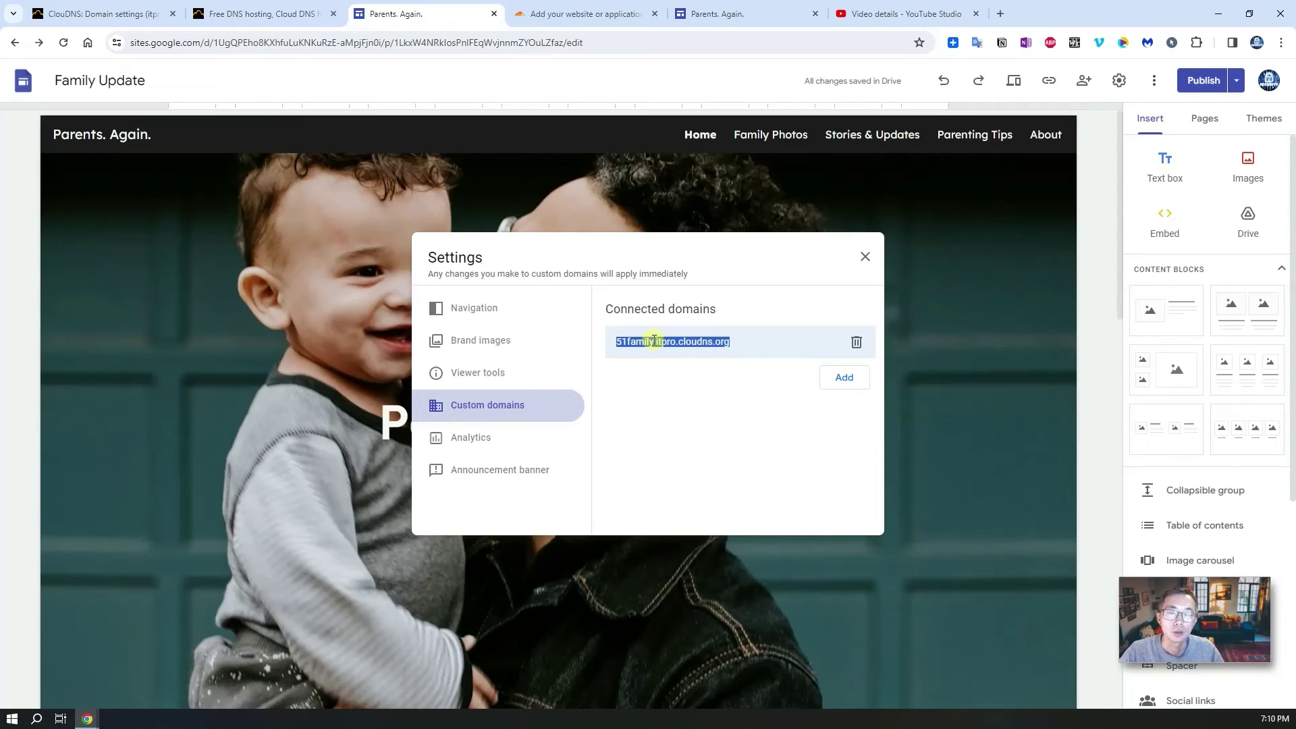
Step: Load 51family.itpro.cloudns.org in a spare tab, which shows Google's 404, then return to Sites
click(864, 12)
click(284, 43)
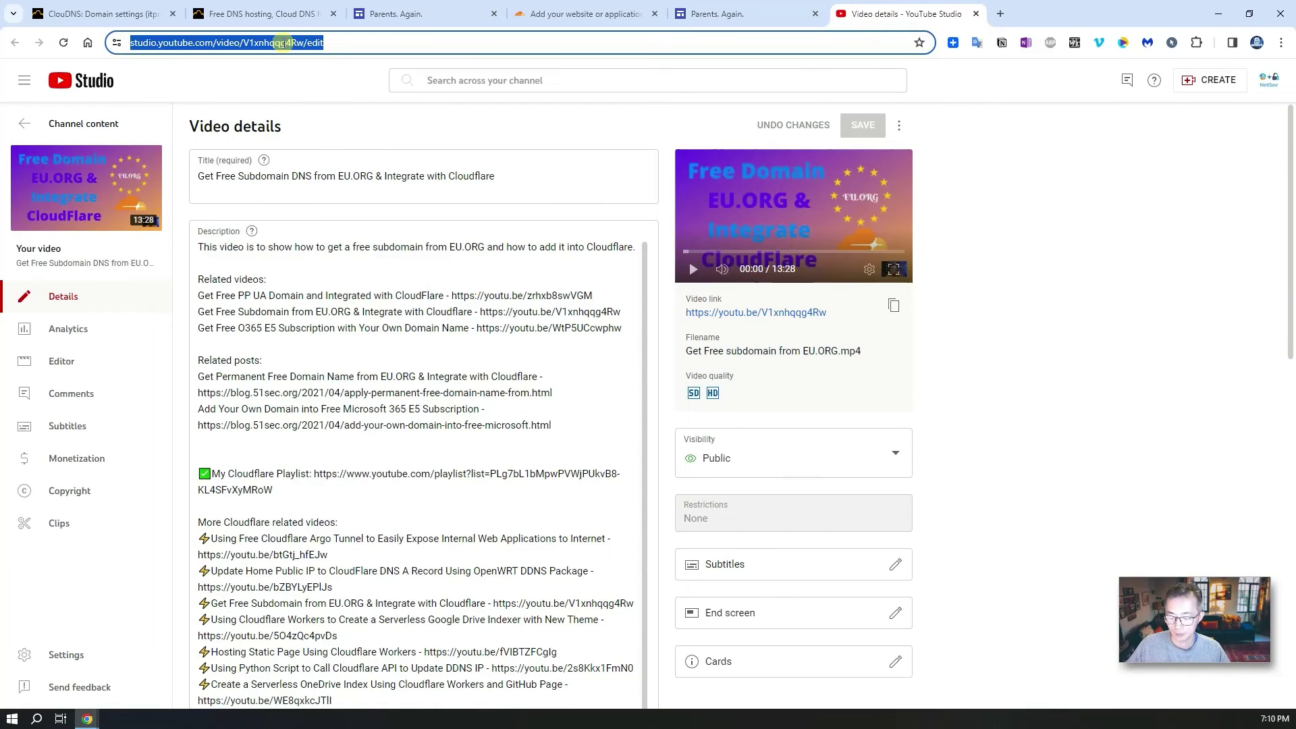
key(ctrl+v)
key(Return)
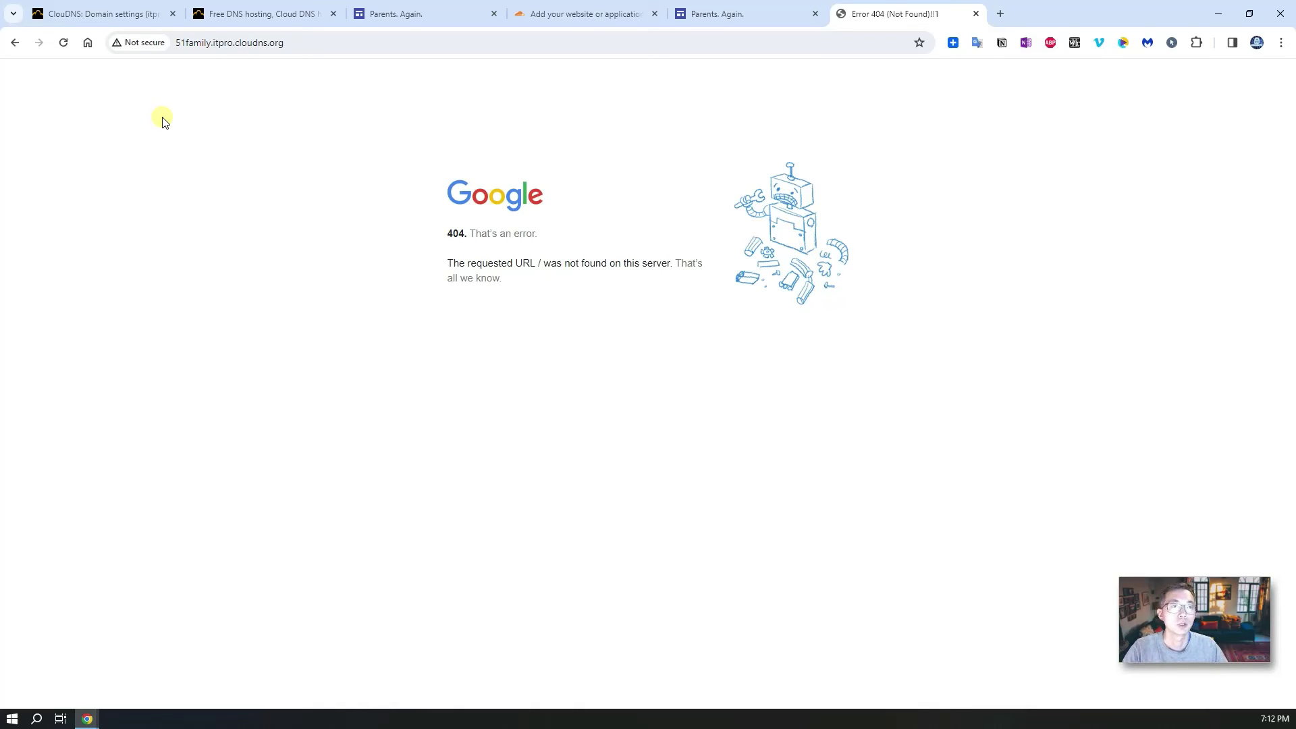
click(411, 14)
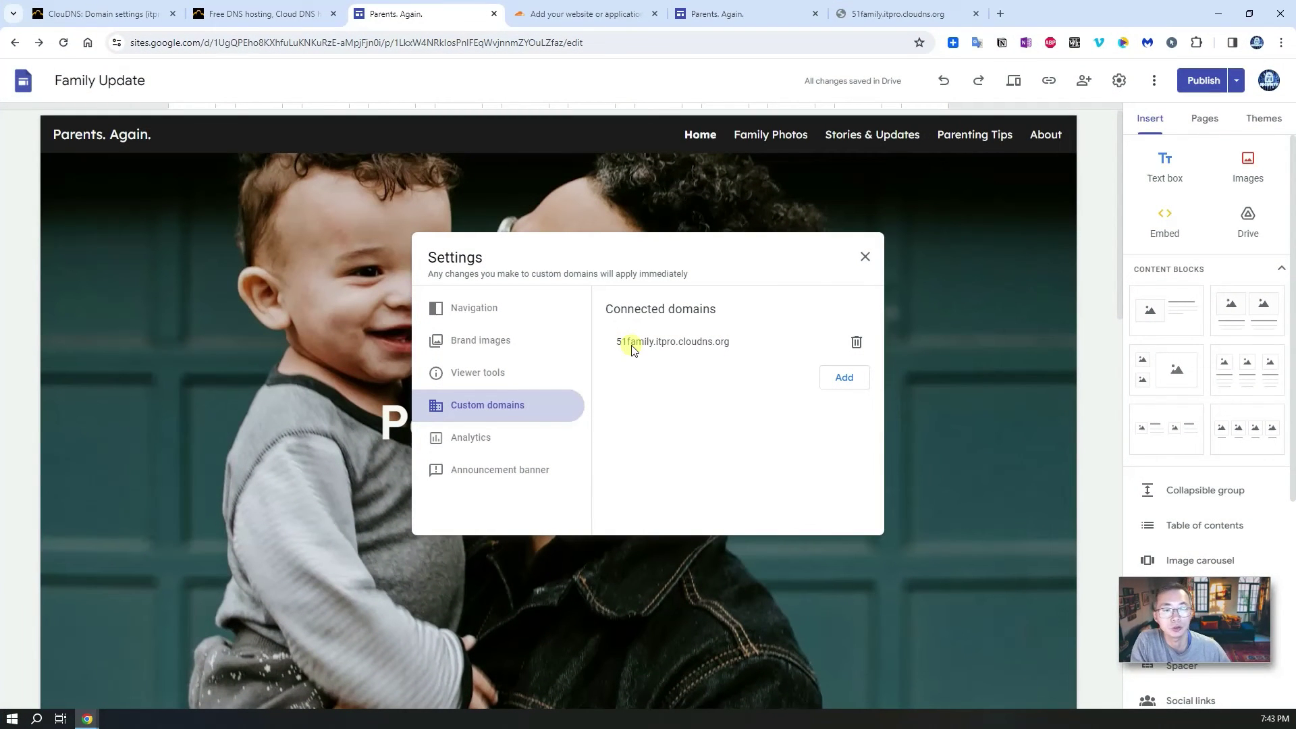
Step: Reload the 51family.itpro.cloudns.org tab so 'Parents. Again.' loads, and reveal its full https address
click(857, 16)
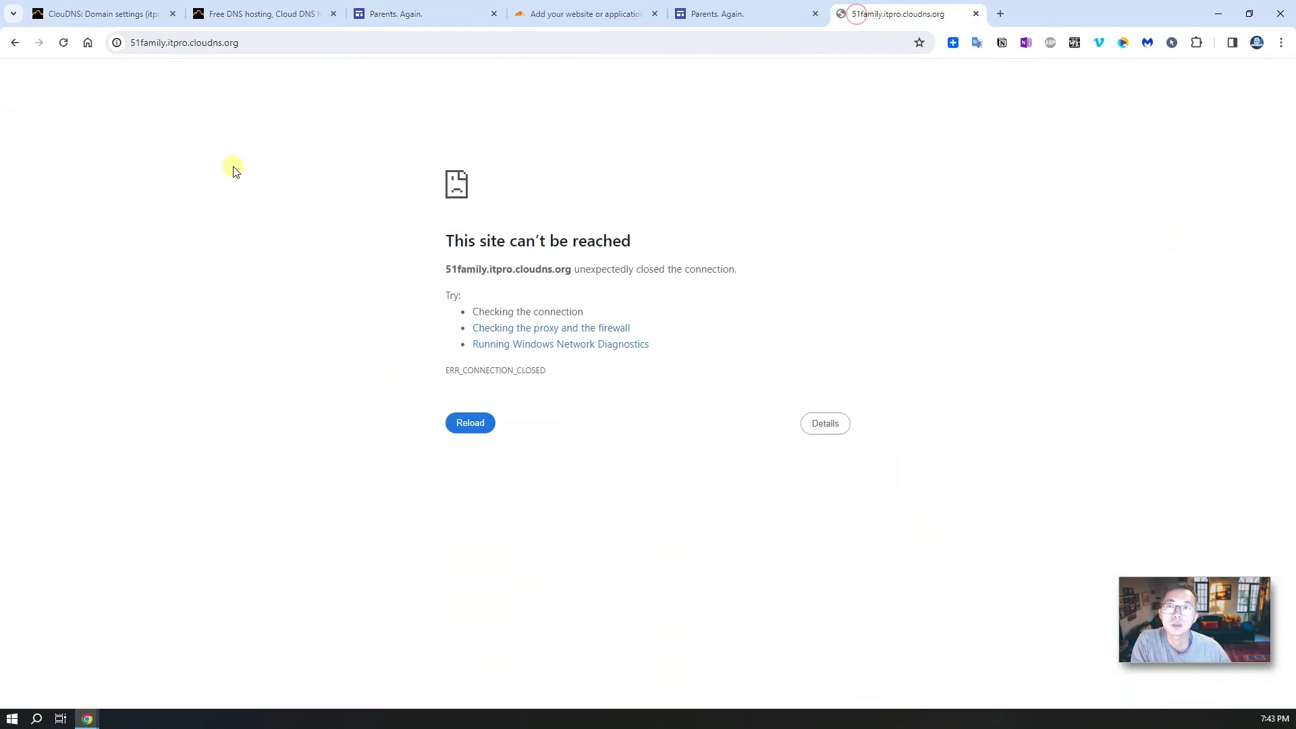
click(62, 45)
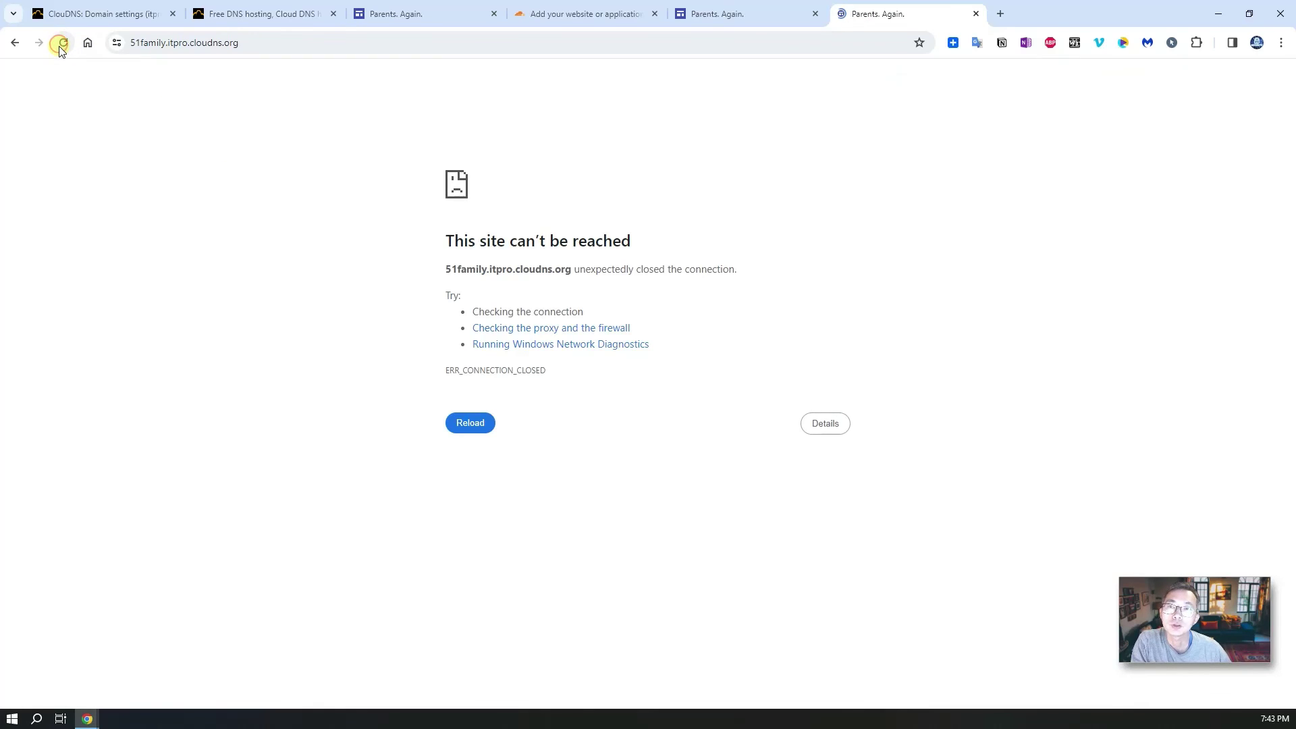
click(248, 46)
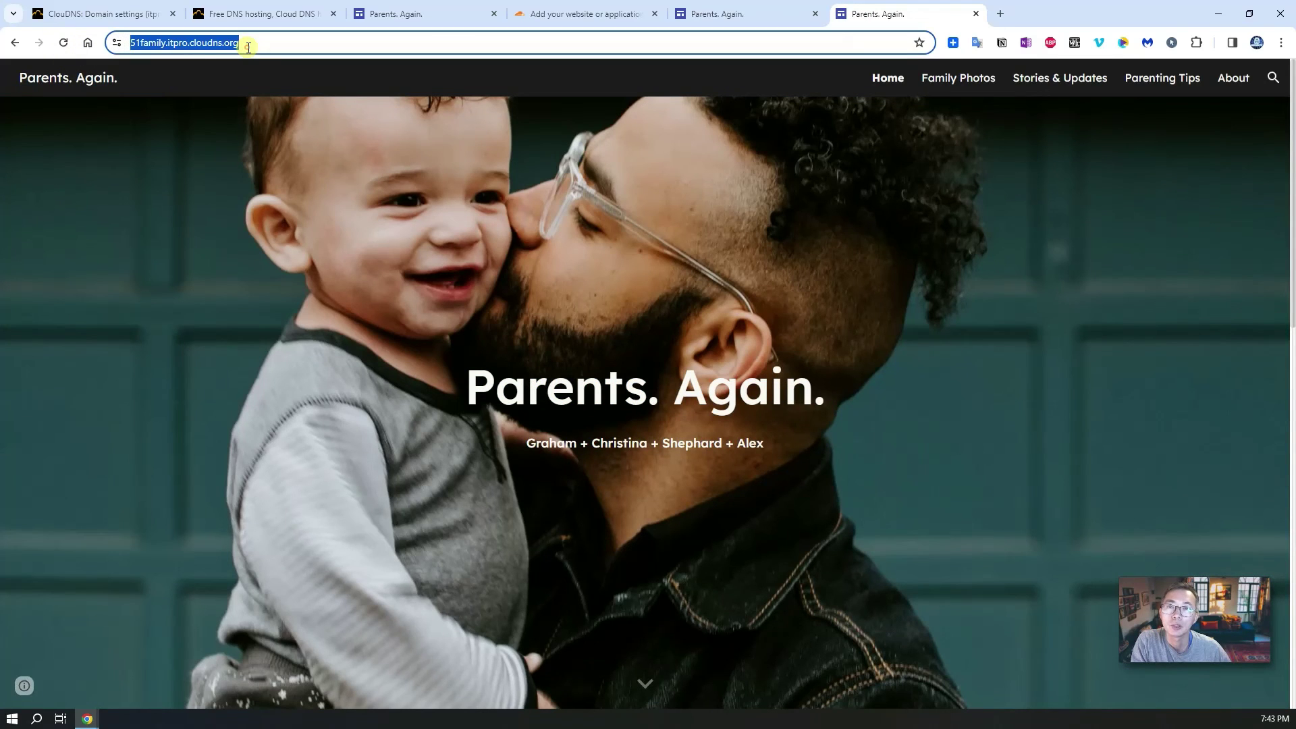
click(154, 47)
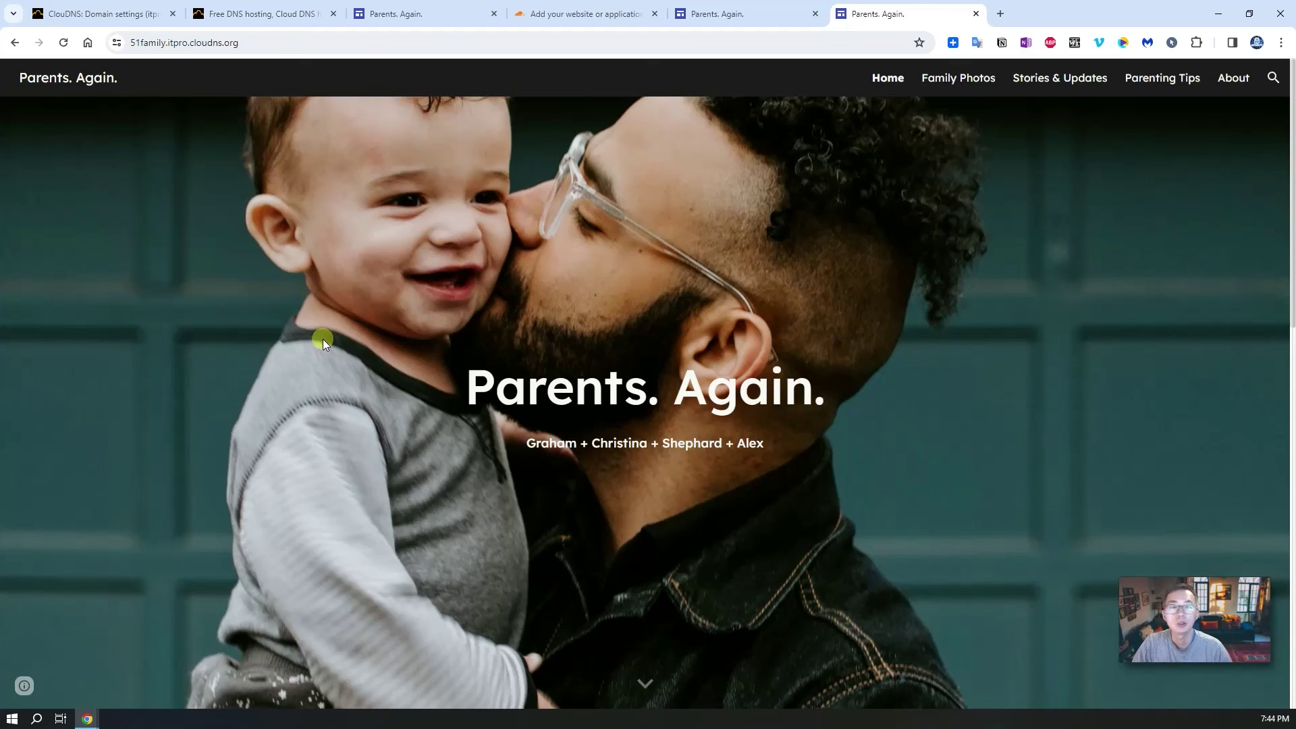
Step: Review the ClouDNS records including the 51family CNAME, then view sites.google.com/view/51family
click(108, 16)
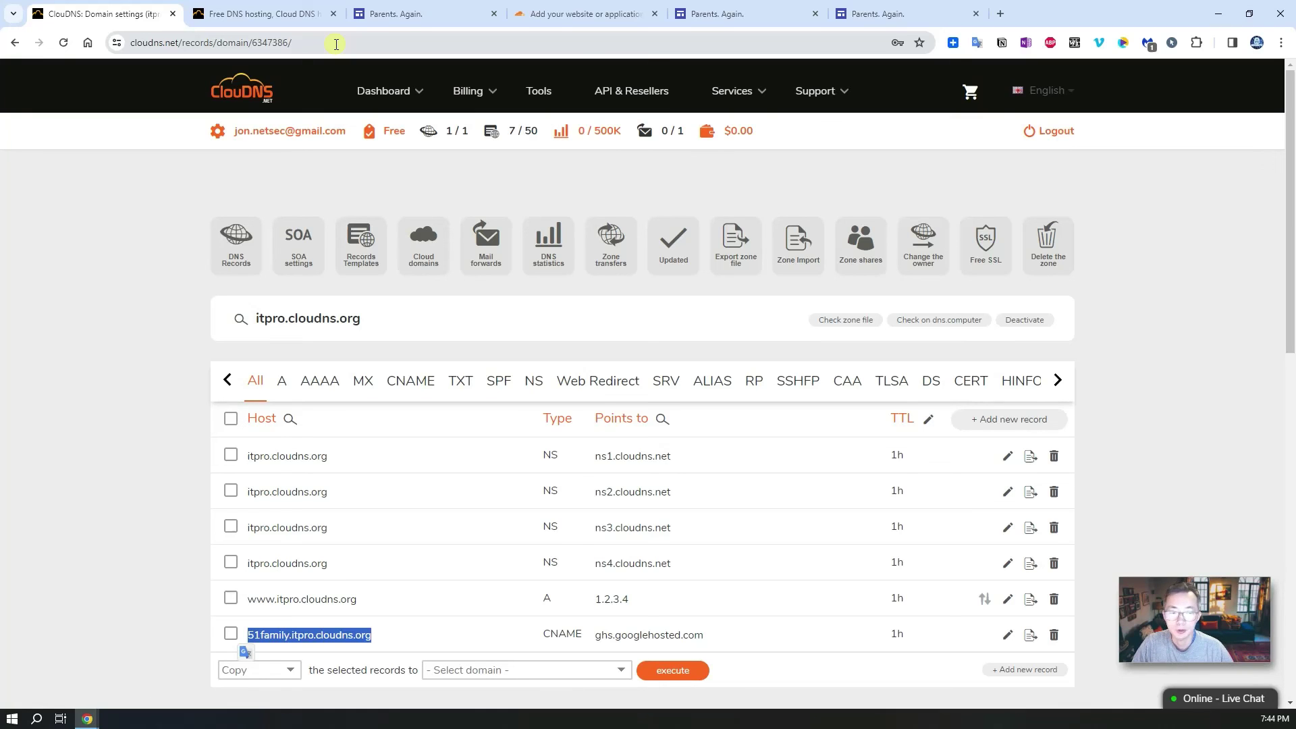
click(718, 13)
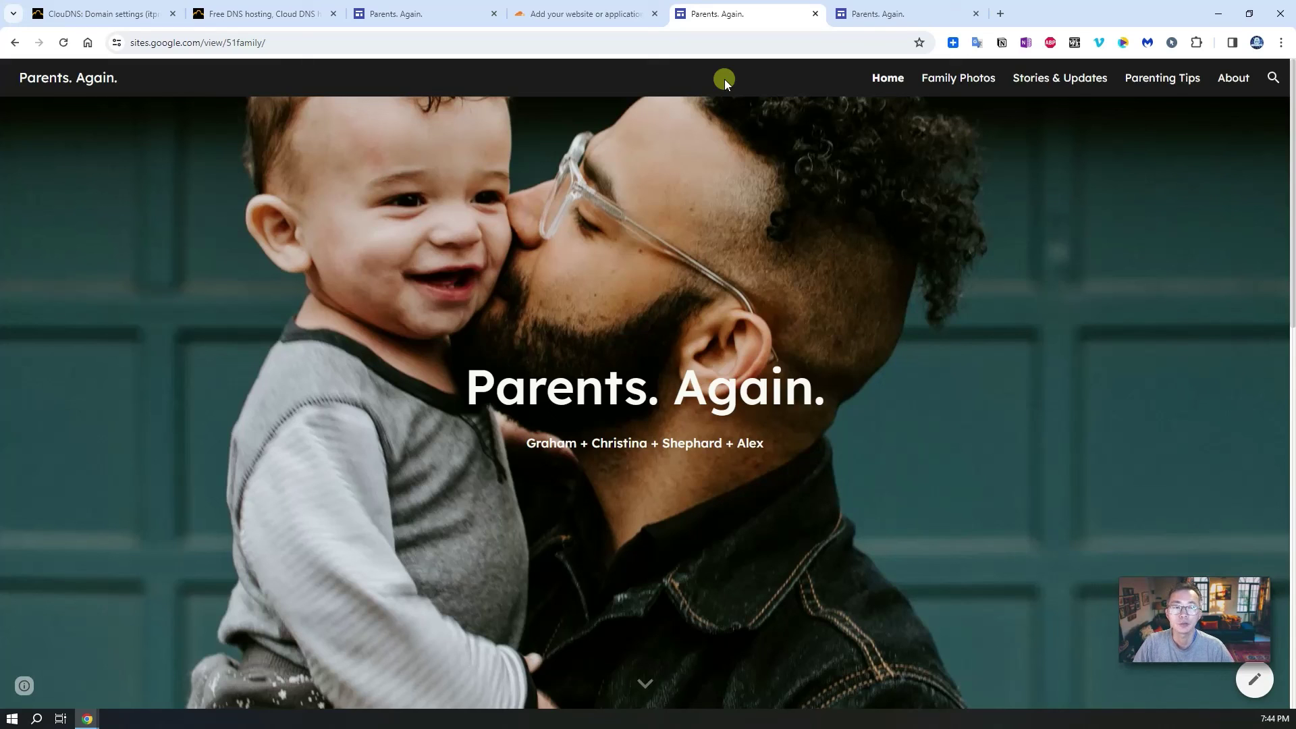
click(582, 16)
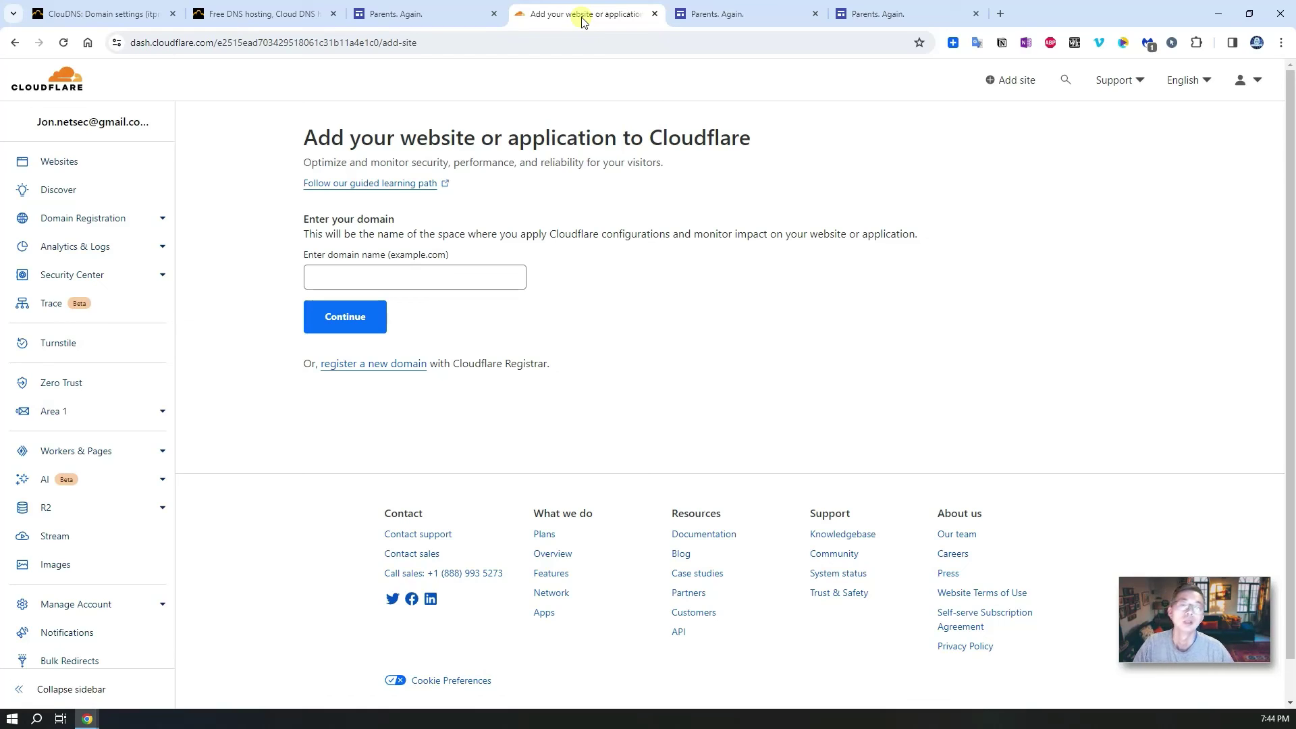
click(739, 27)
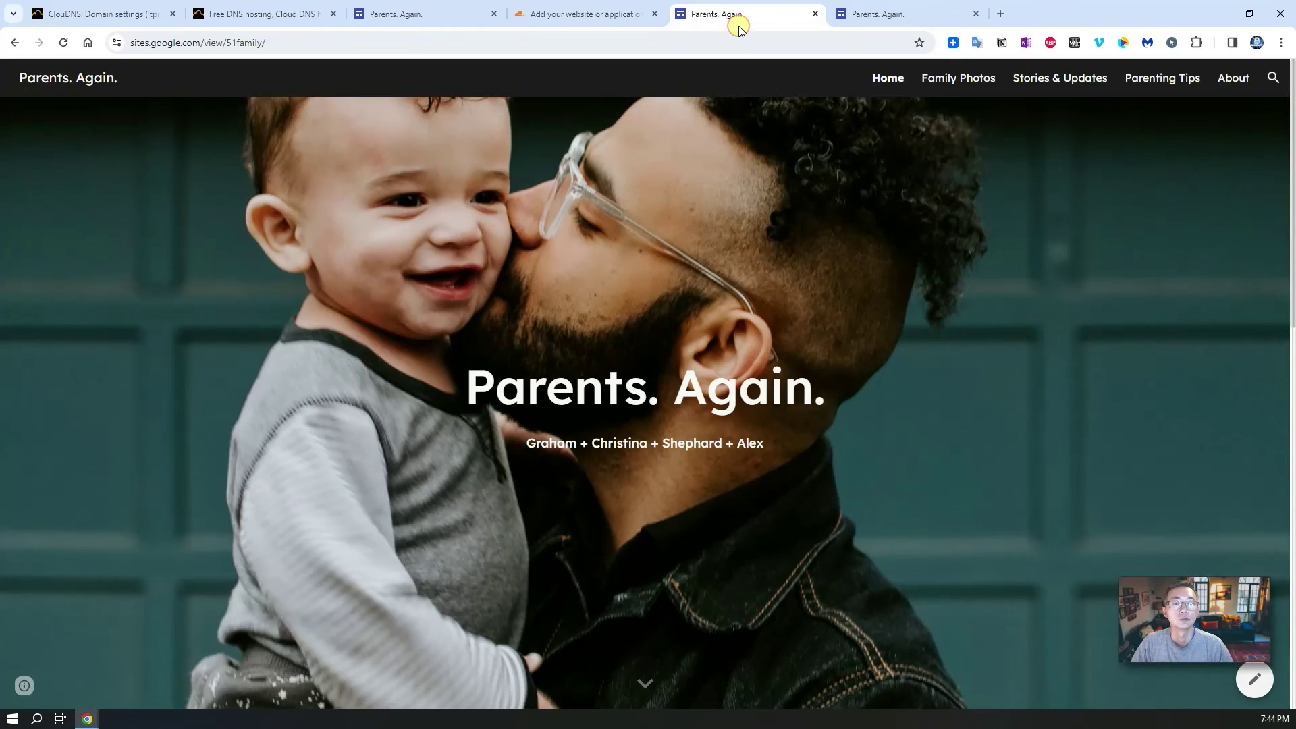